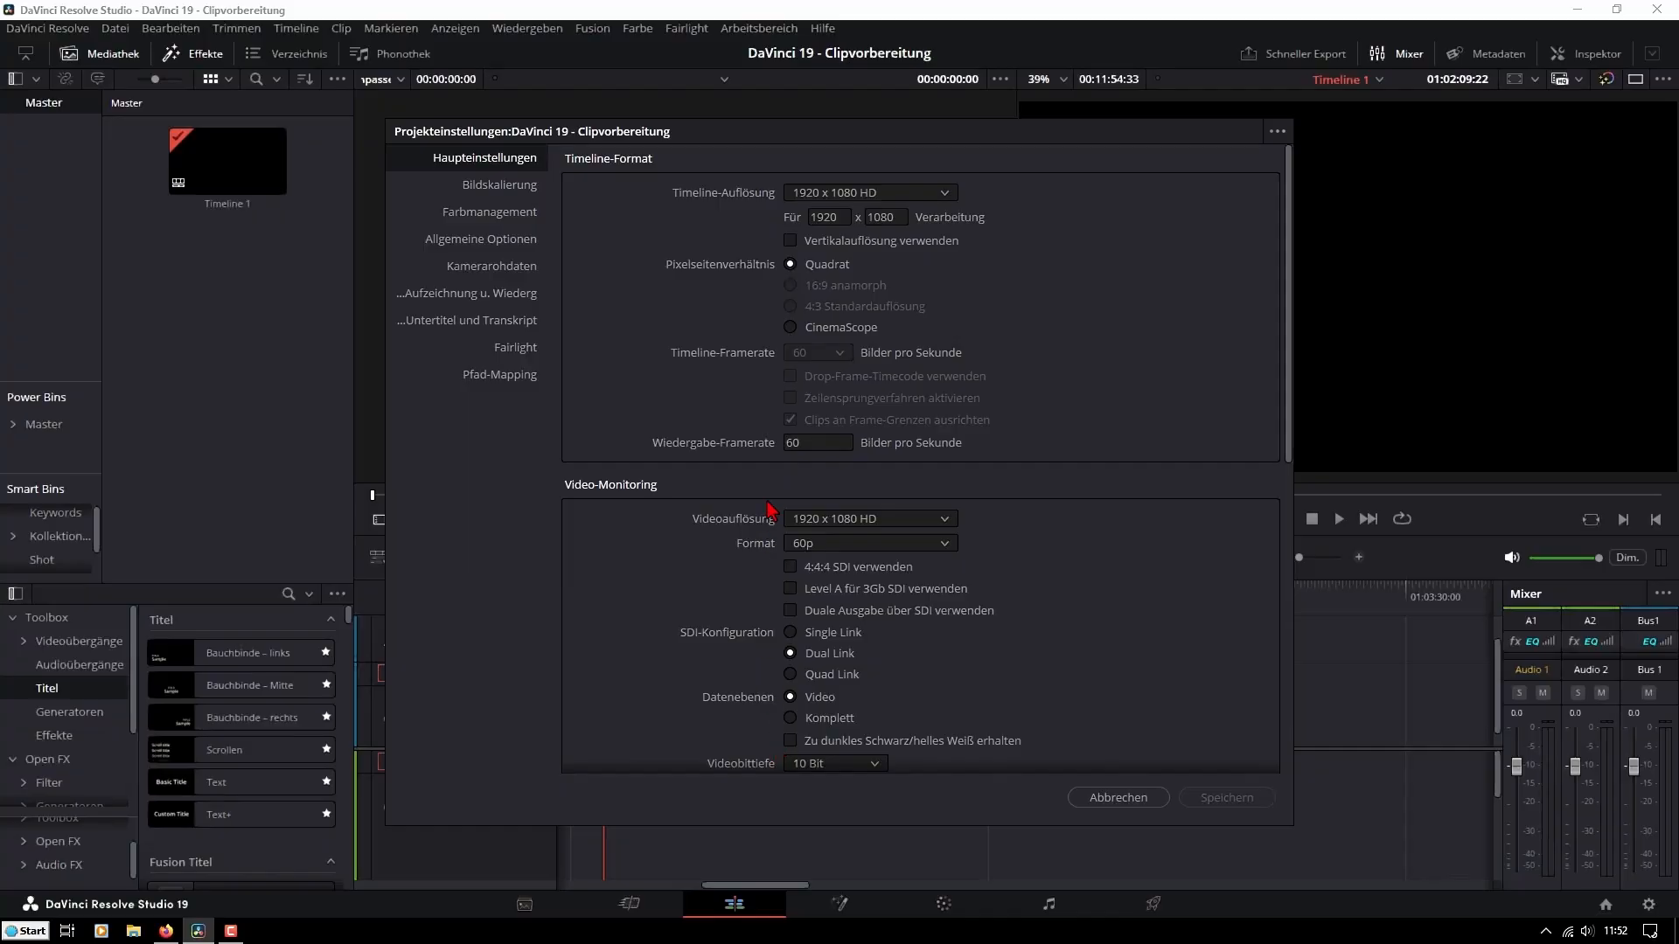
# Close the project settings without saving and check which render cache mode is active
pyautogui.click(1098, 797)
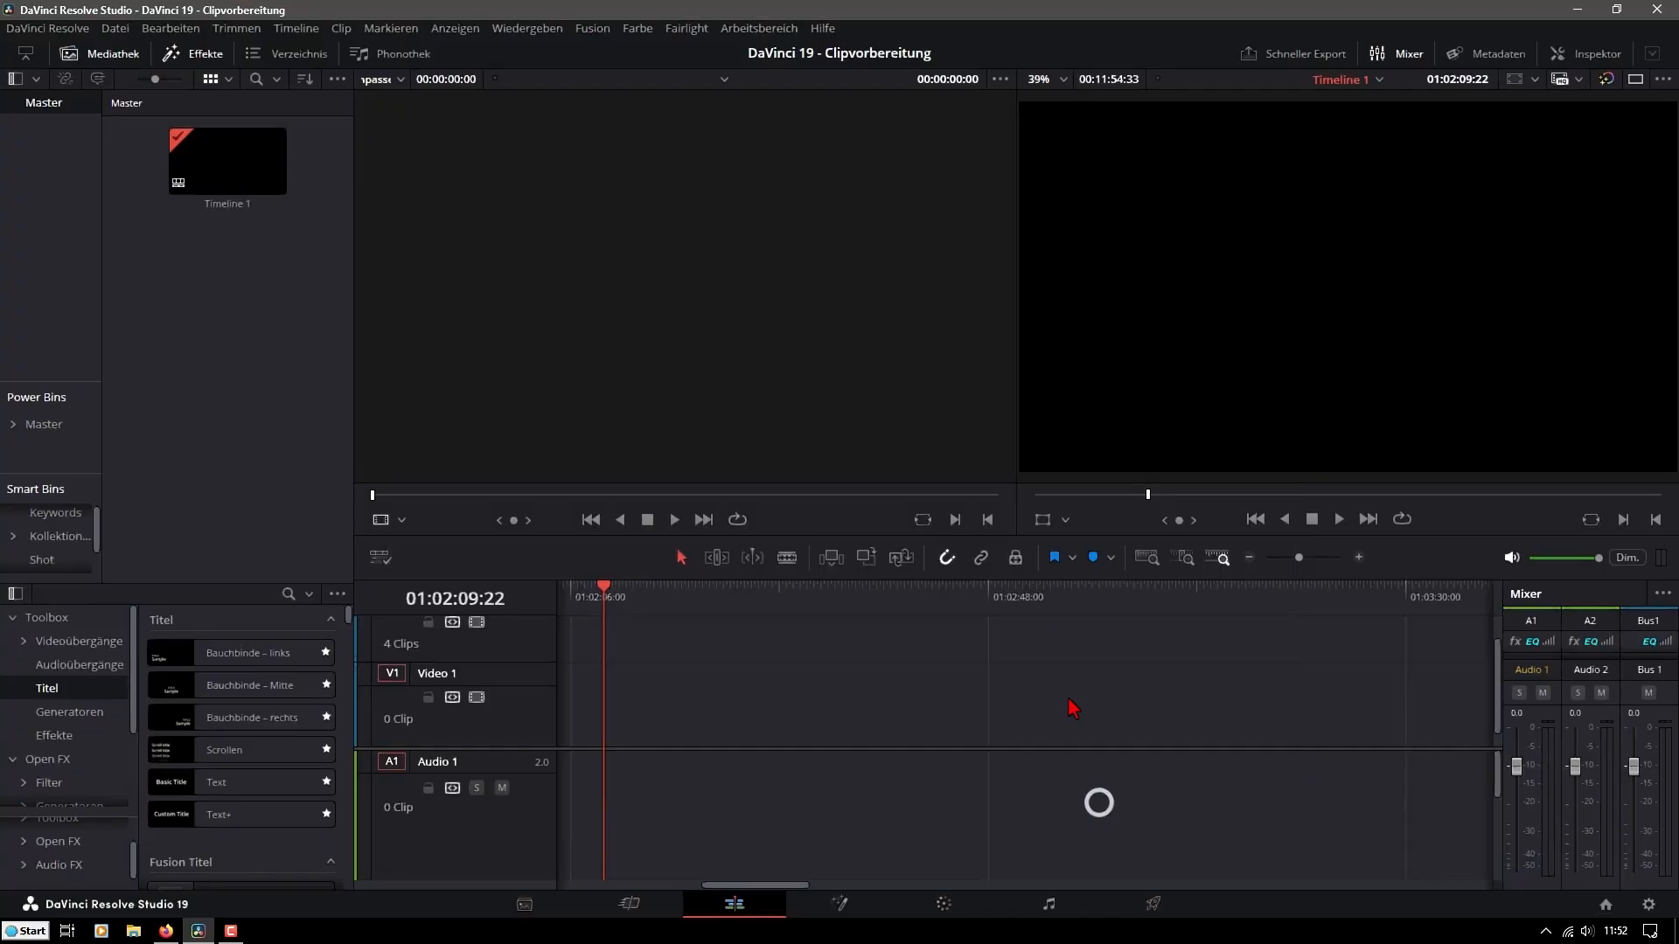
pyautogui.click(537, 30)
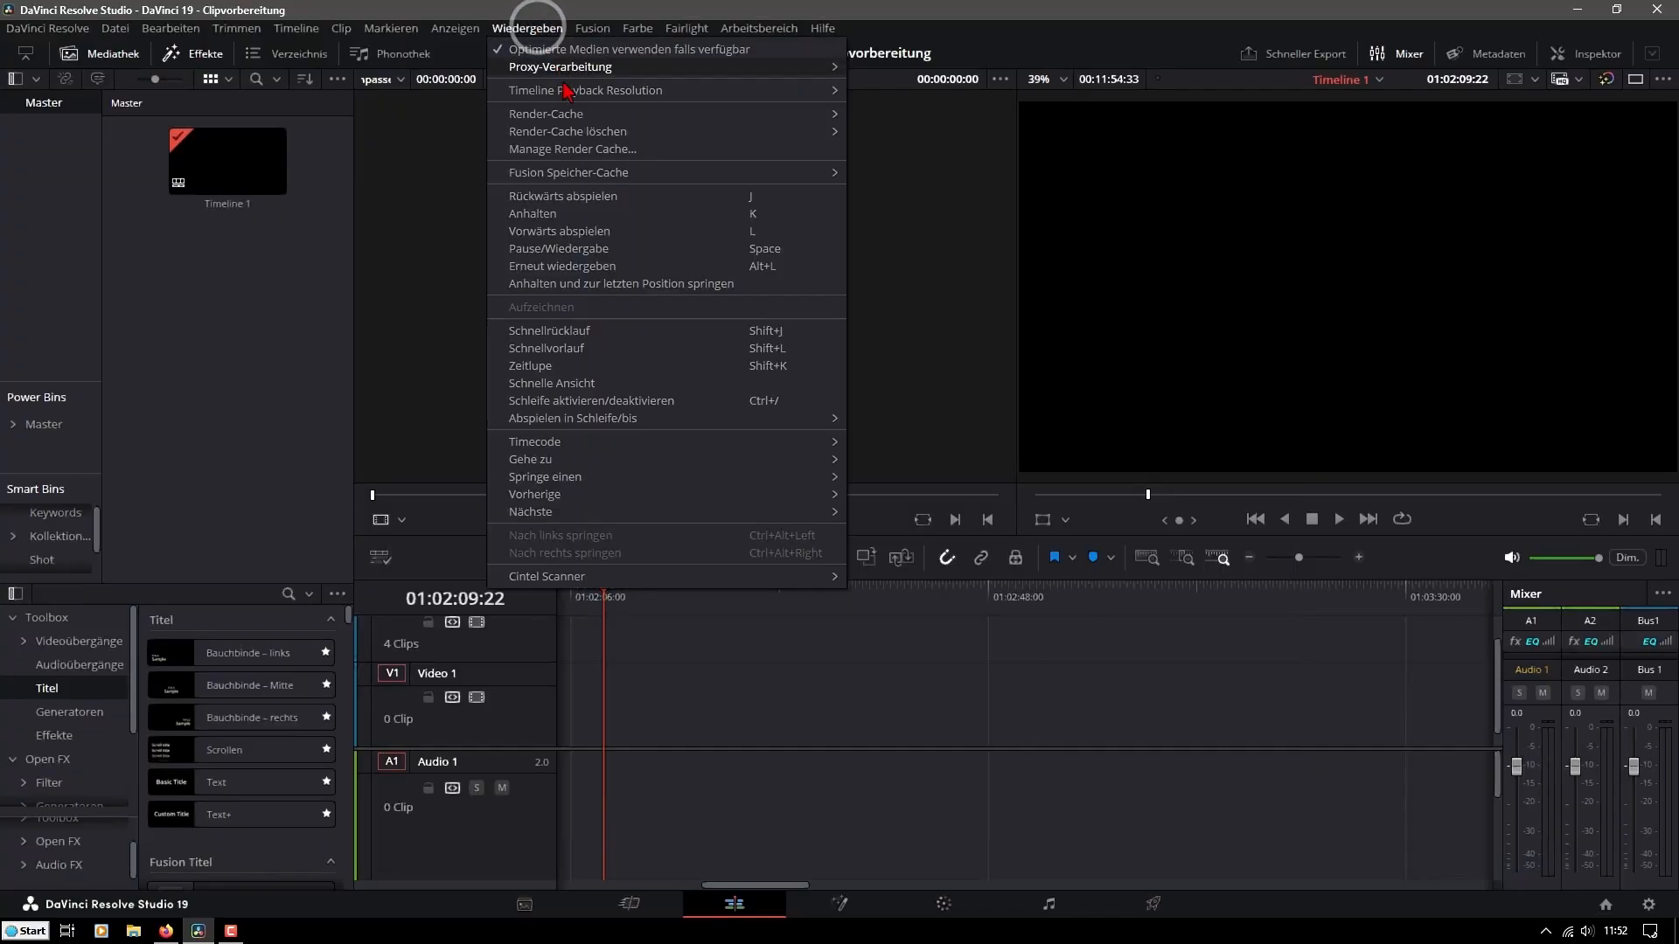
pyautogui.moveTo(626, 120)
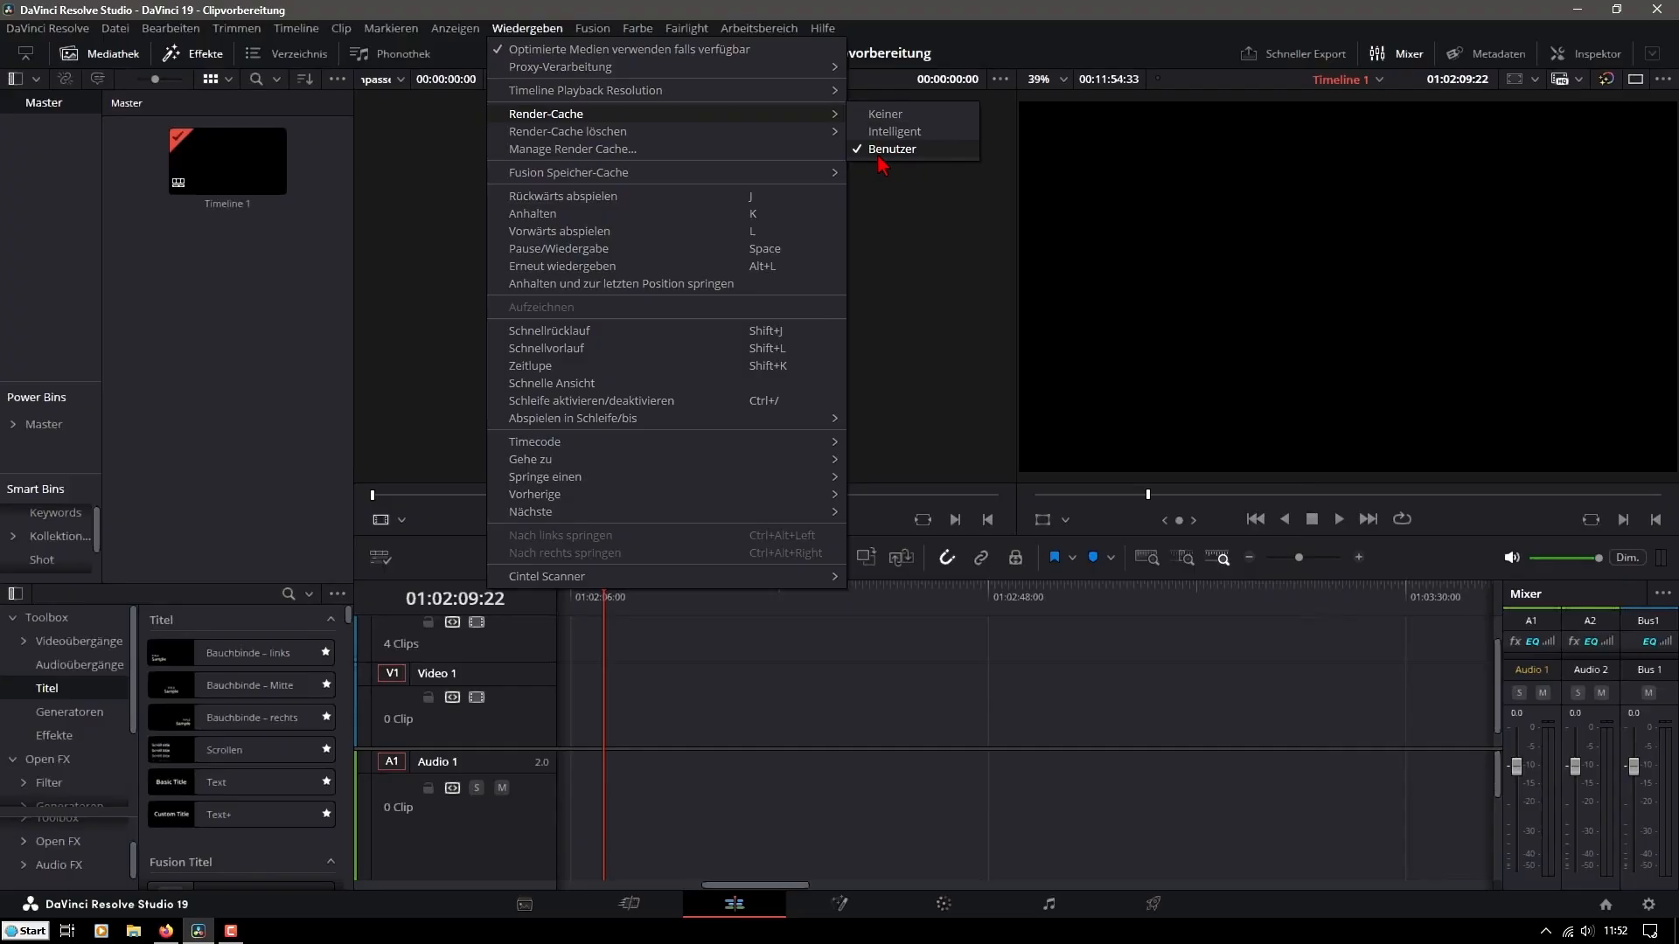
pyautogui.click(975, 285)
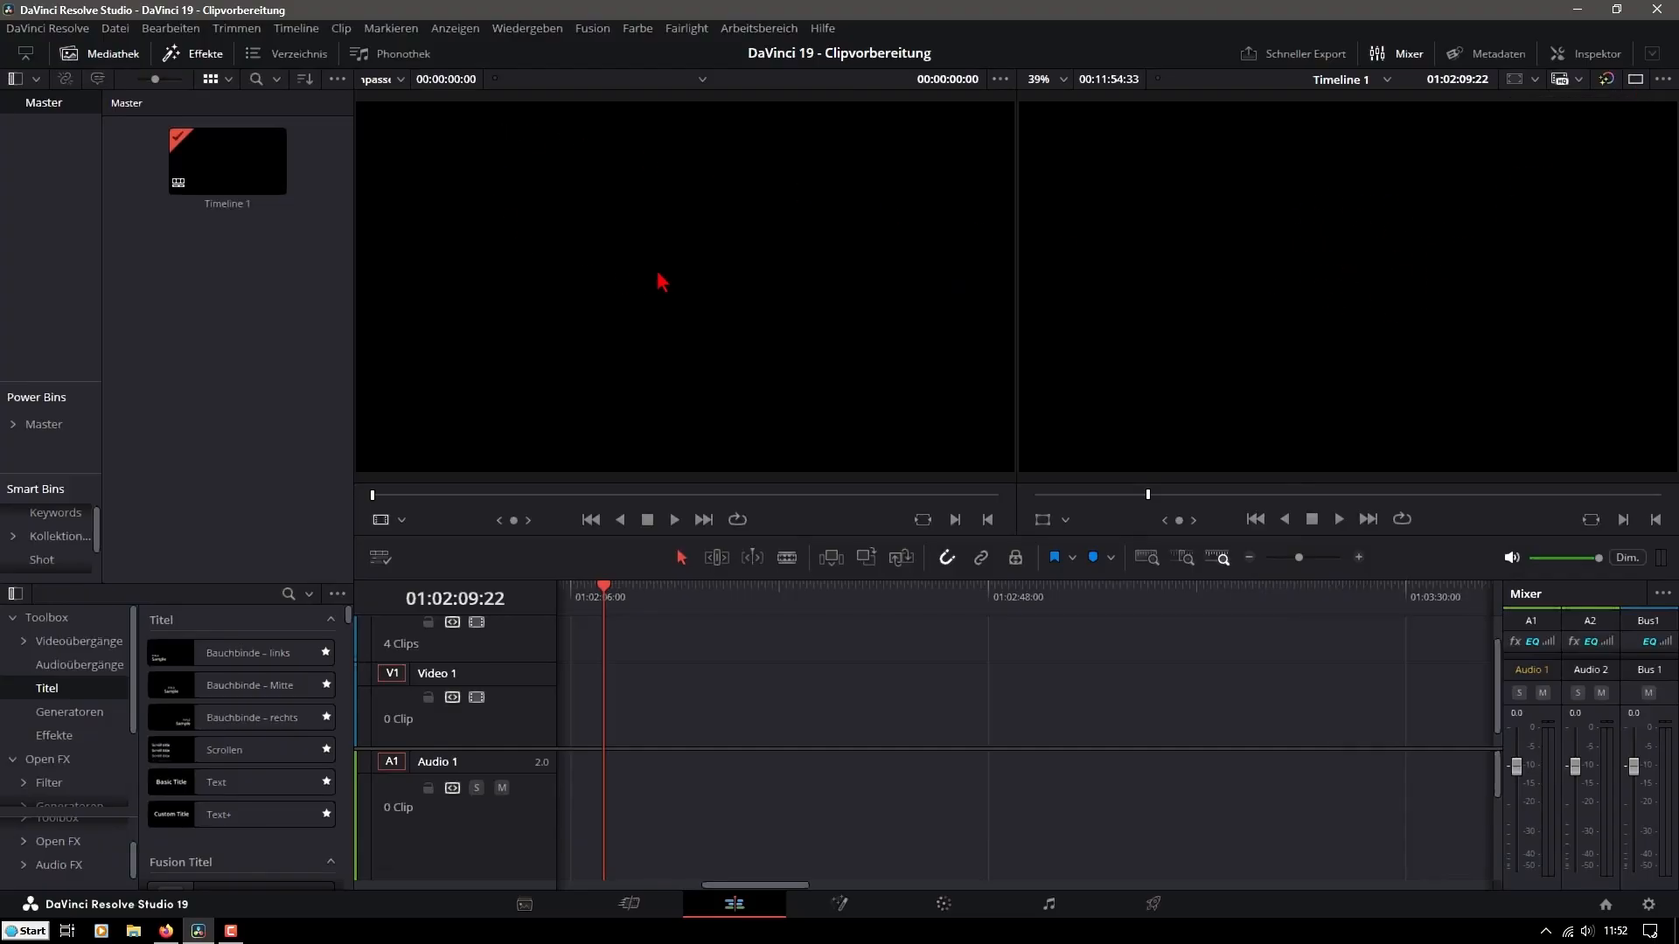
pyautogui.click(714, 289)
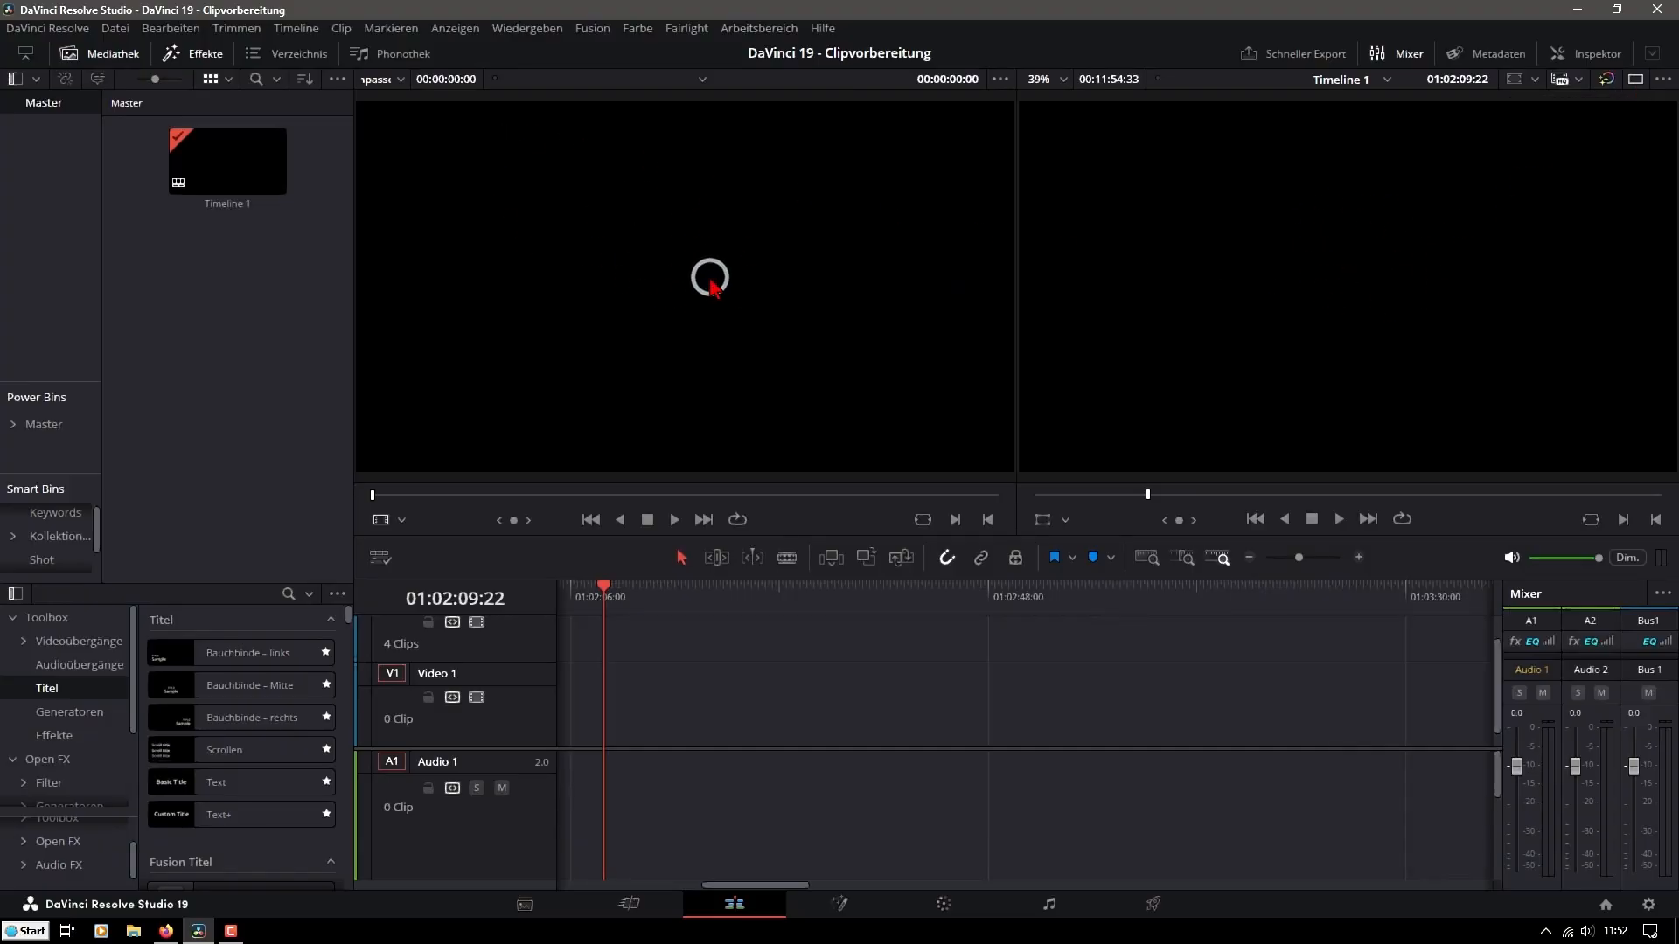
# Import the drone video DJI_0006.MP4 from its subfolder of the Da Vinci folder into the media pool
pyautogui.rightClick(204, 341)
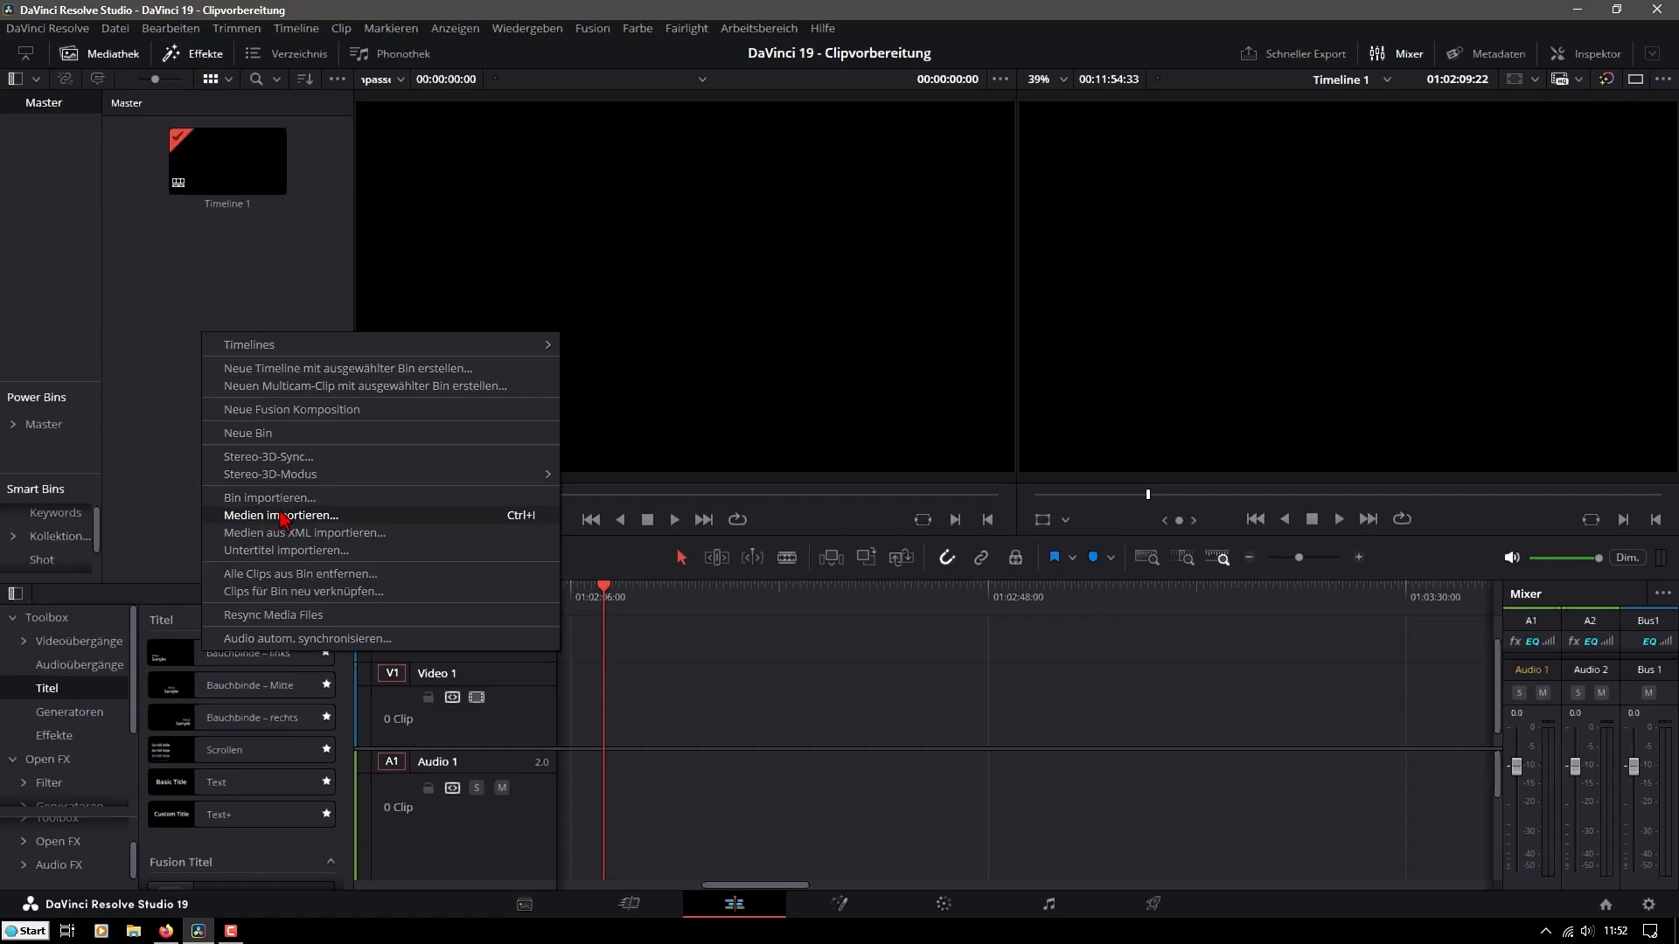
pyautogui.click(261, 518)
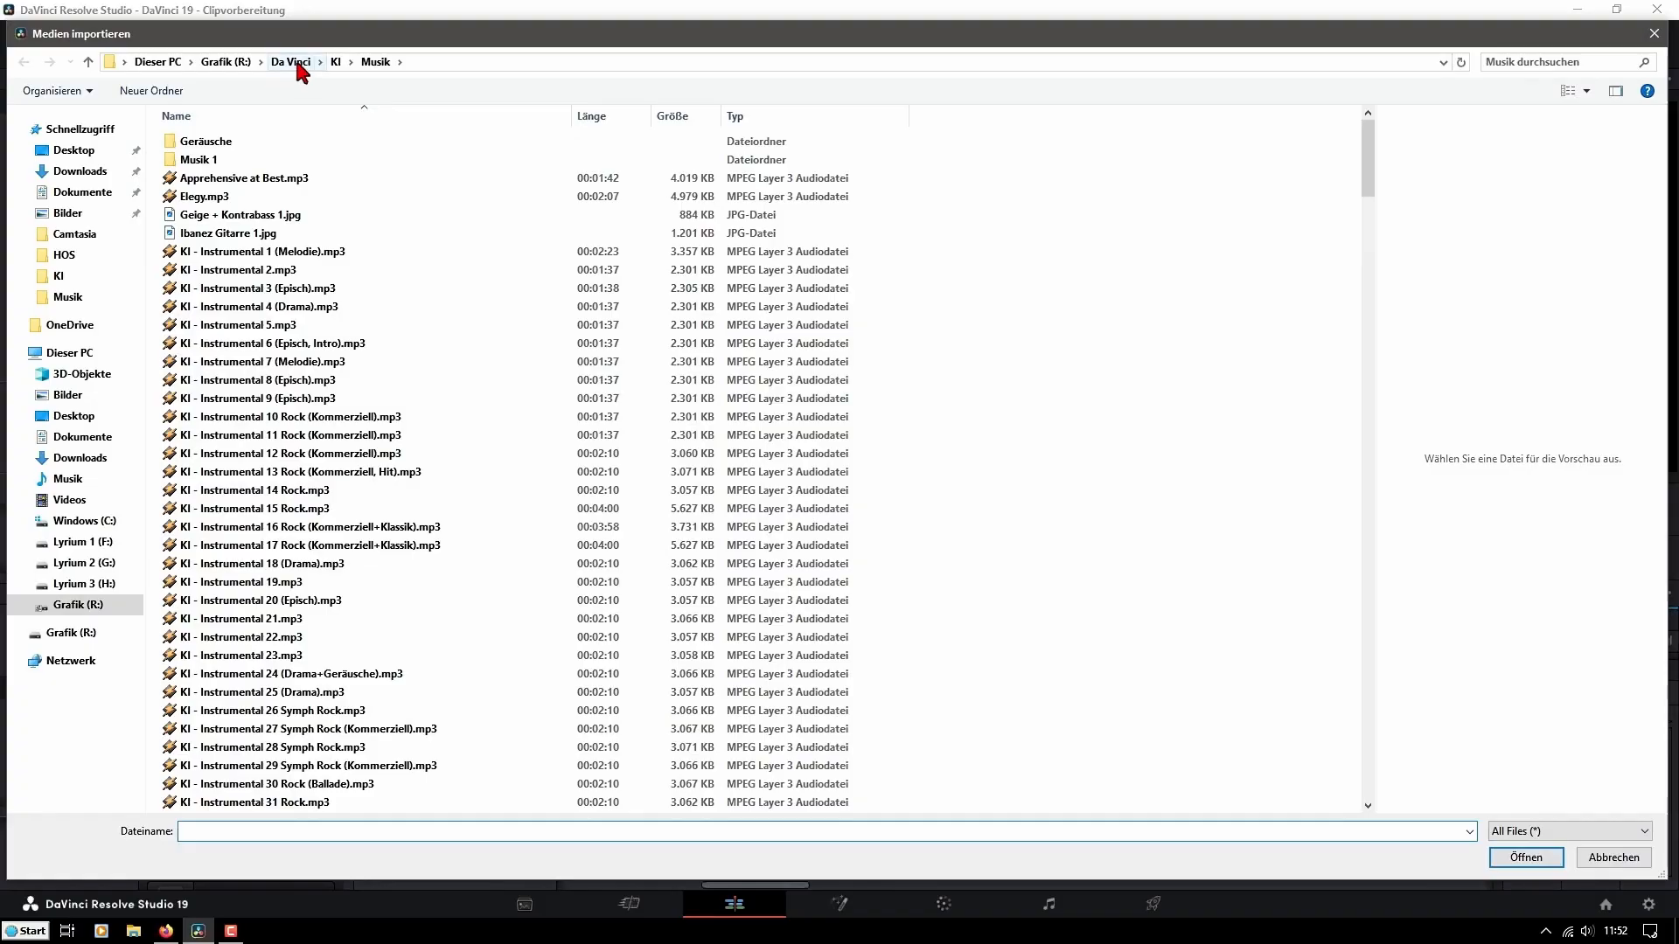
pyautogui.click(297, 63)
pyautogui.doubleClick(194, 160)
pyautogui.click(199, 161)
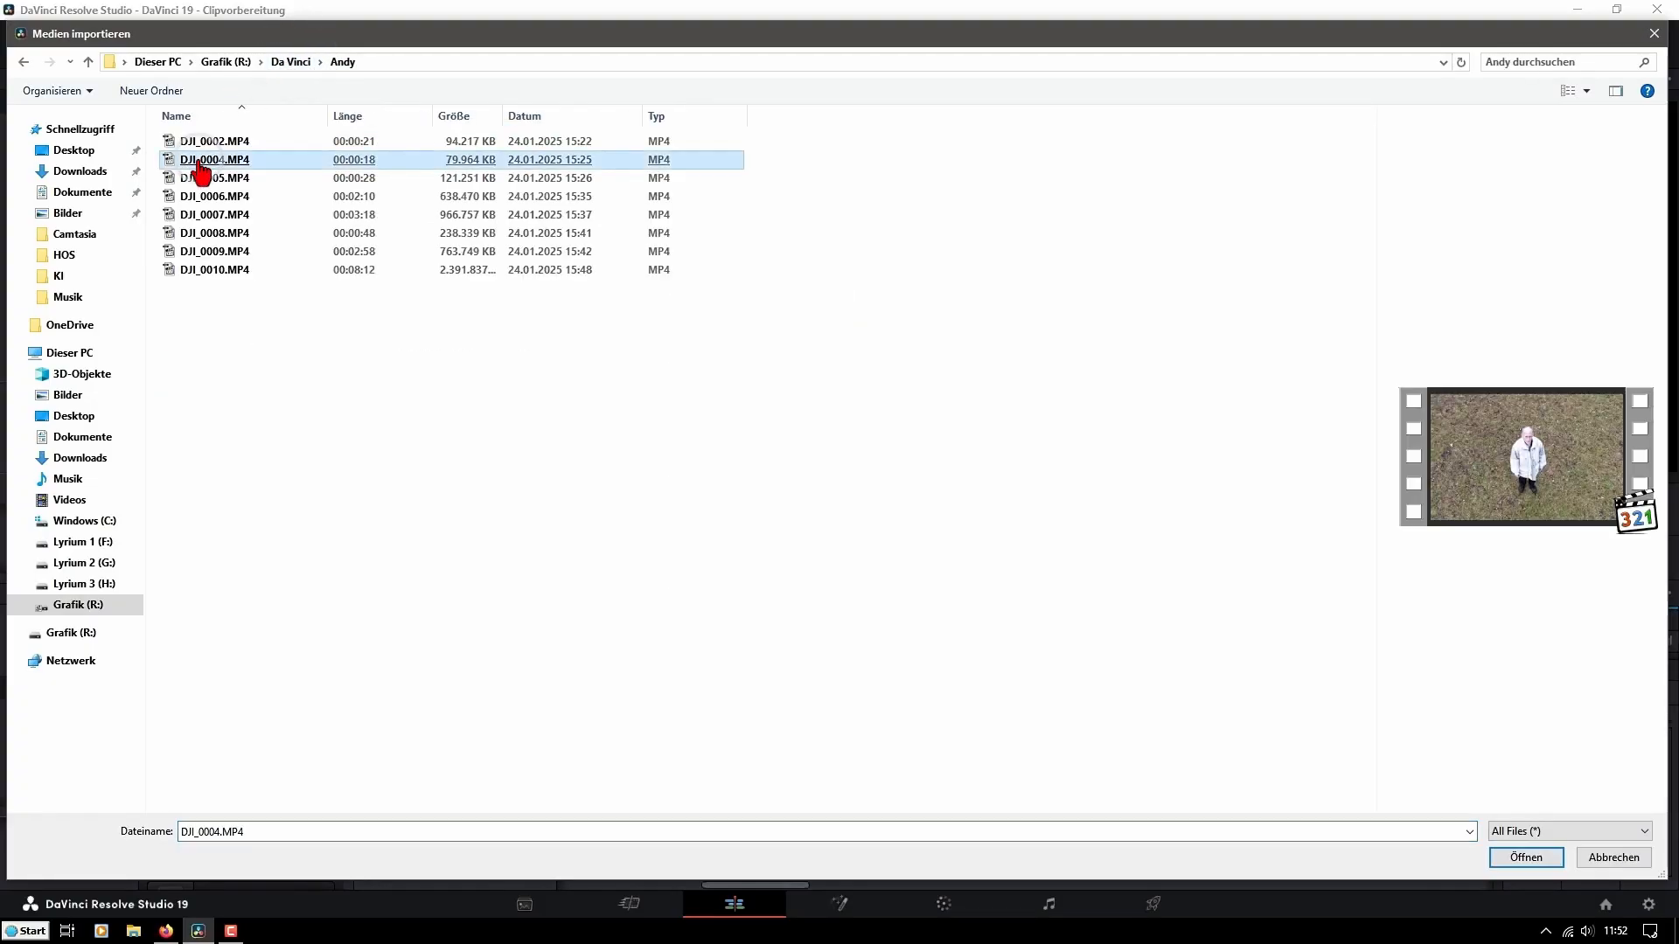
pyautogui.doubleClick(208, 197)
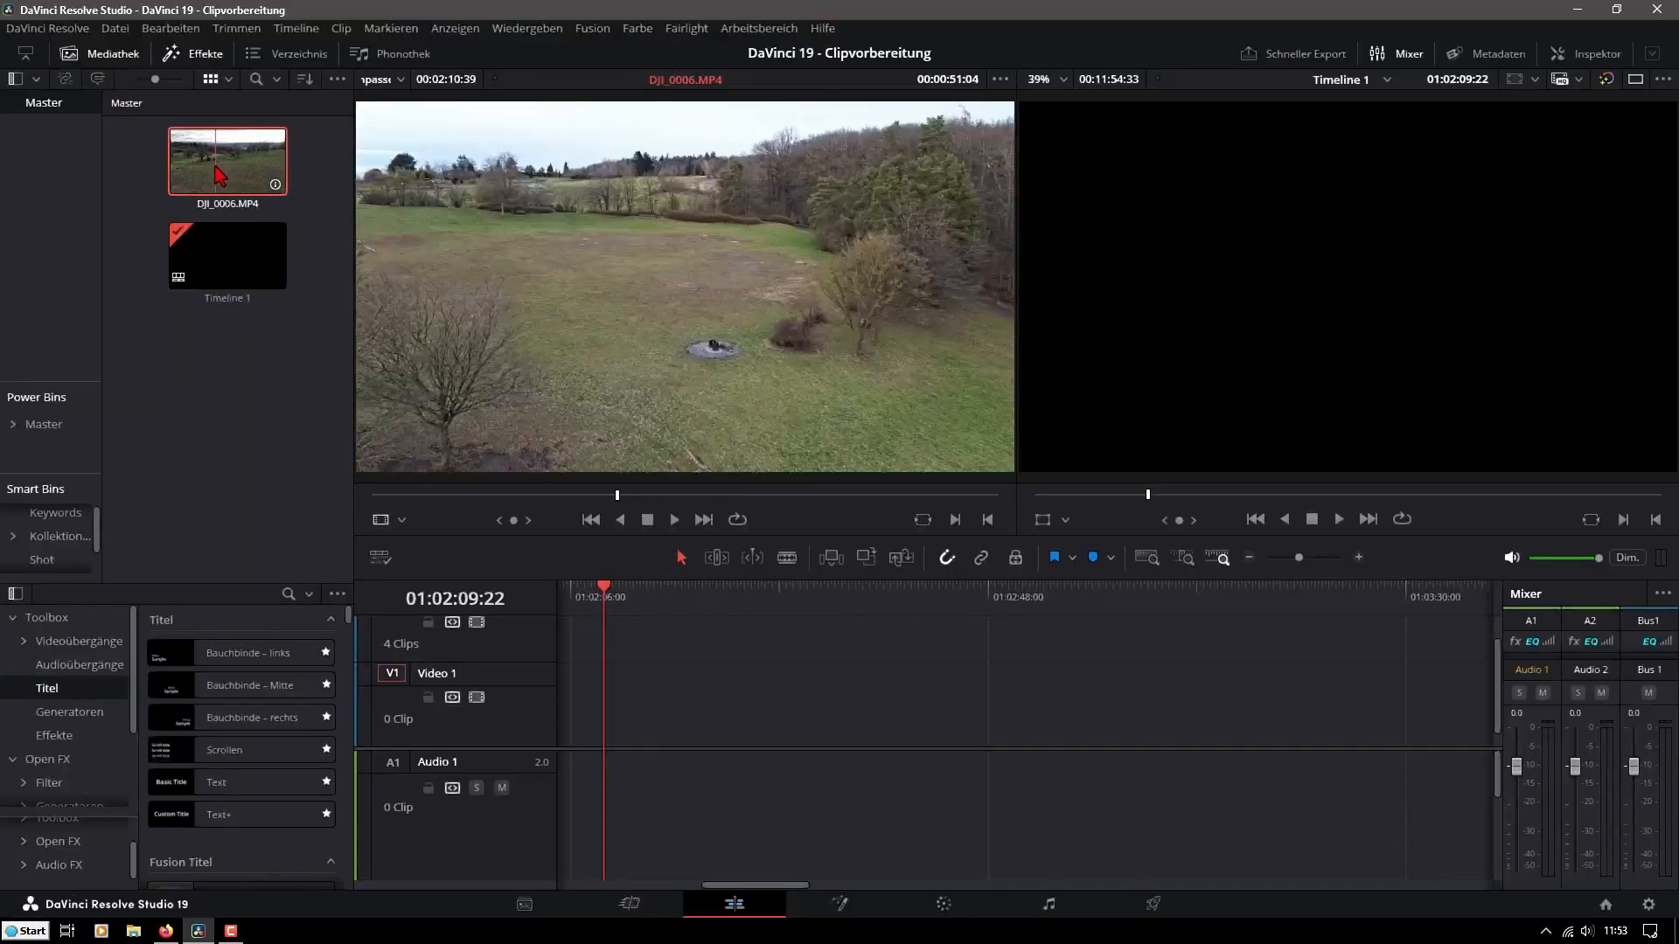
# Import the video Test 11.mp4 from the KI folder inside Da Vinci into the media pool
pyautogui.rightClick(209, 390)
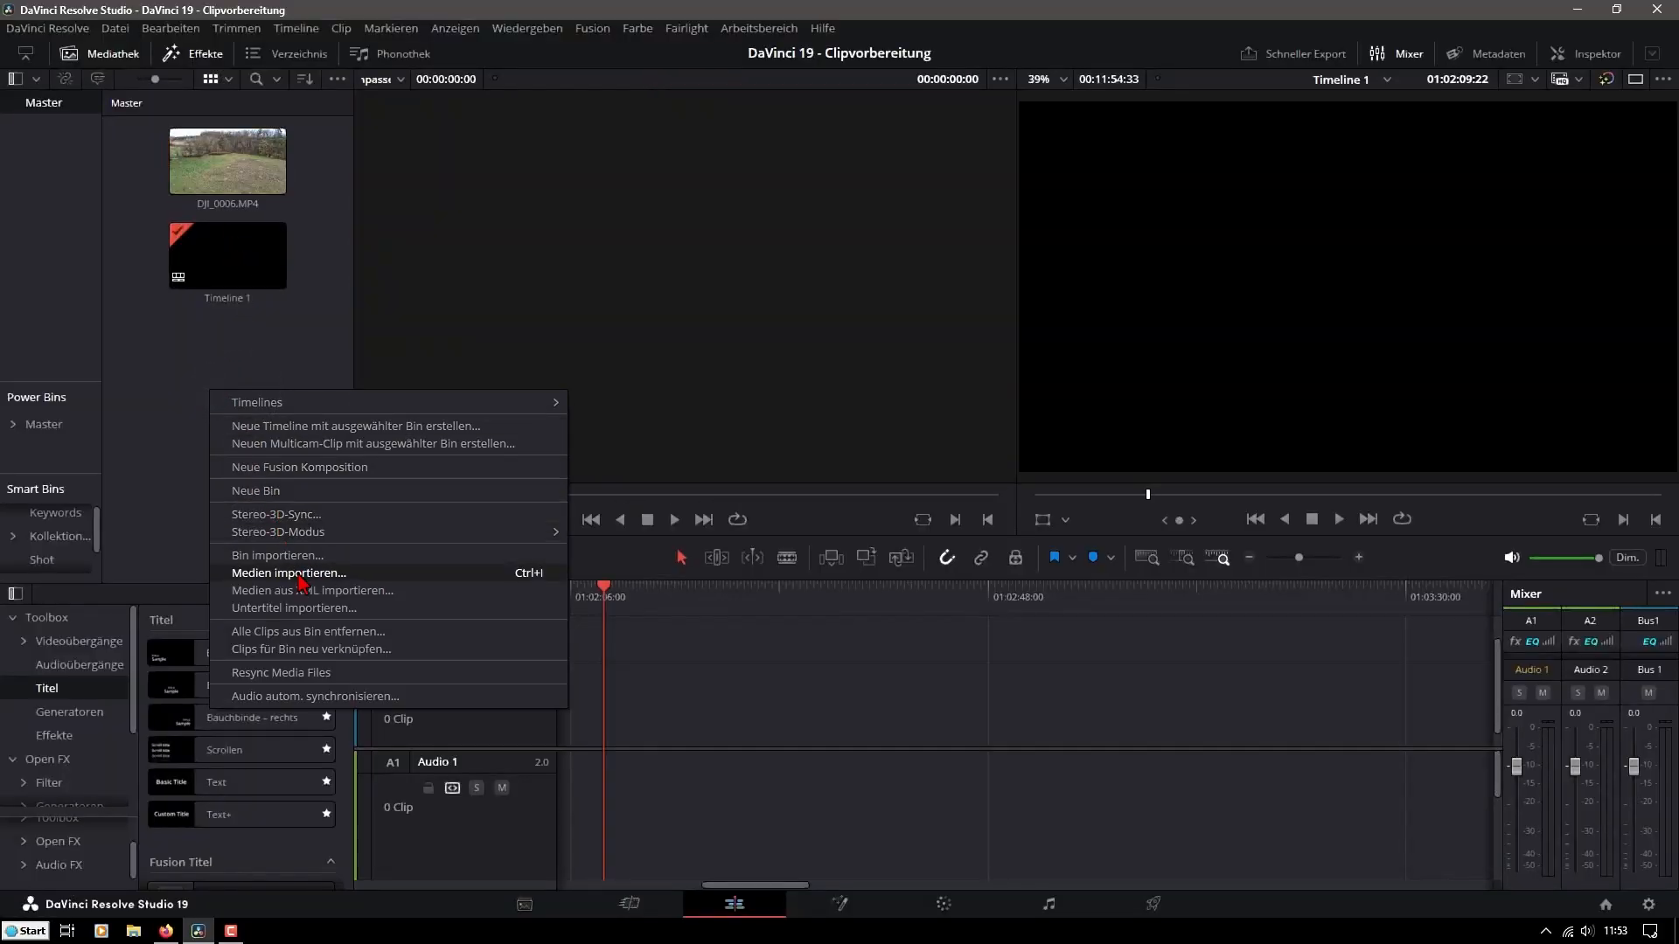
pyautogui.click(288, 573)
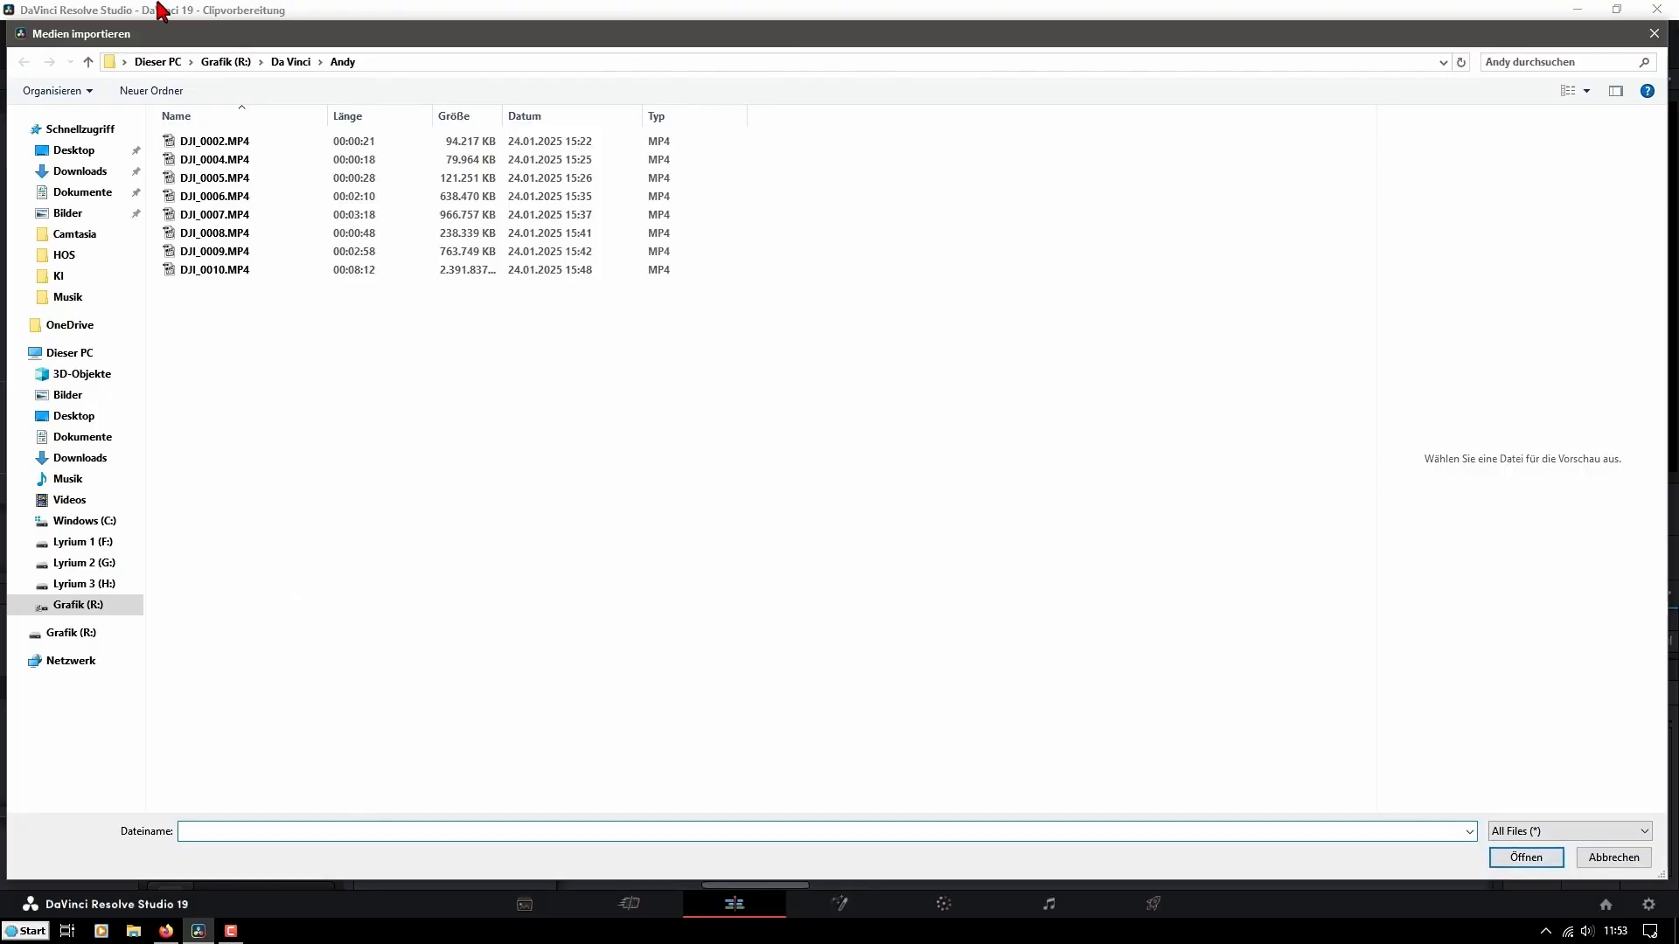
pyautogui.click(291, 61)
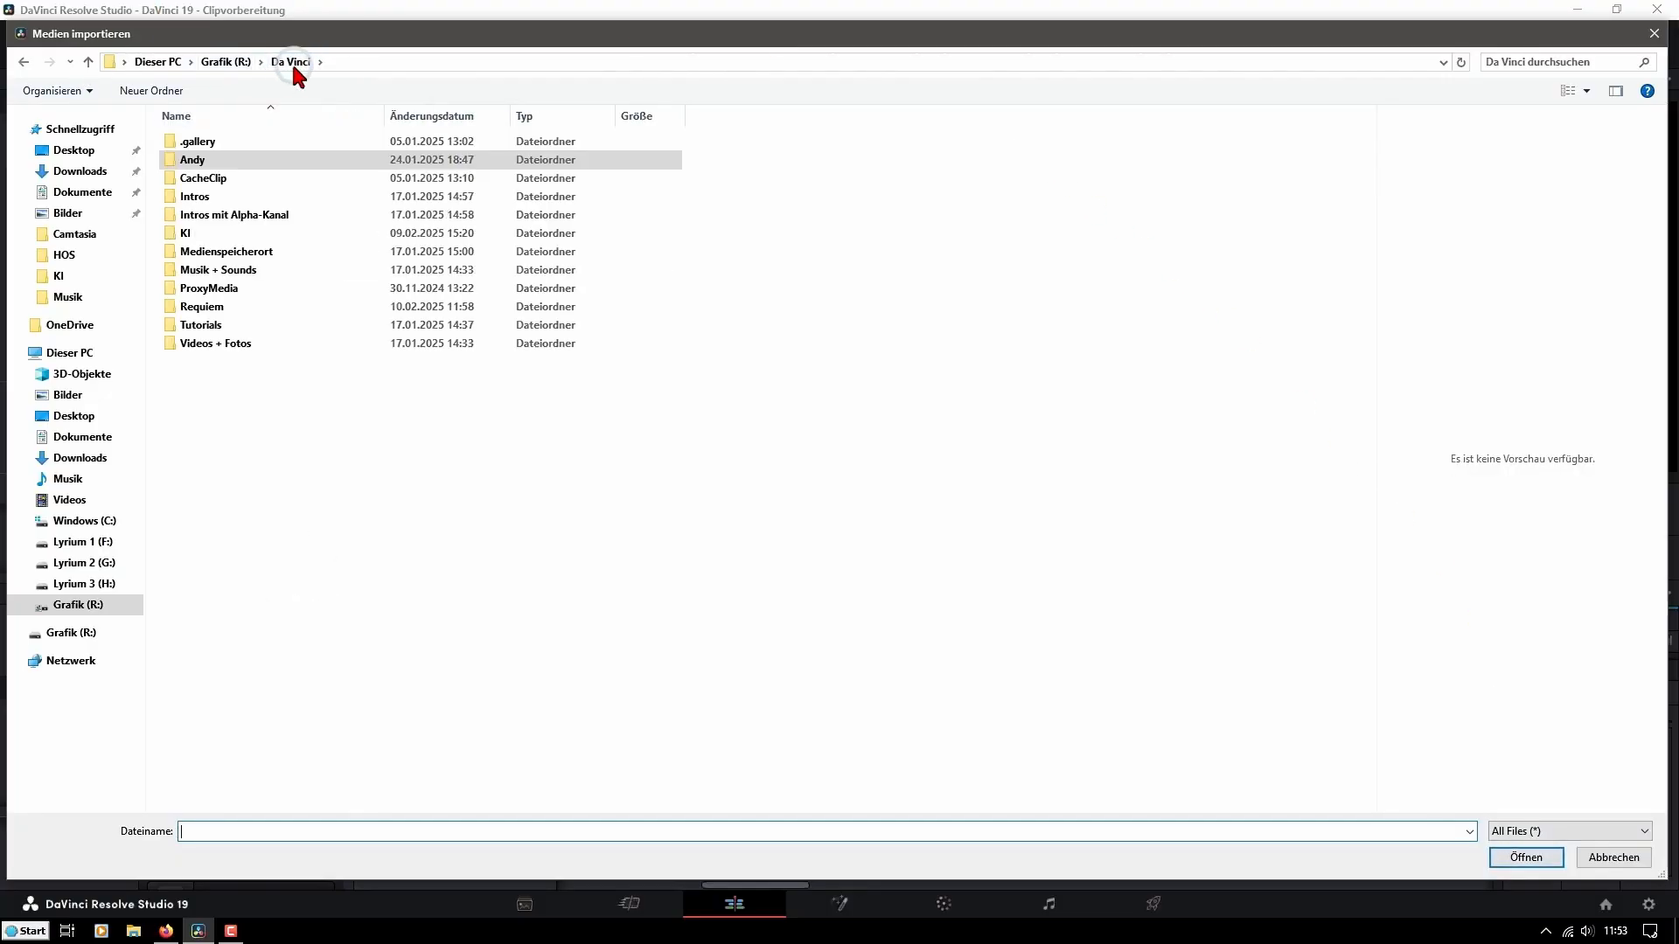
pyautogui.doubleClick(211, 234)
pyautogui.scroll(-5, 1207, 617)
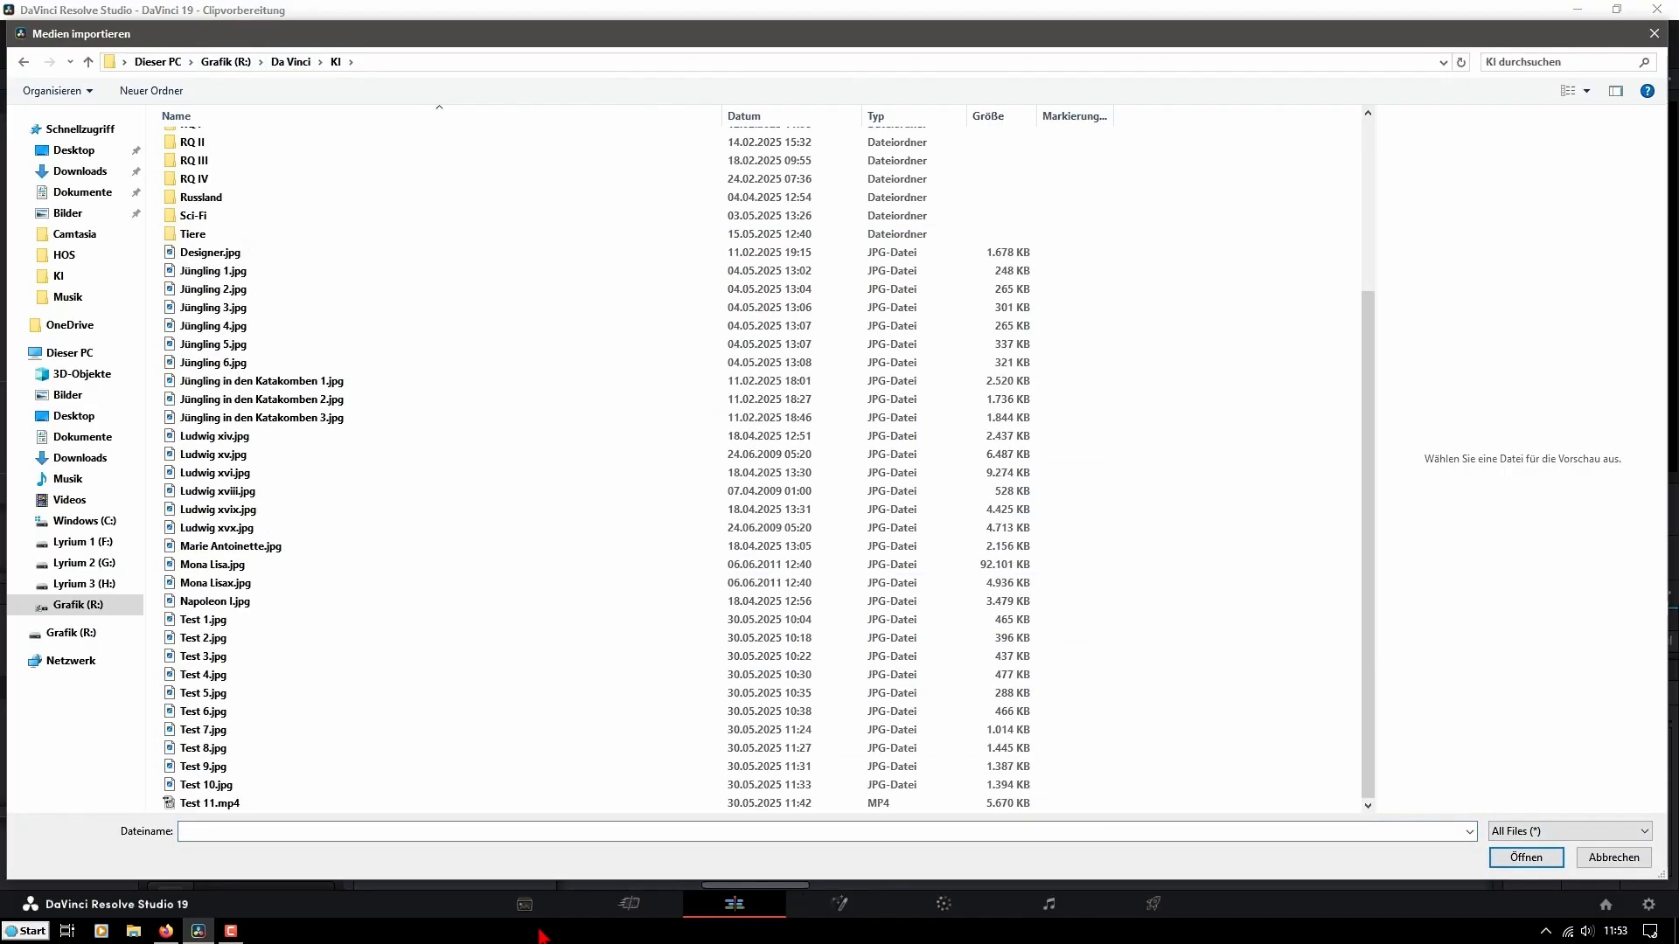
pyautogui.click(232, 805)
pyautogui.doubleClick(232, 804)
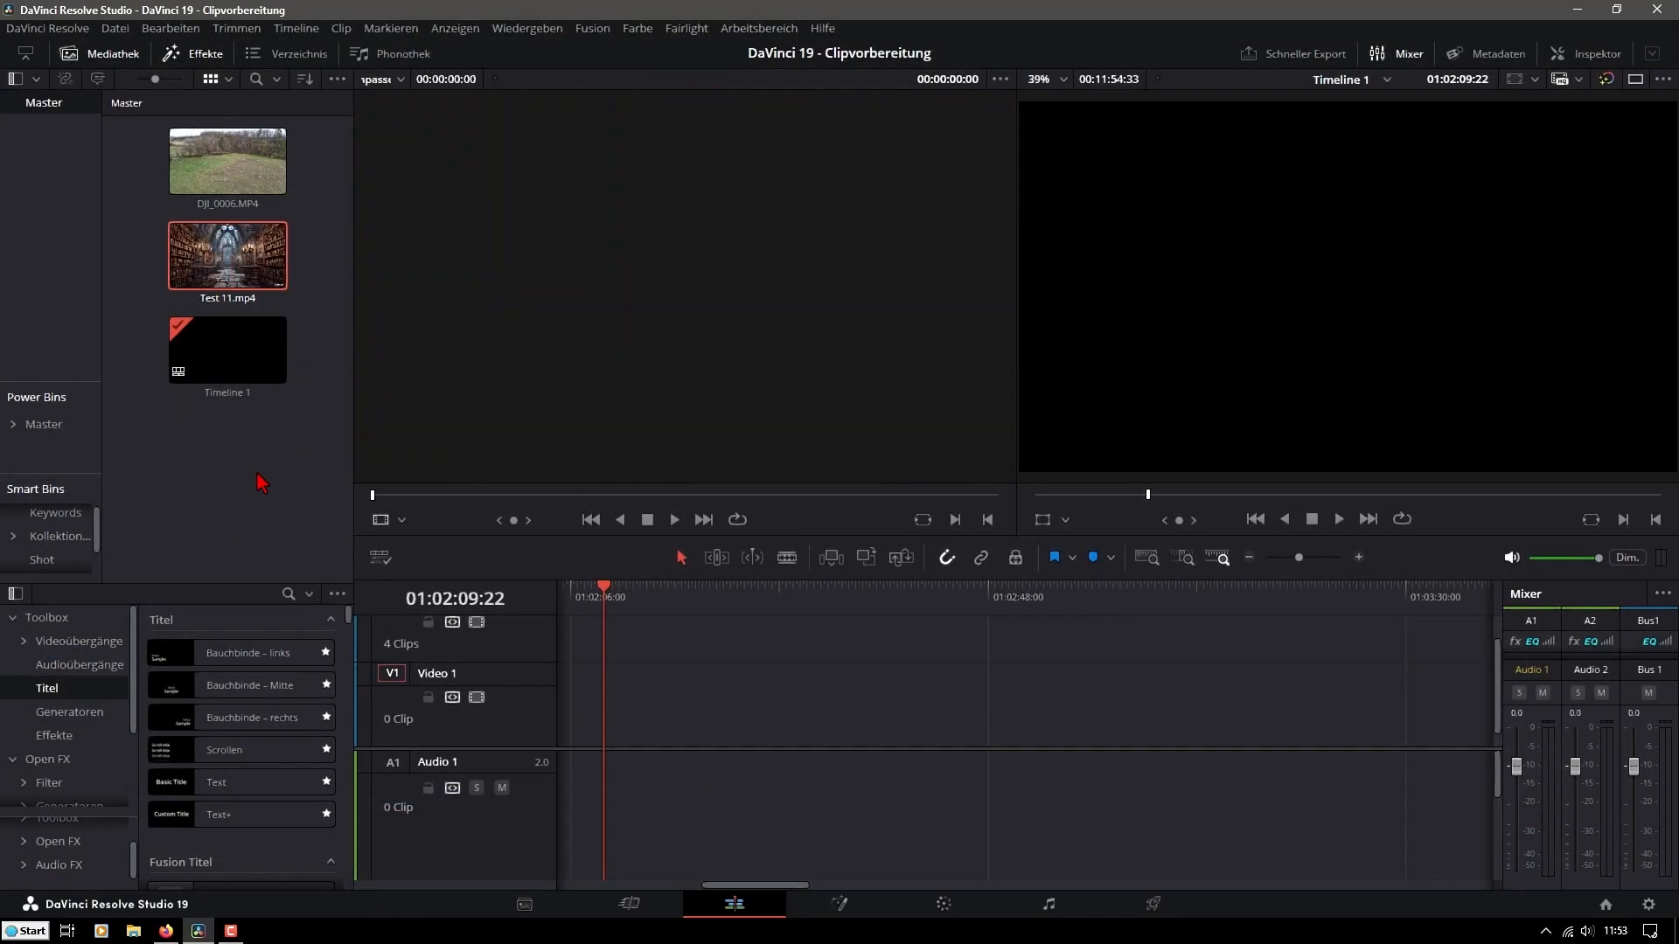
# Import the image Jüngling in den Katakomben 1.jpg from the KI folder into the media pool
pyautogui.rightClick(231, 457)
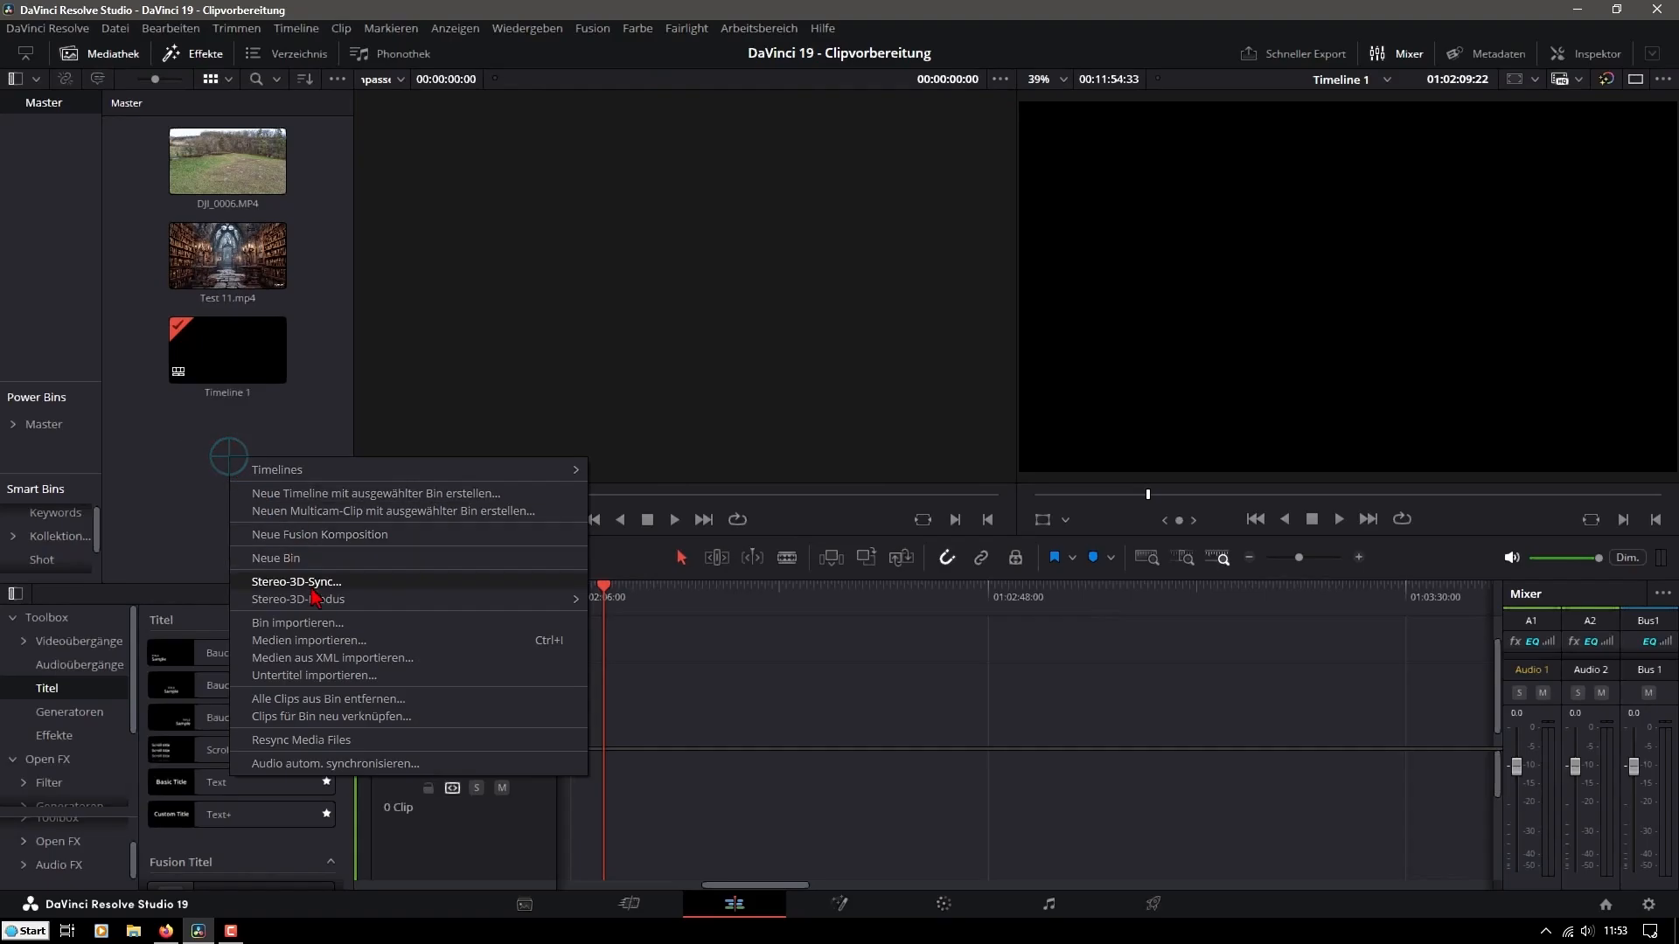
pyautogui.click(326, 645)
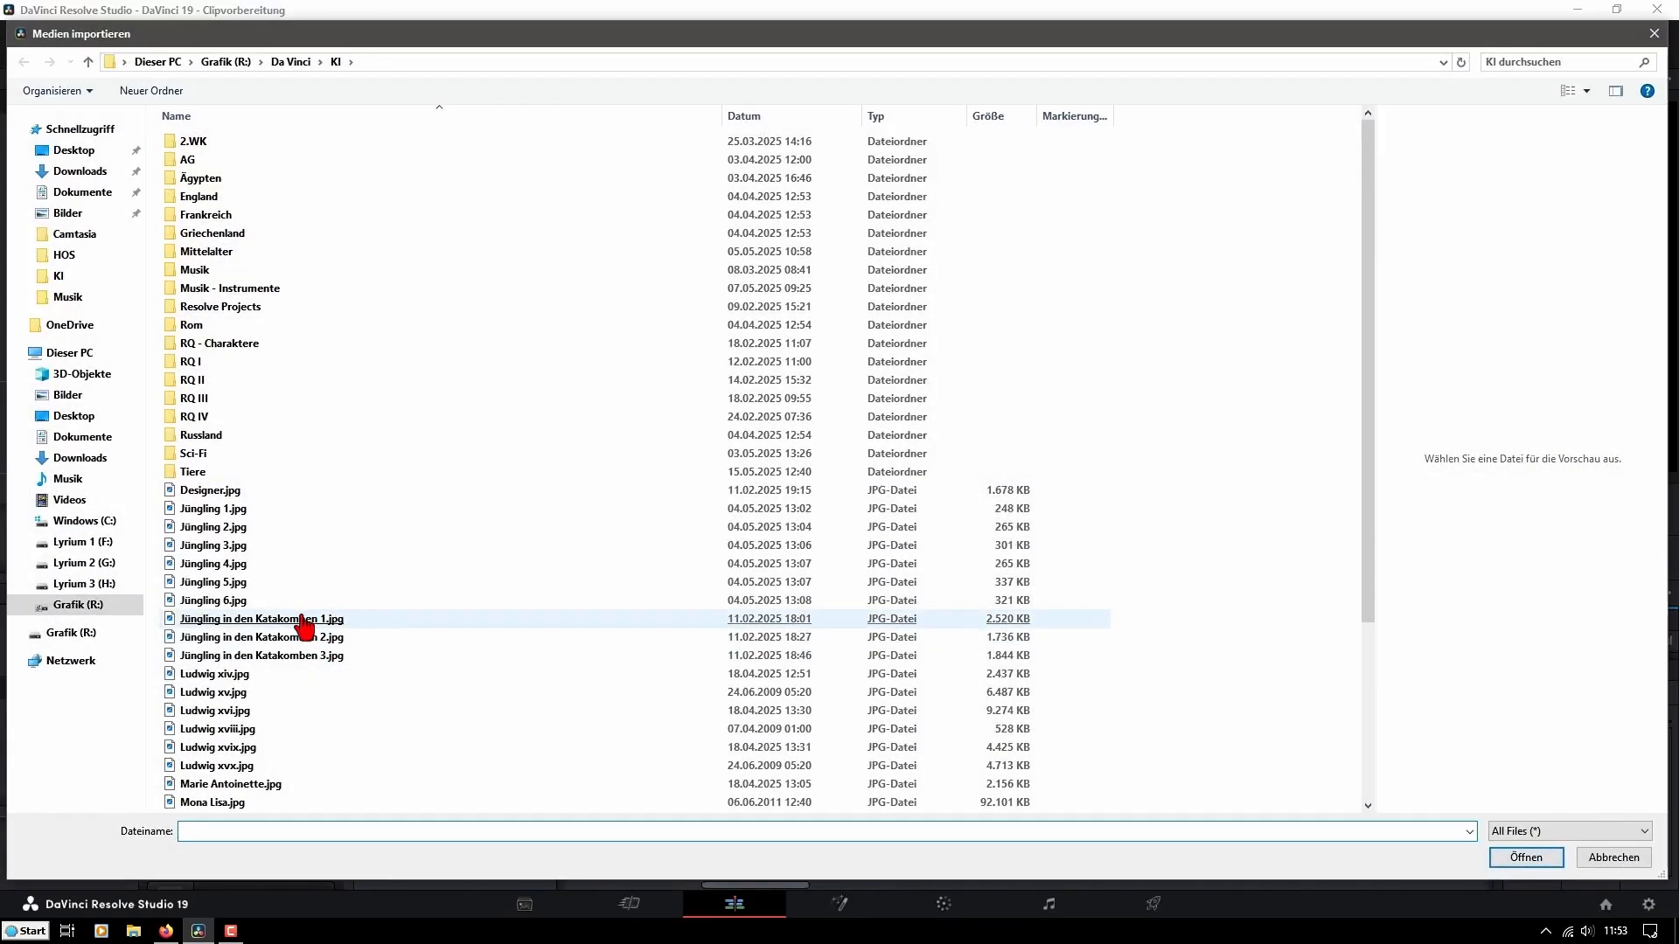
pyautogui.doubleClick(303, 621)
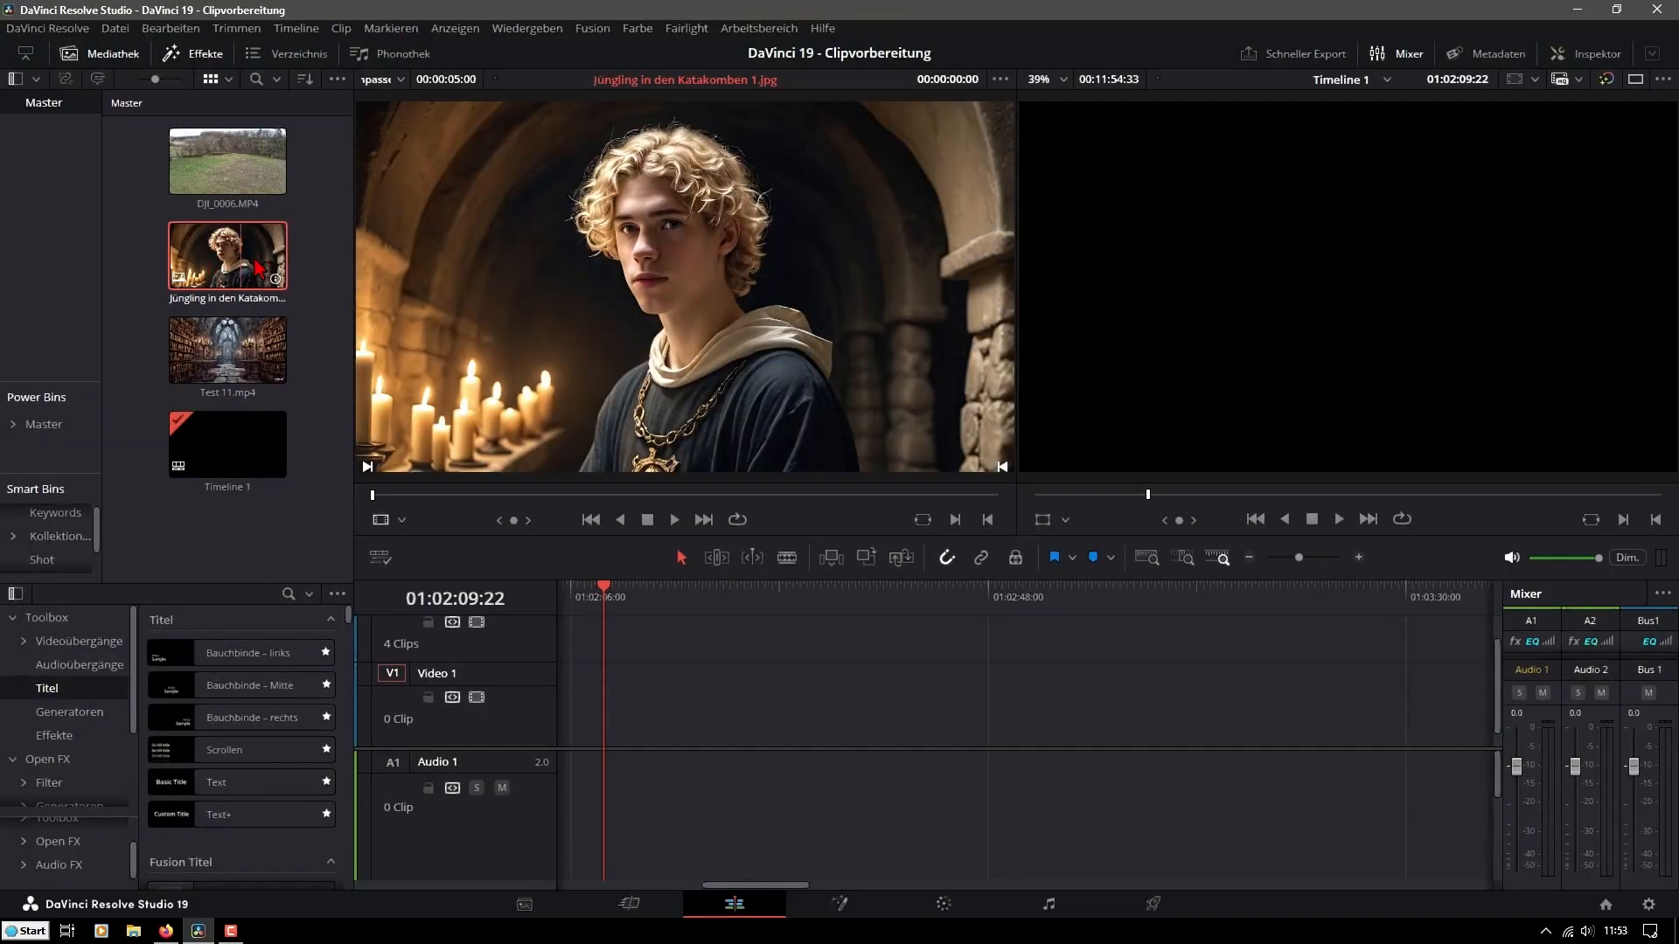
# Import KI - Instrumental 6 (Episch, Intro).mp3 from the KI folder's Musik subfolder and load it in the source viewer
pyautogui.rightClick(274, 529)
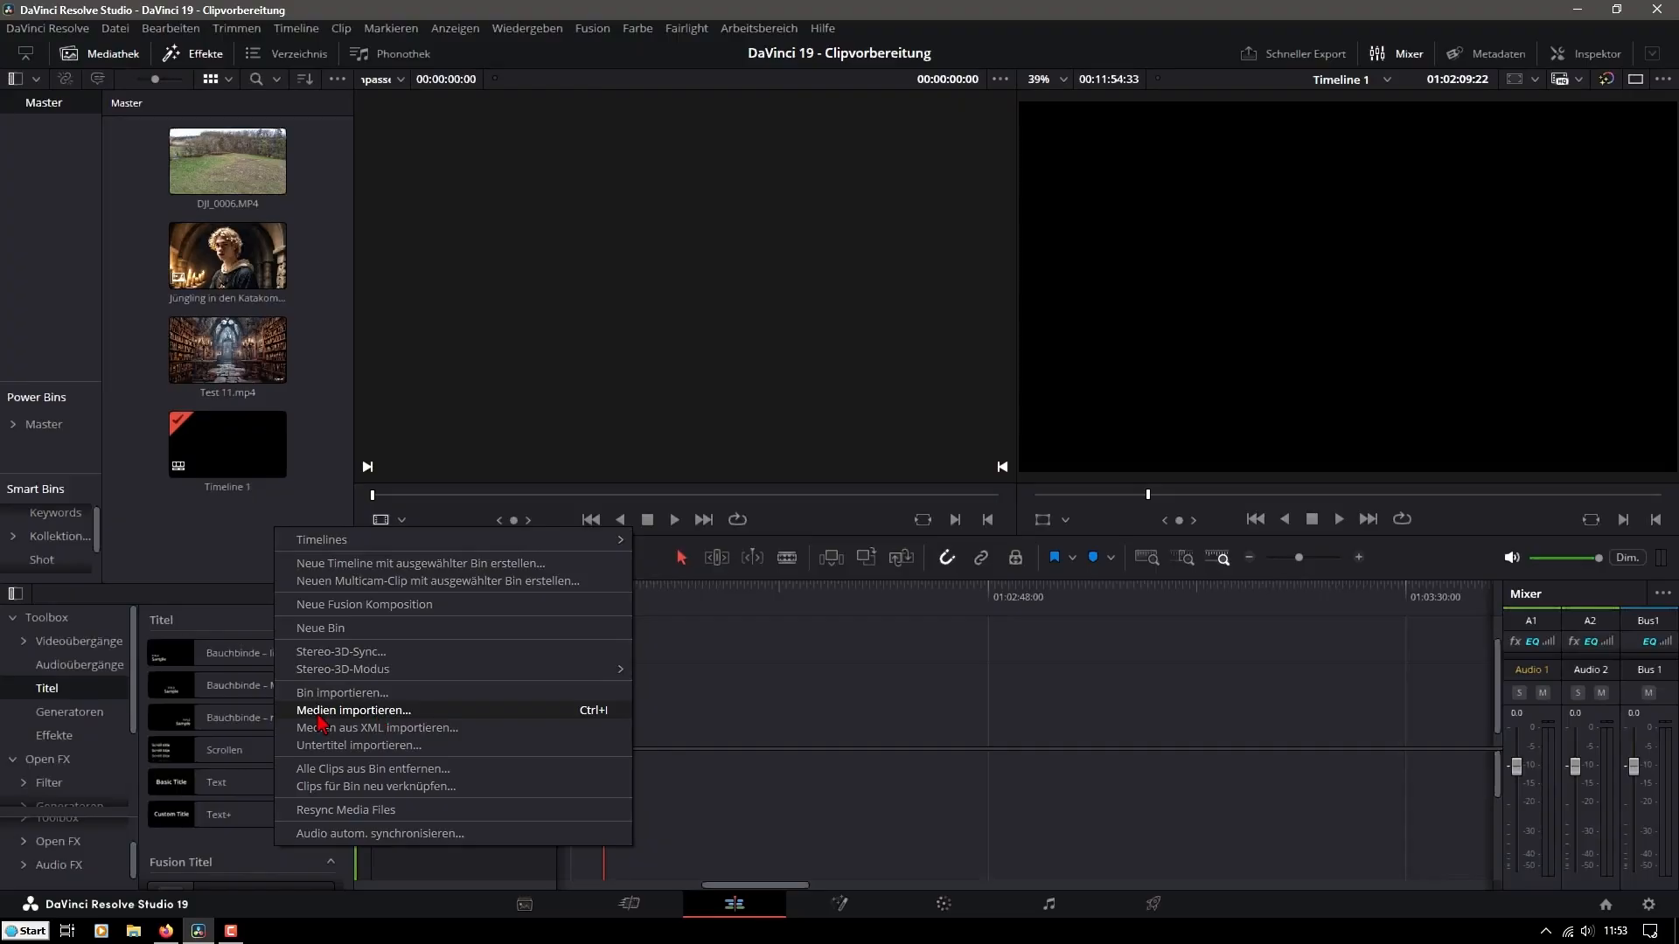
pyautogui.click(387, 715)
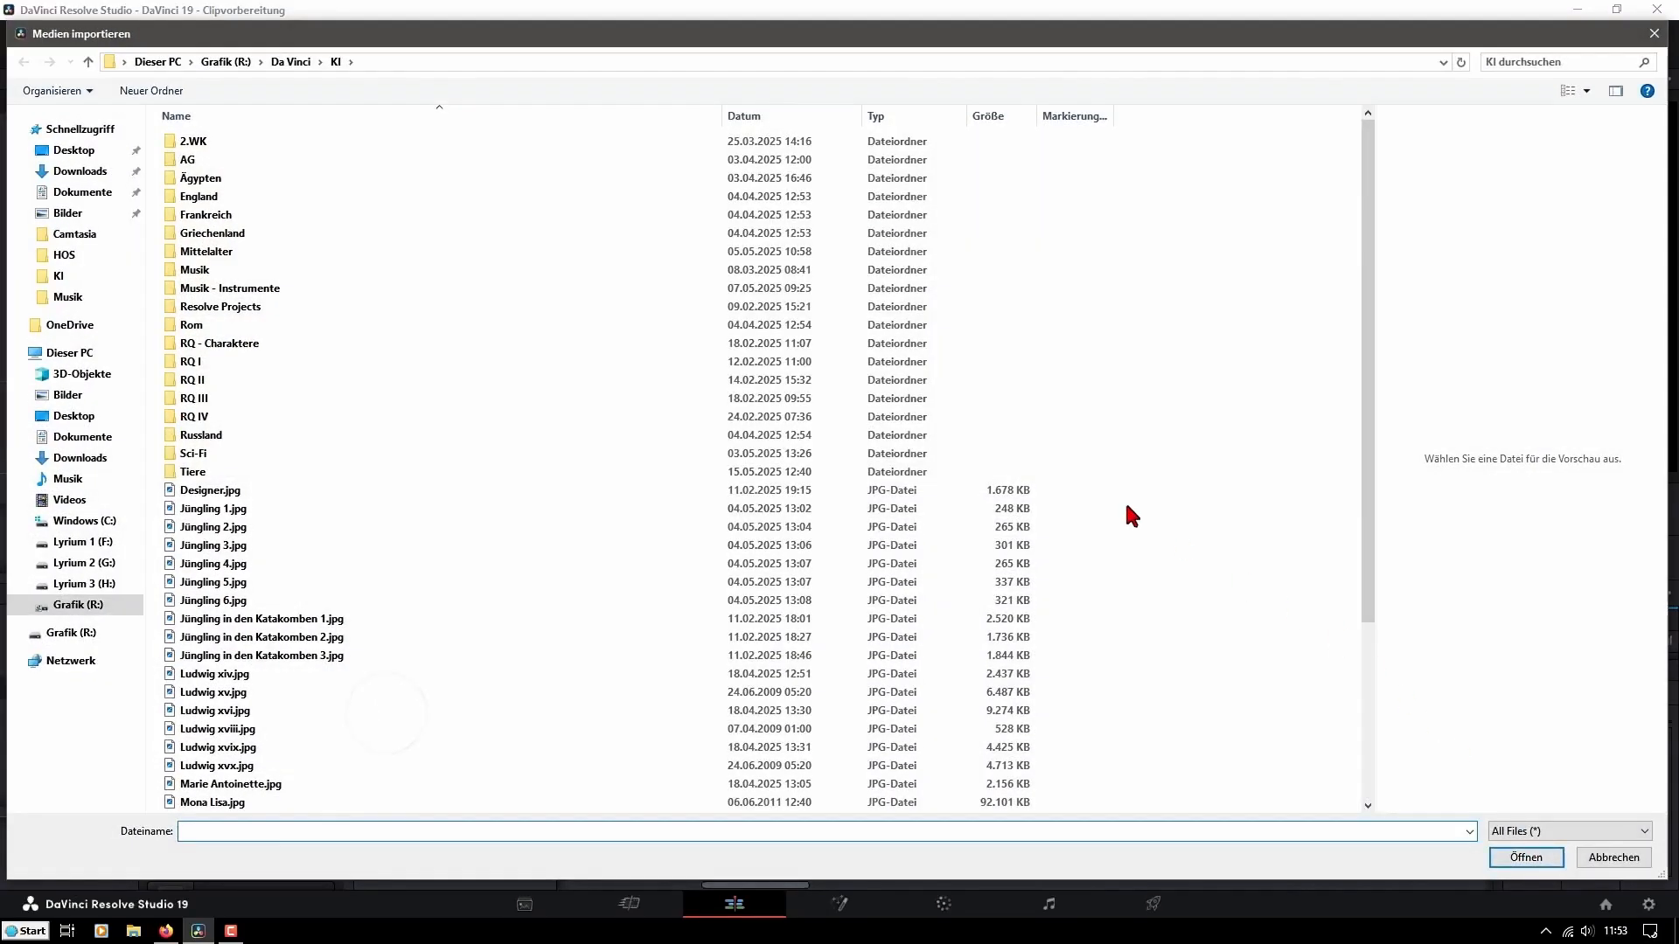
pyautogui.doubleClick(211, 269)
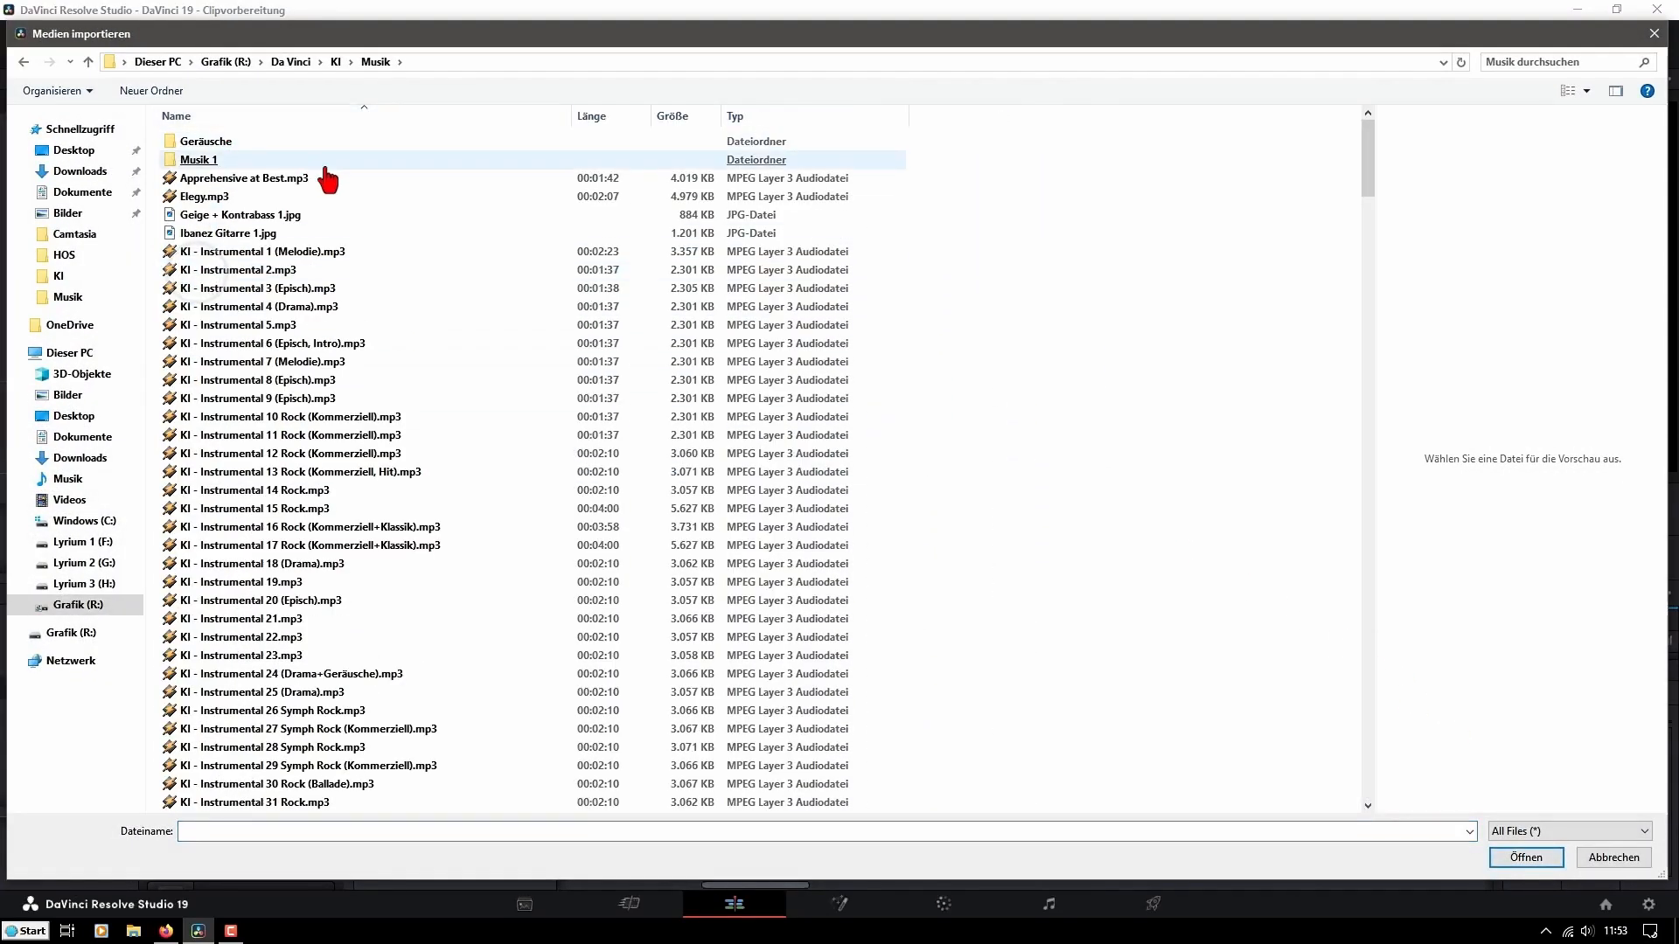
pyautogui.doubleClick(358, 347)
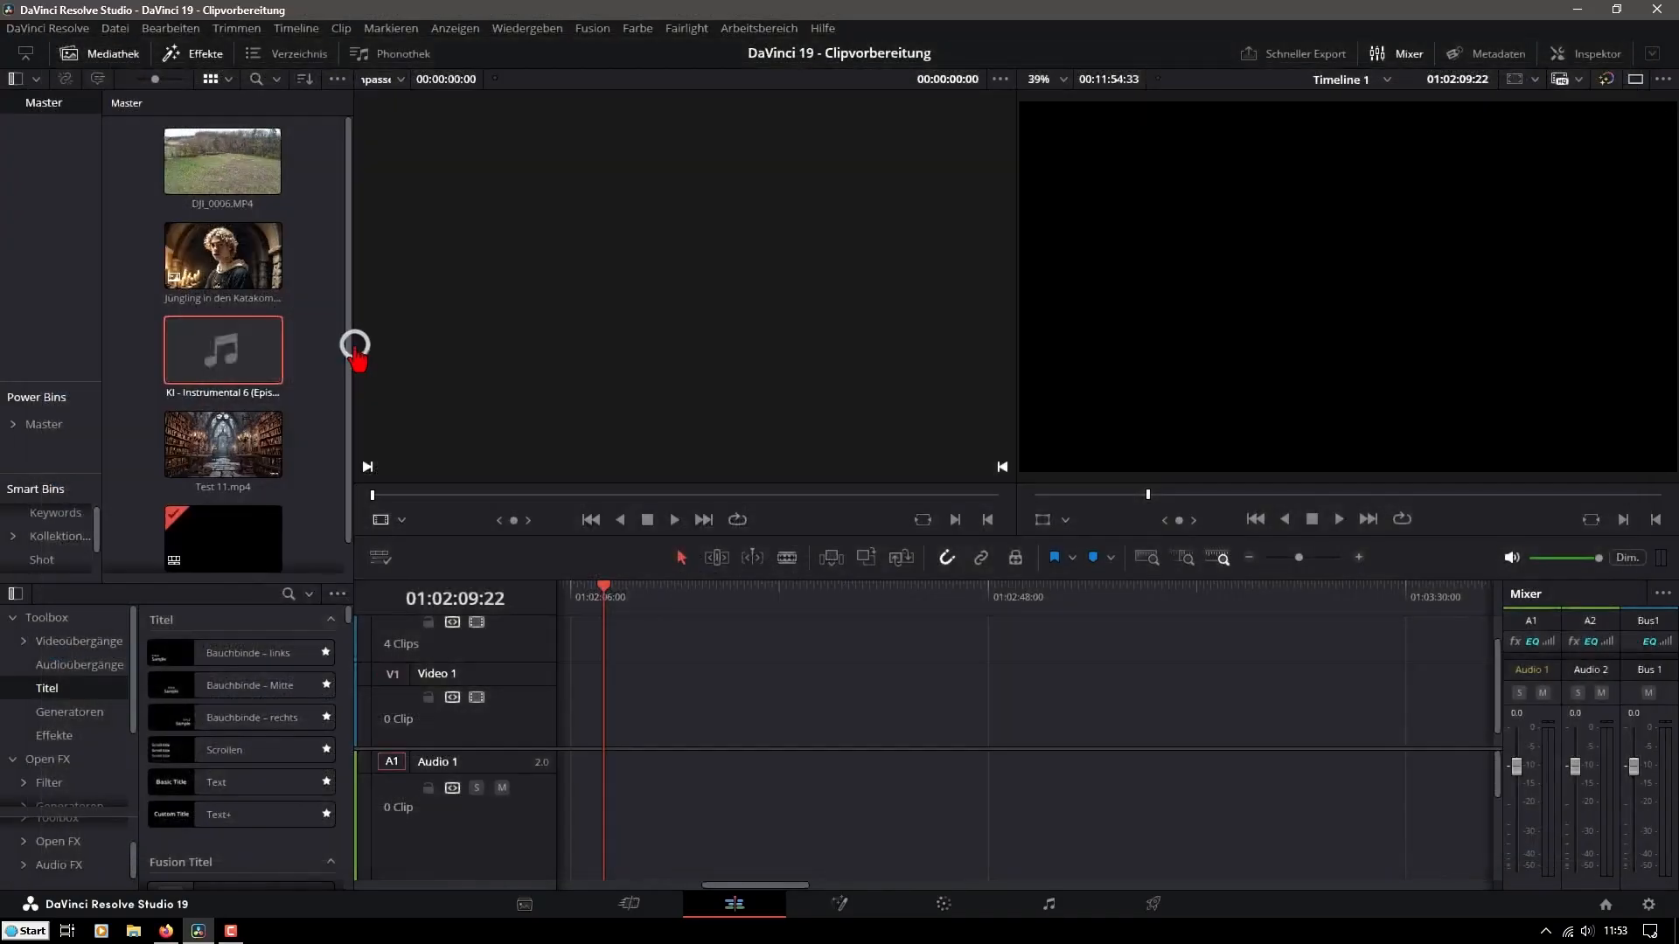
pyautogui.doubleClick(267, 372)
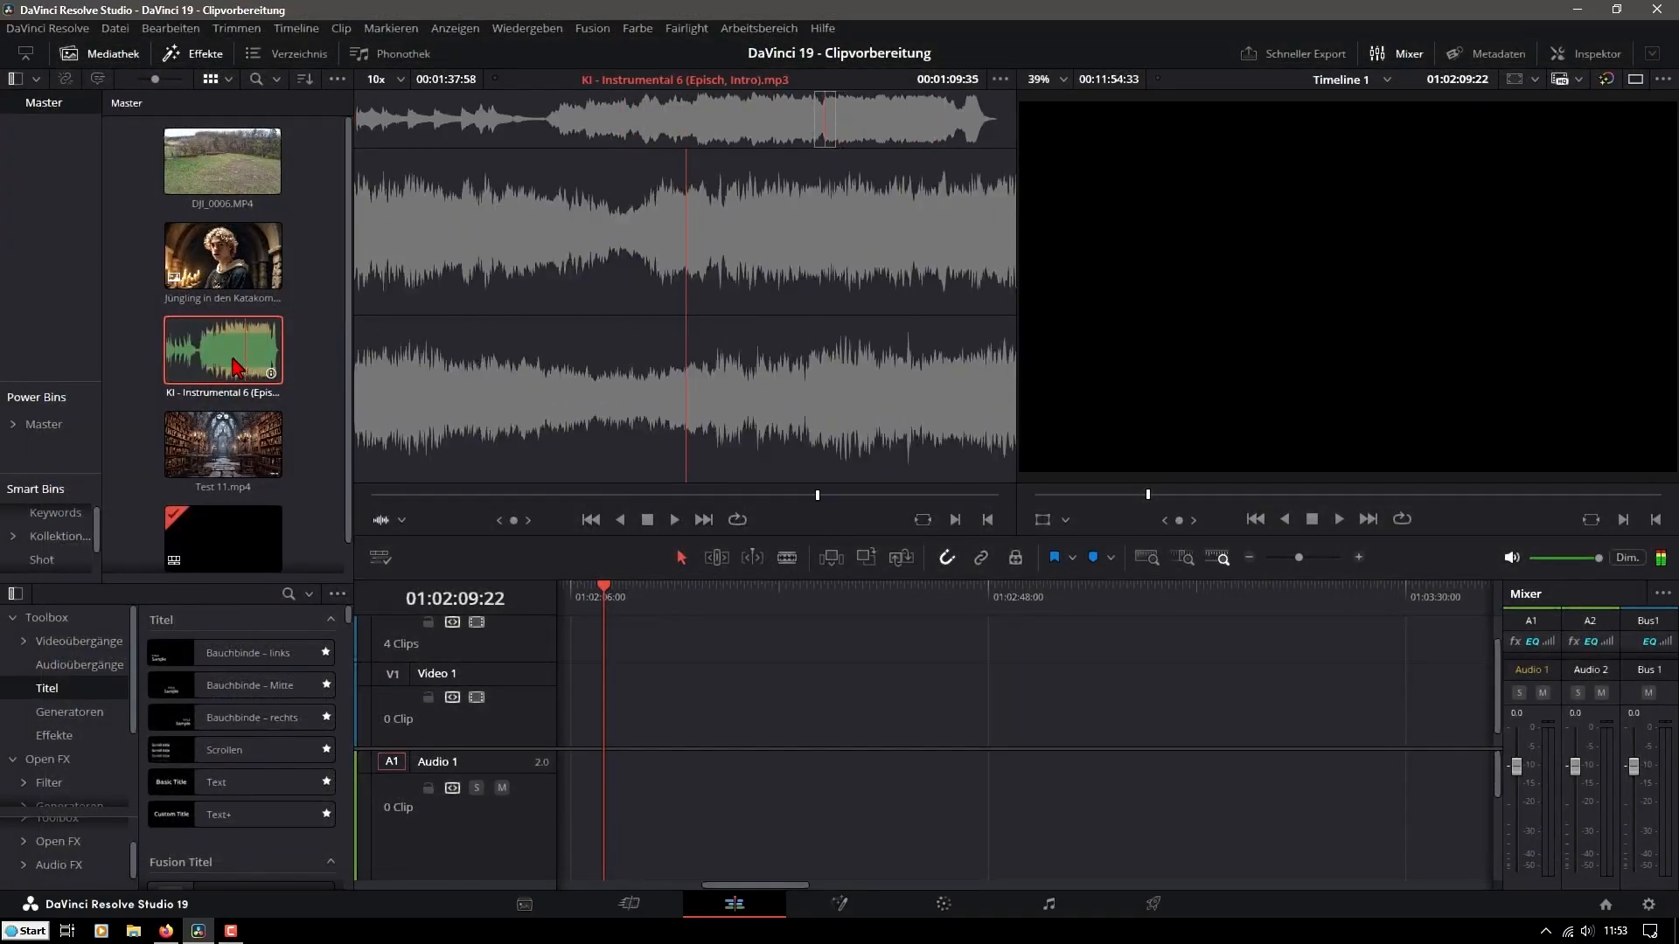
pyautogui.click(313, 351)
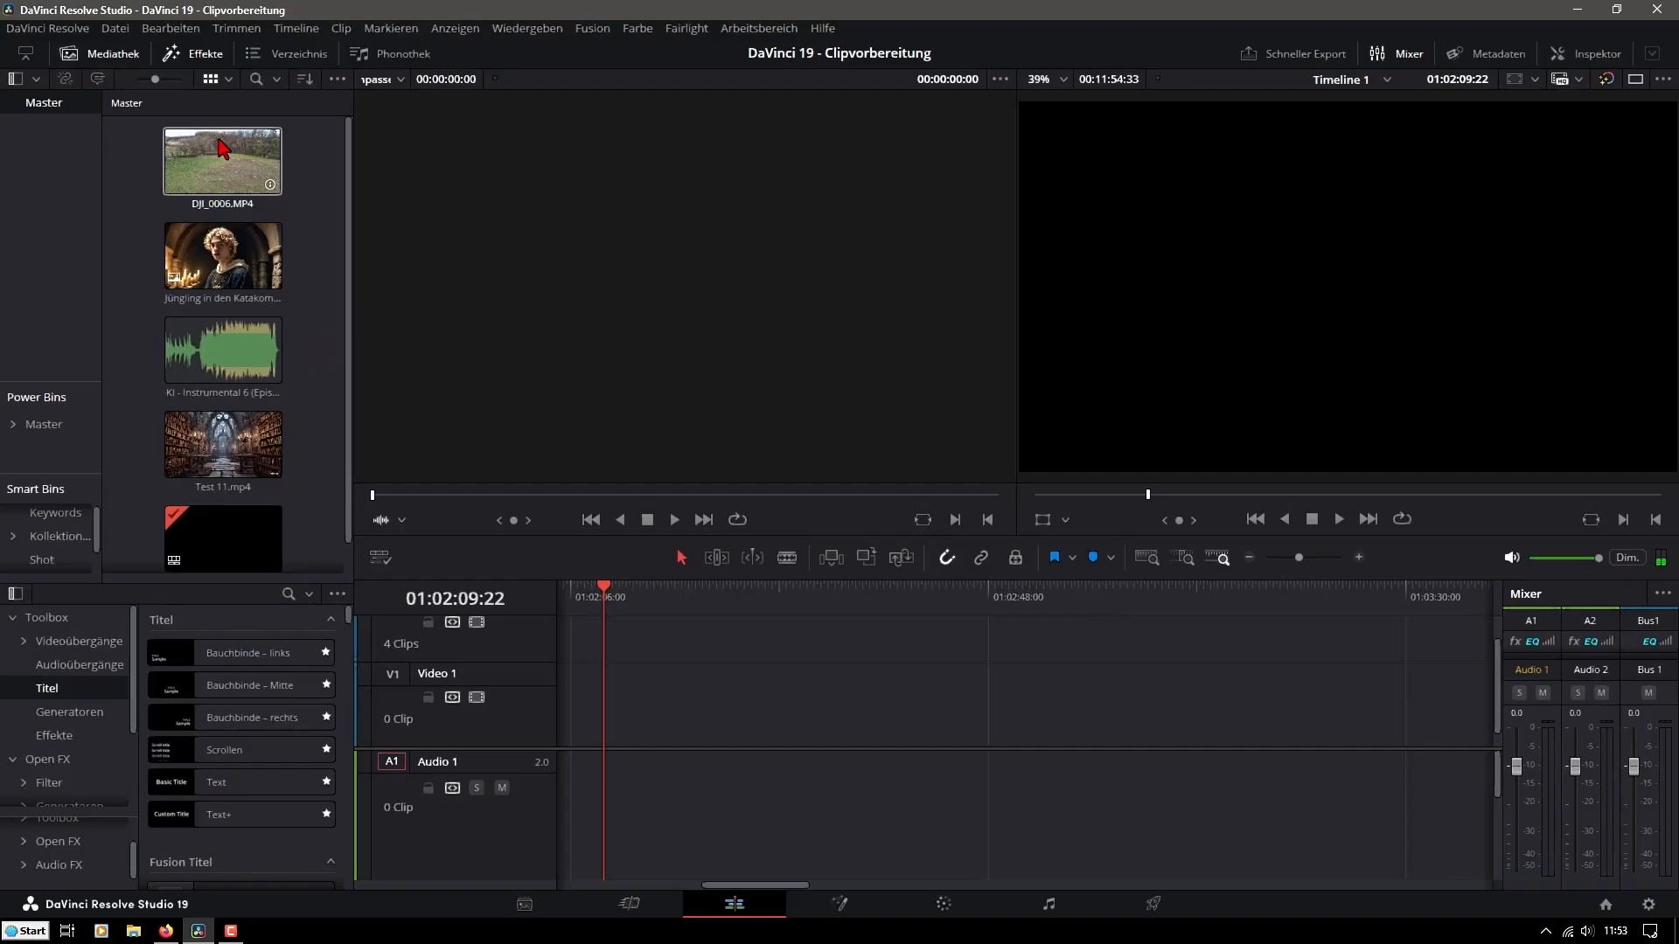
# Set the clip colour of DJI_0006.MP4 in the media pool to Marineblau
pyautogui.click(221, 149)
pyautogui.rightClick(222, 149)
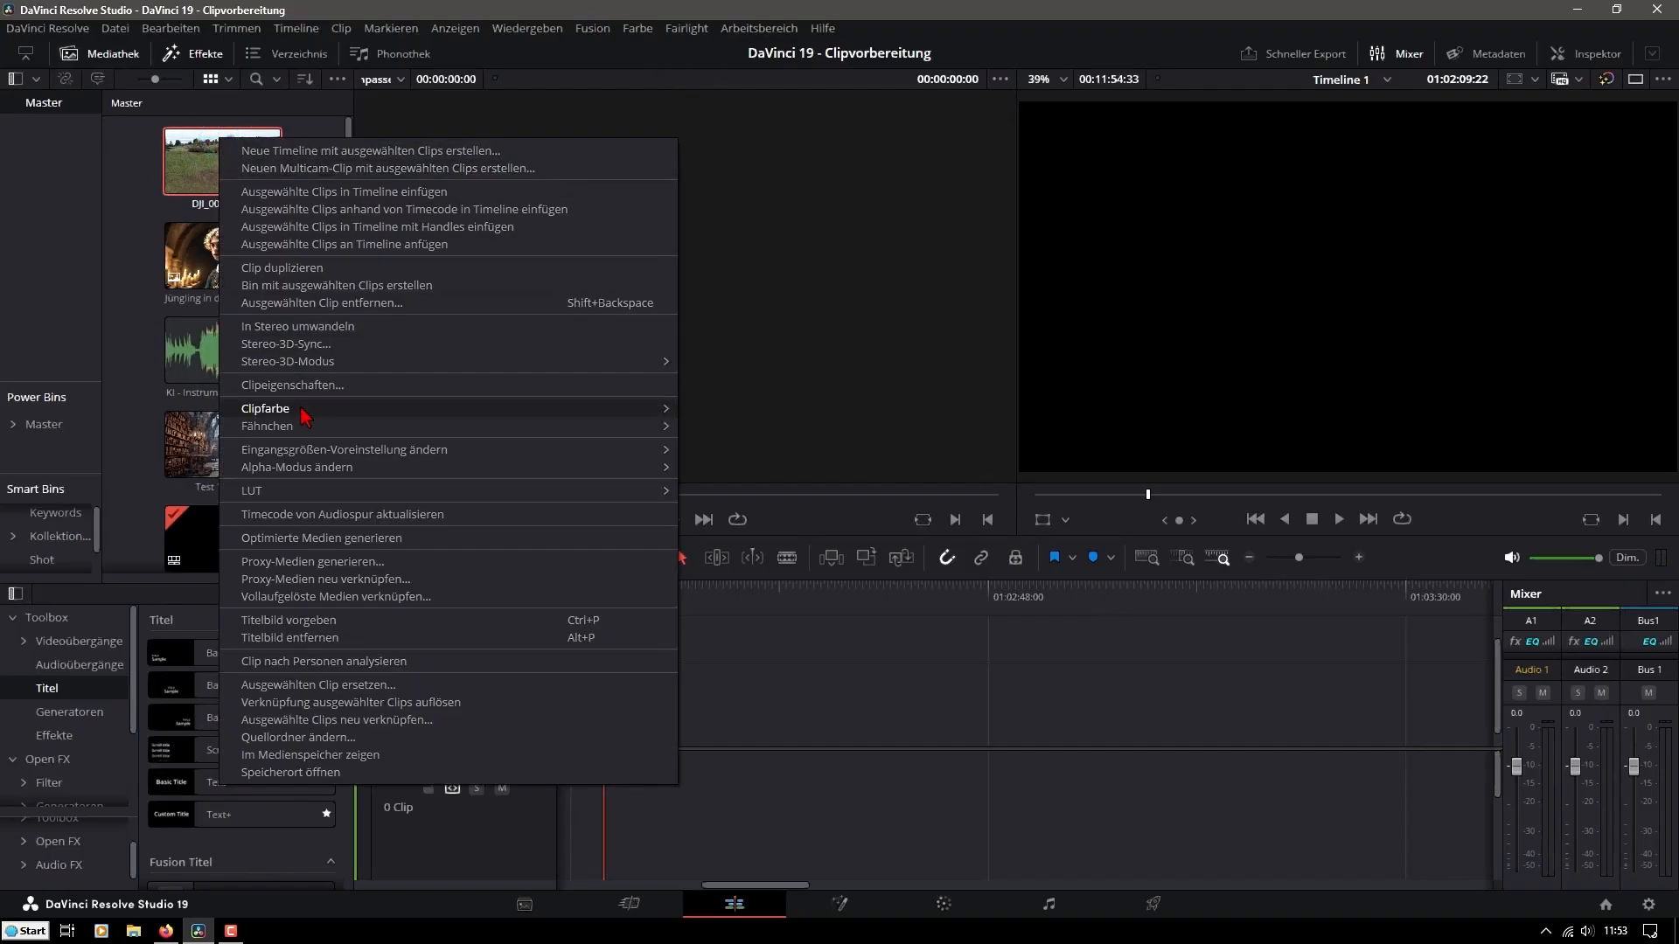
pyautogui.moveTo(258, 415)
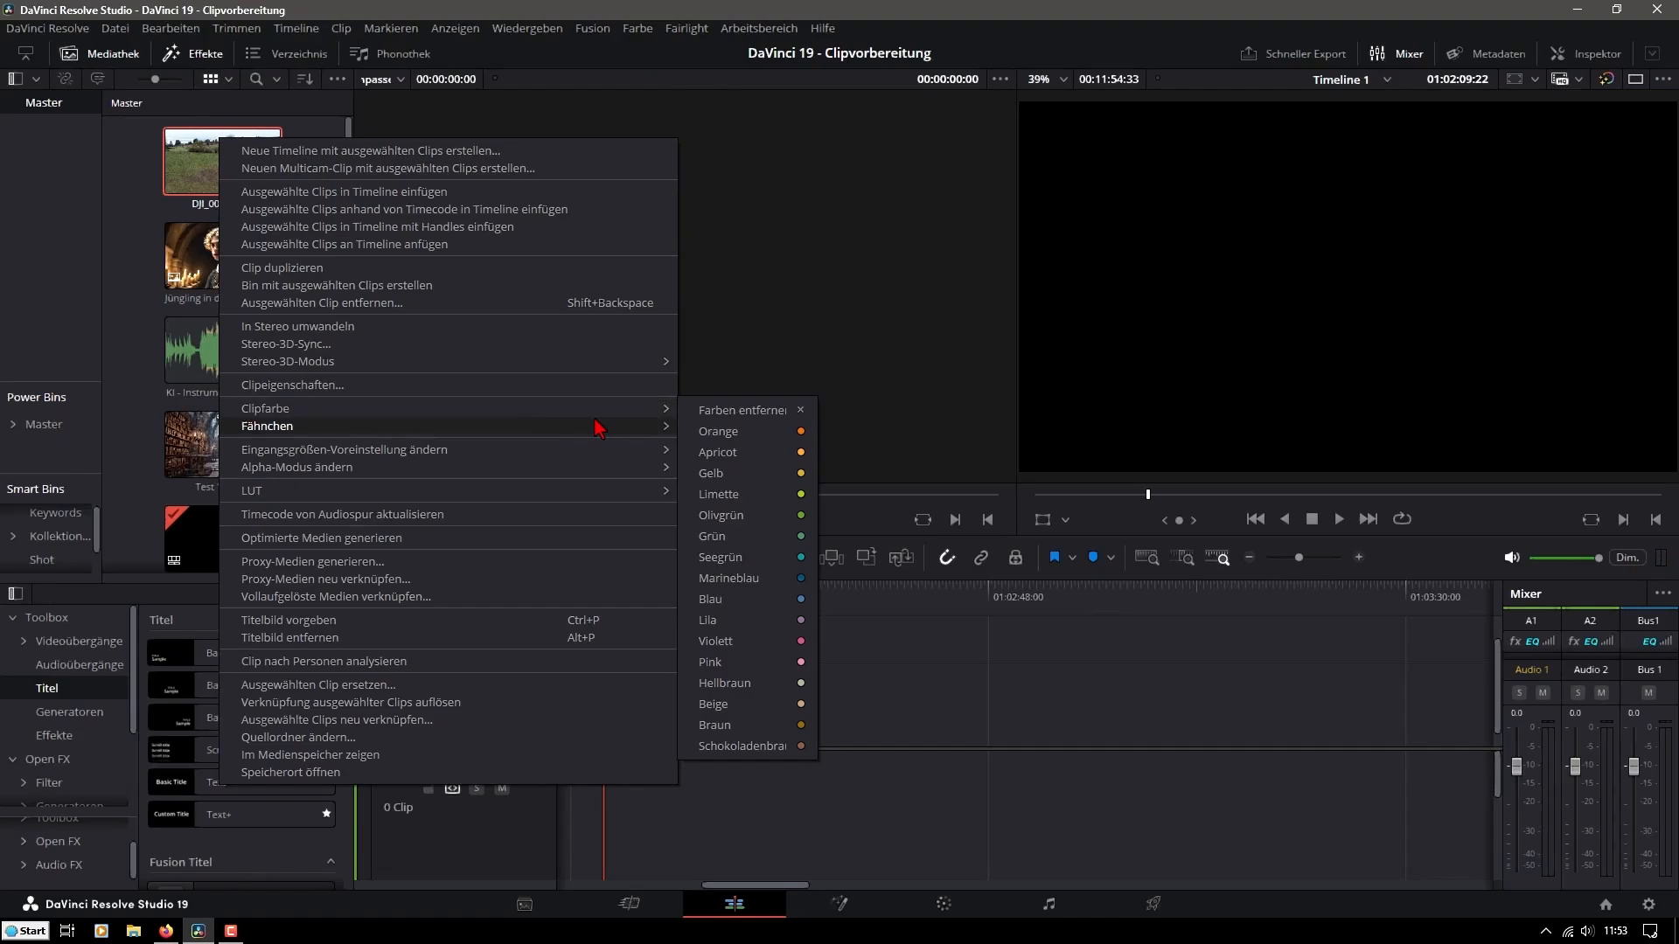
pyautogui.click(744, 580)
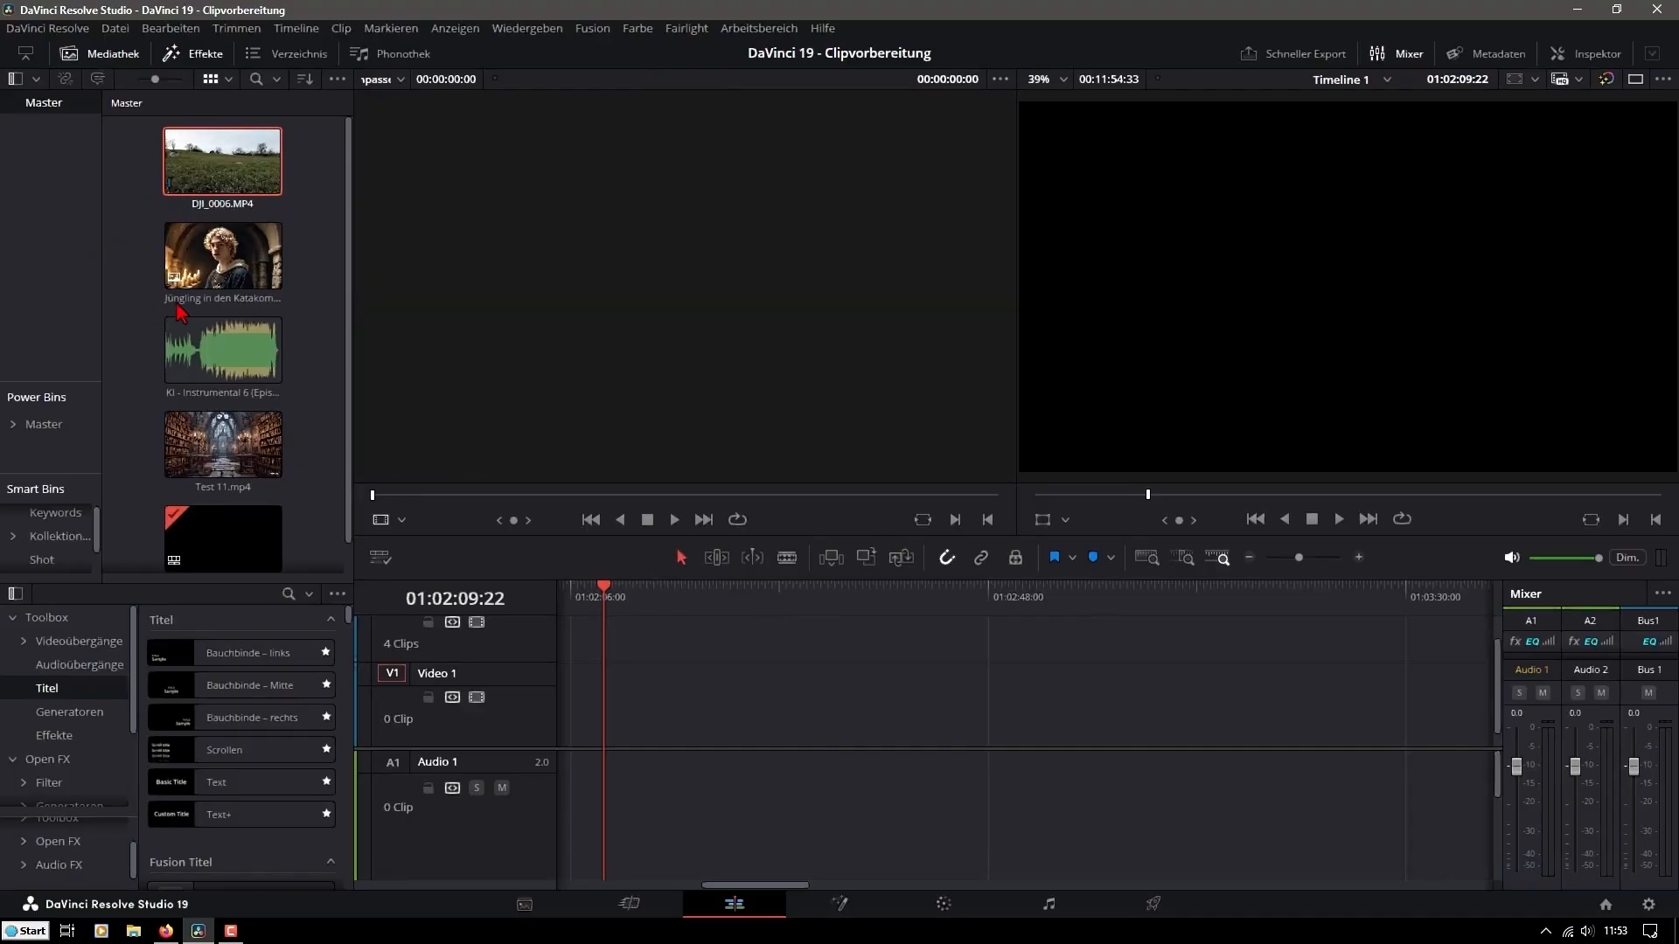
# Set the clip colour of the image Jüngling in den Katakomben 1.jpg to Marineblau
pyautogui.click(234, 258)
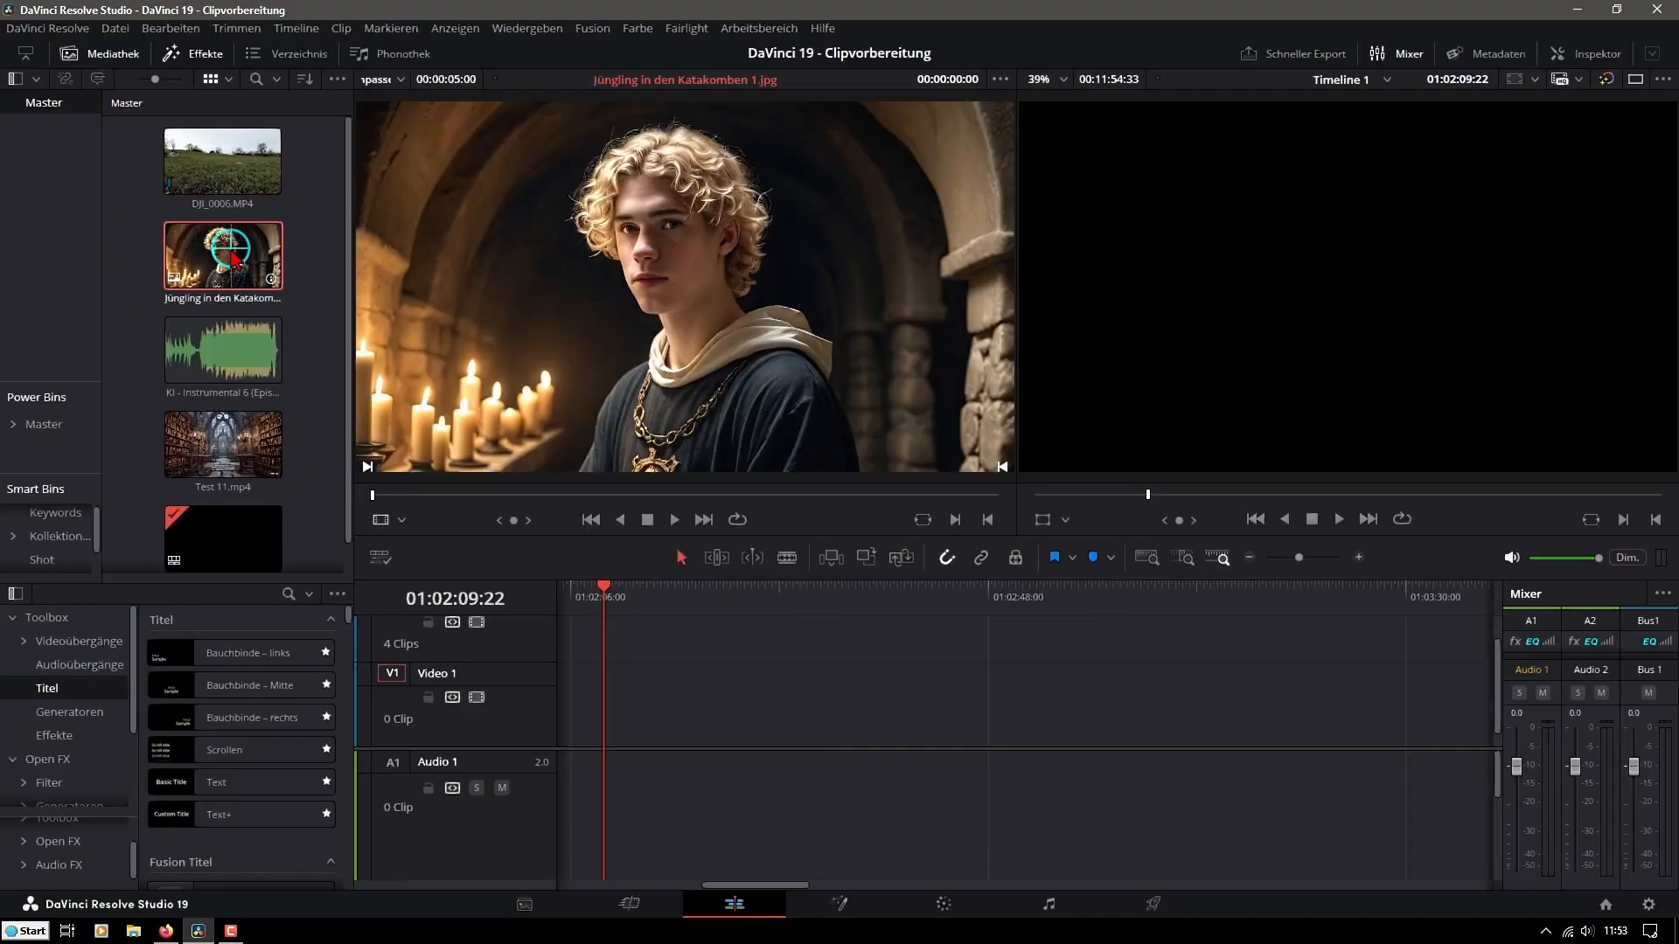
pyautogui.rightClick(235, 258)
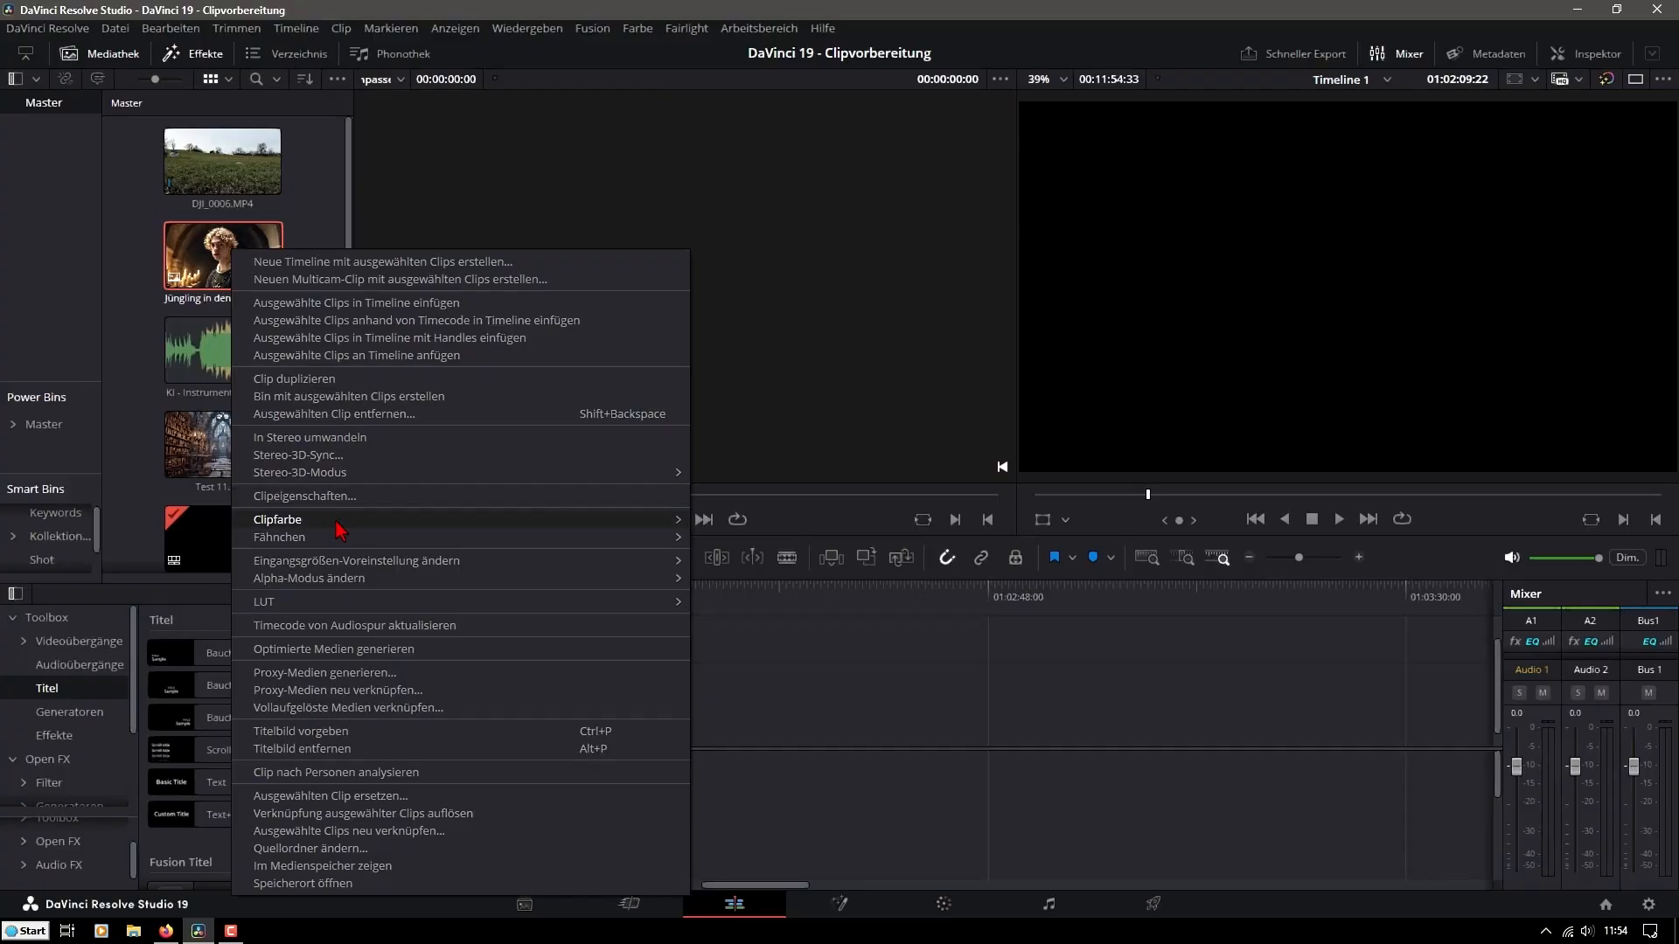
pyautogui.moveTo(337, 525)
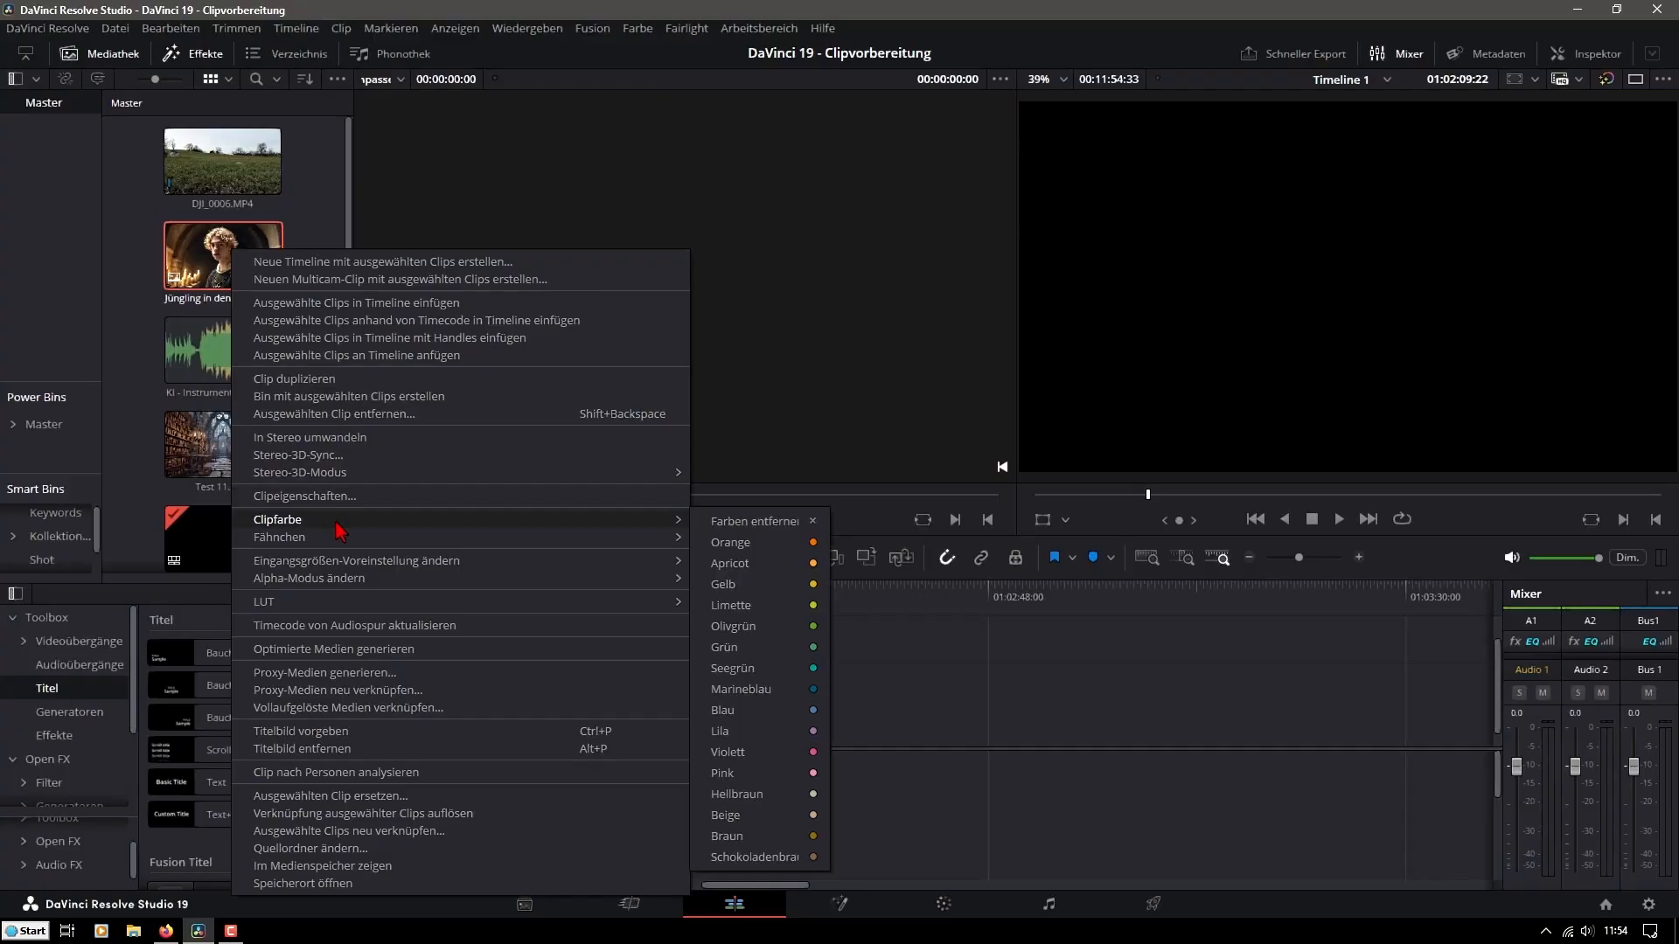
pyautogui.click(752, 691)
# Set the clip colour of the audio clip KI - Instrumental 6 (Episch, Intro).mp3 to Olivgrün
pyautogui.click(252, 361)
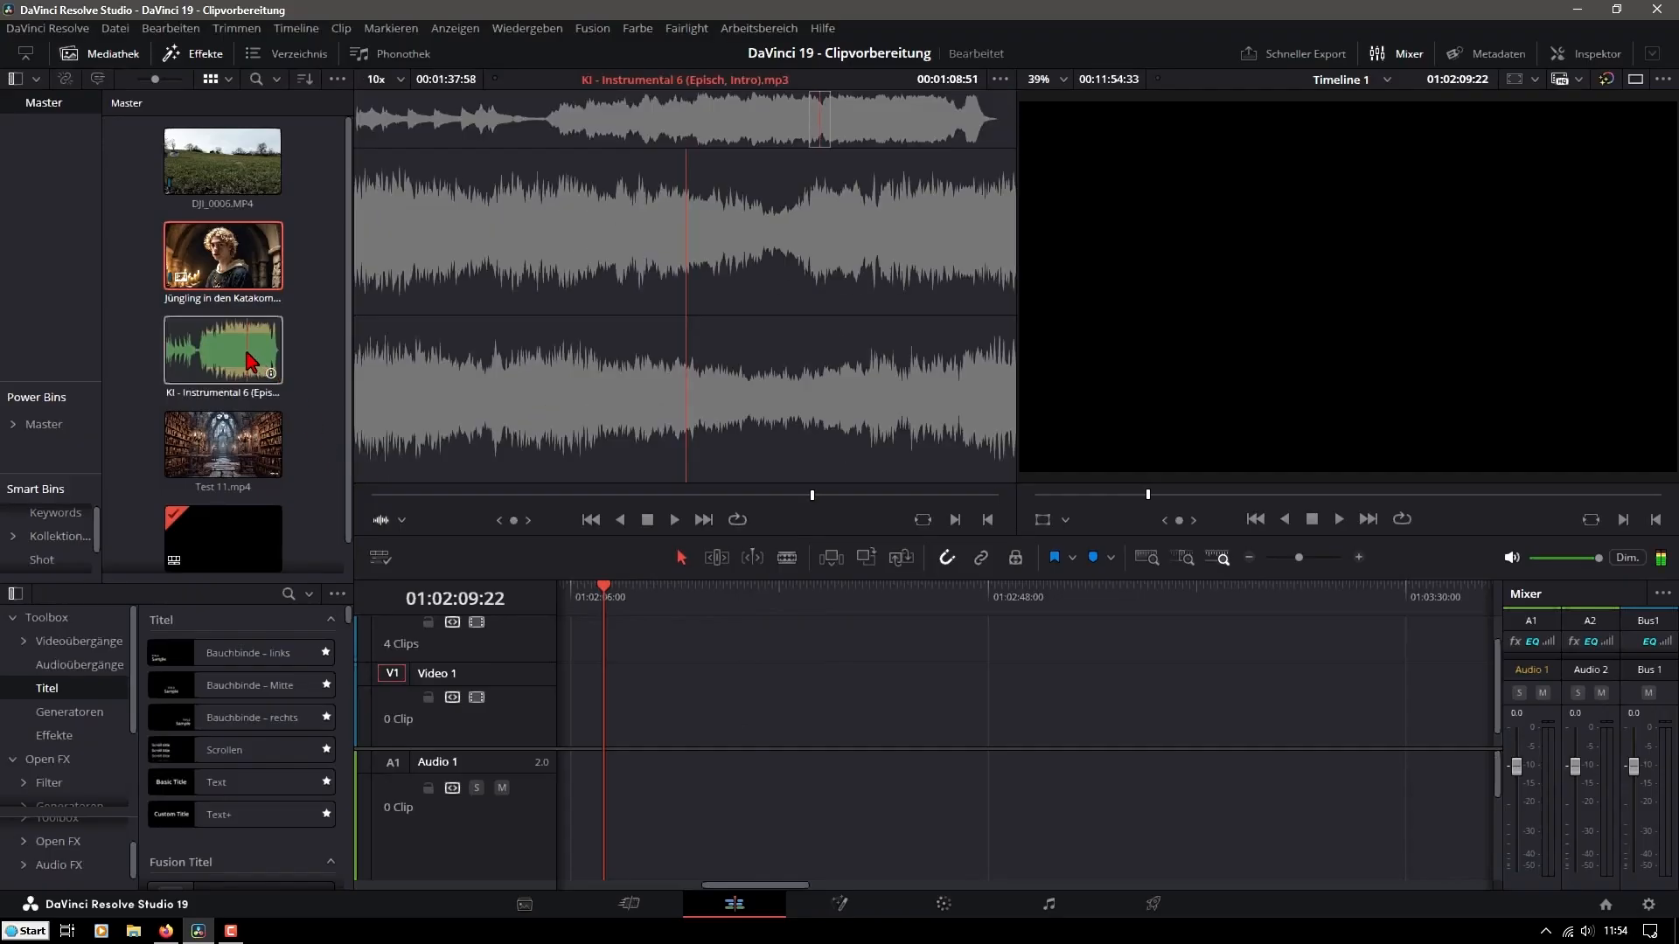
pyautogui.rightClick(247, 352)
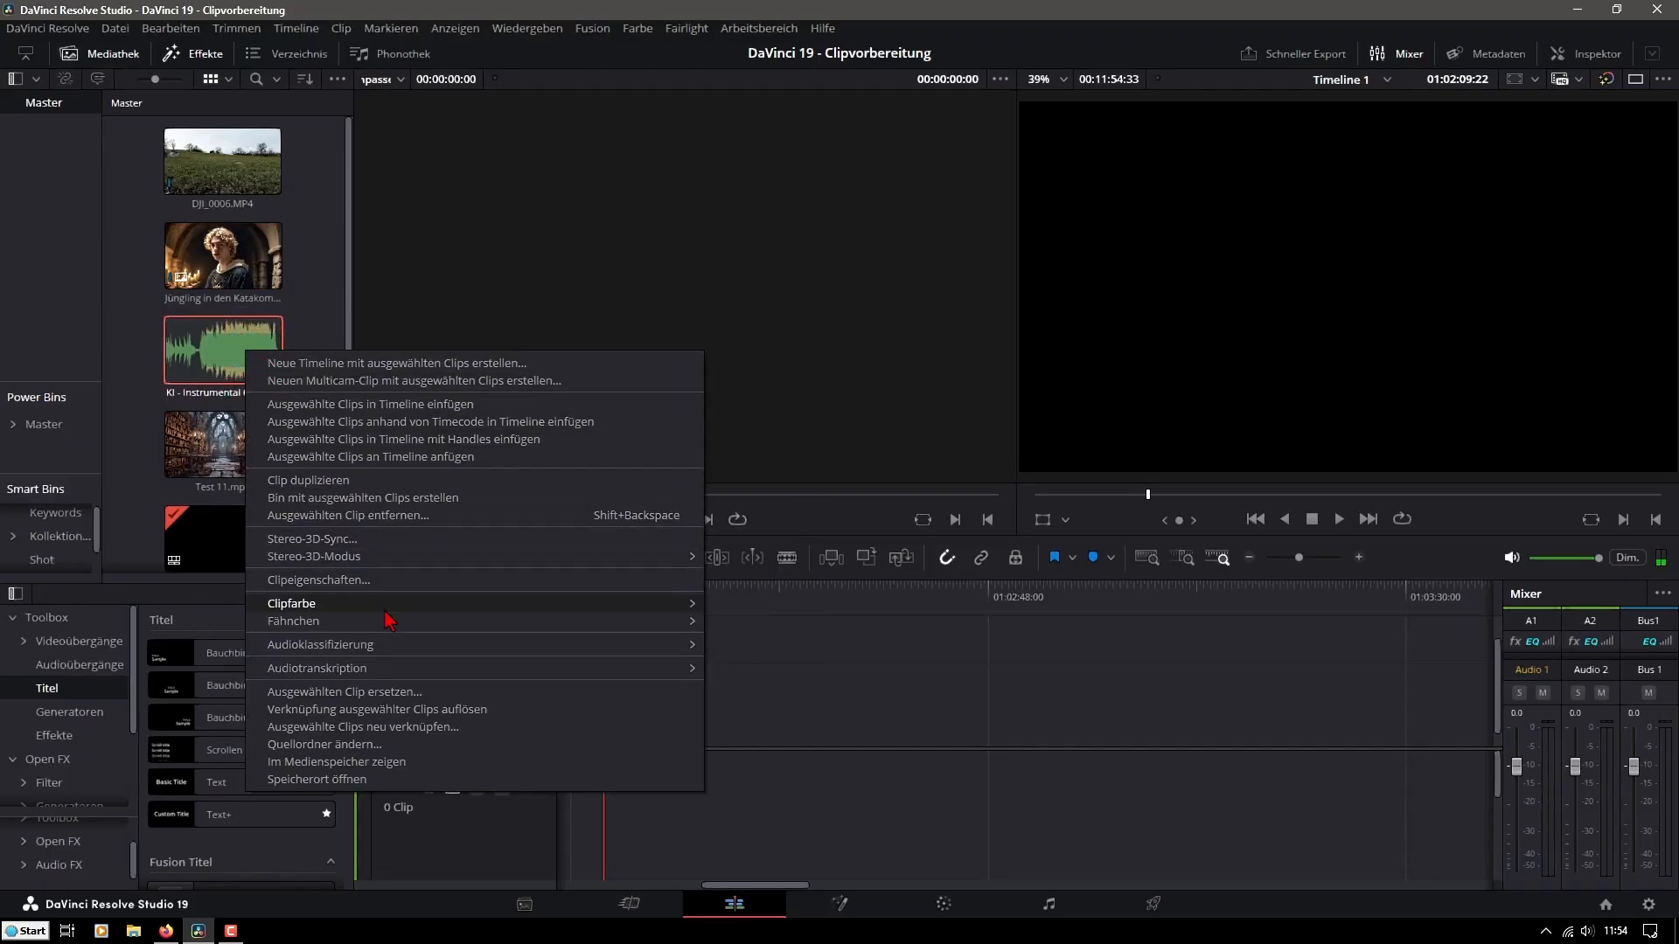
pyautogui.moveTo(389, 605)
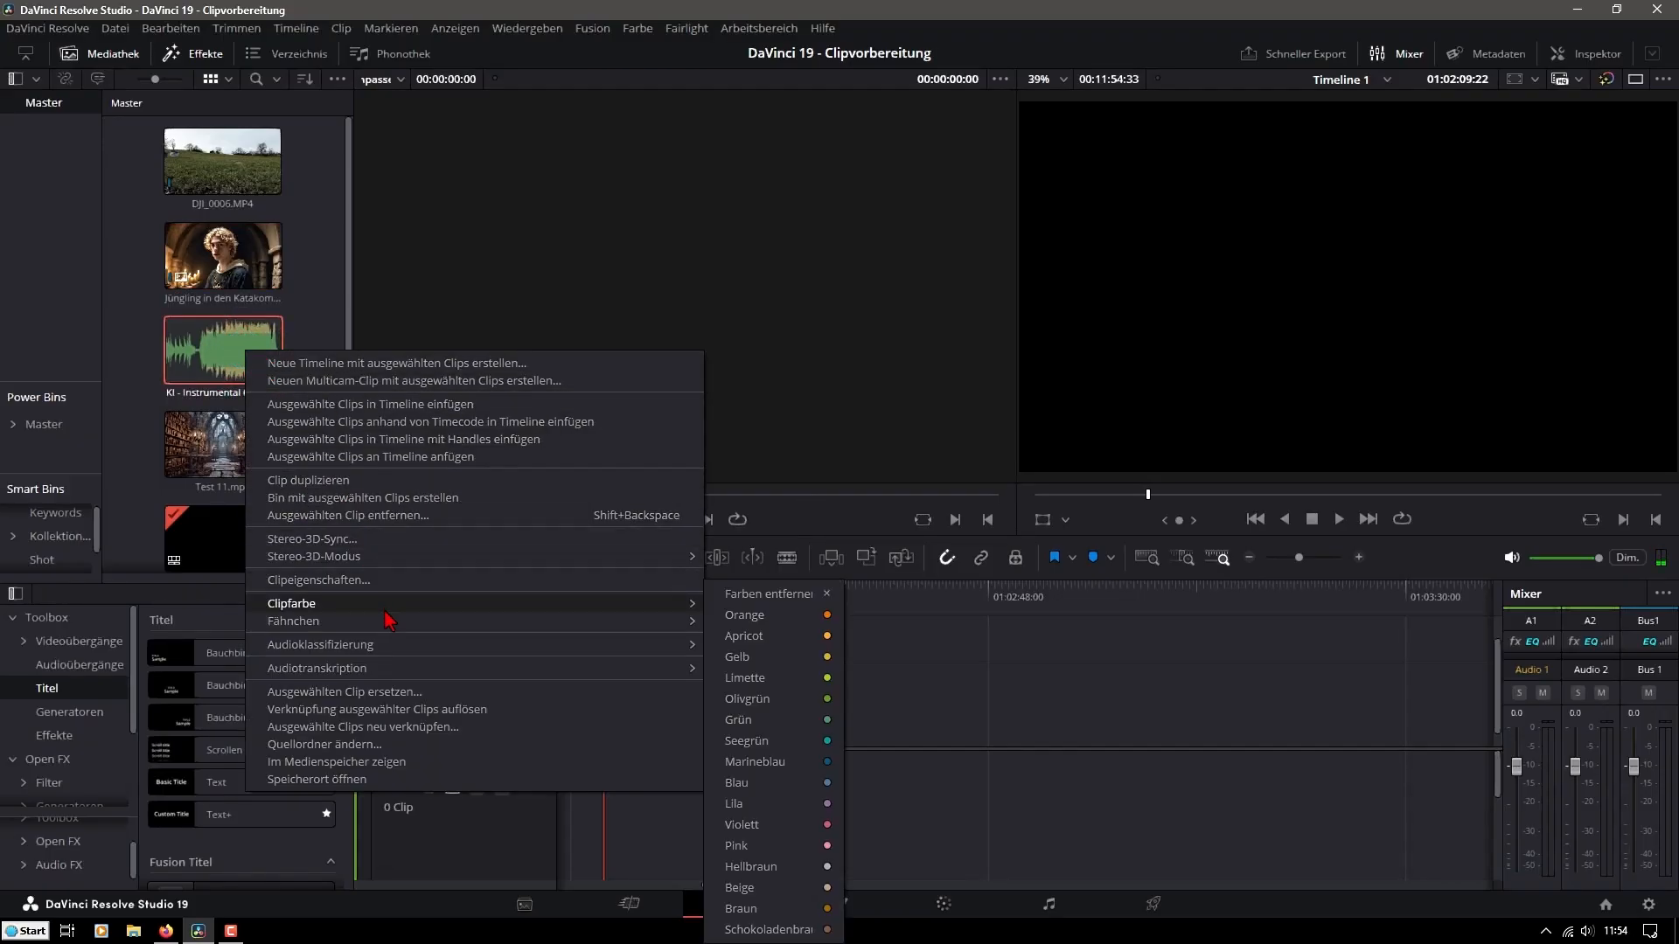
pyautogui.click(751, 700)
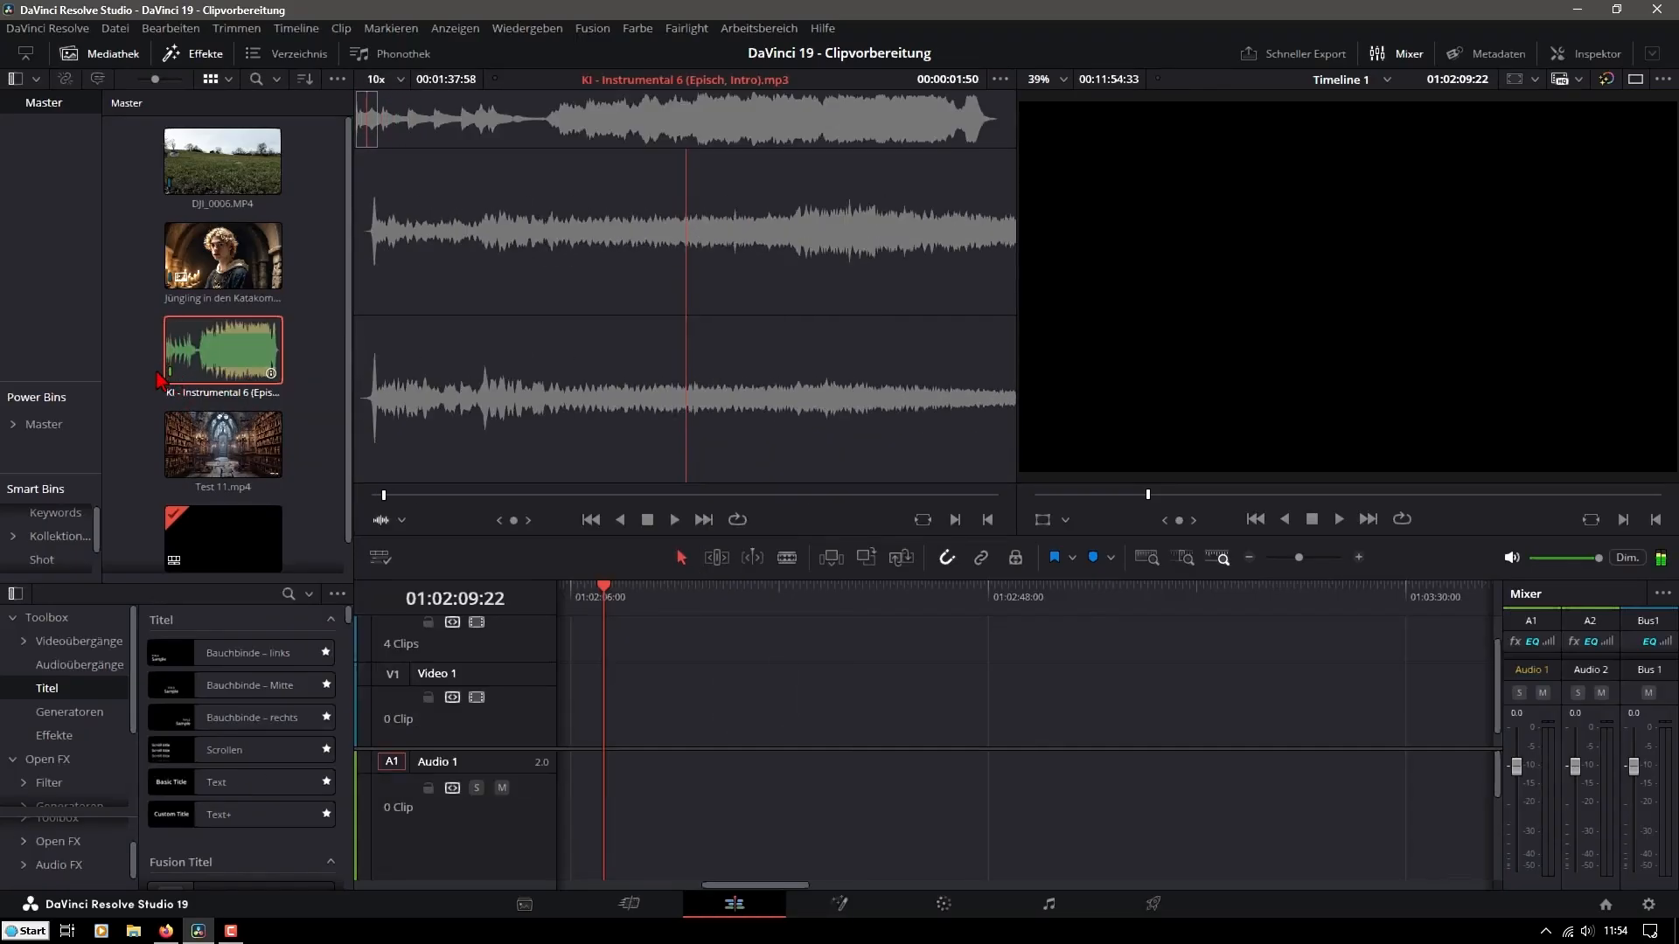
# Set the clip colour of Test 11.mp4 in the media pool to Marineblau
pyautogui.click(231, 446)
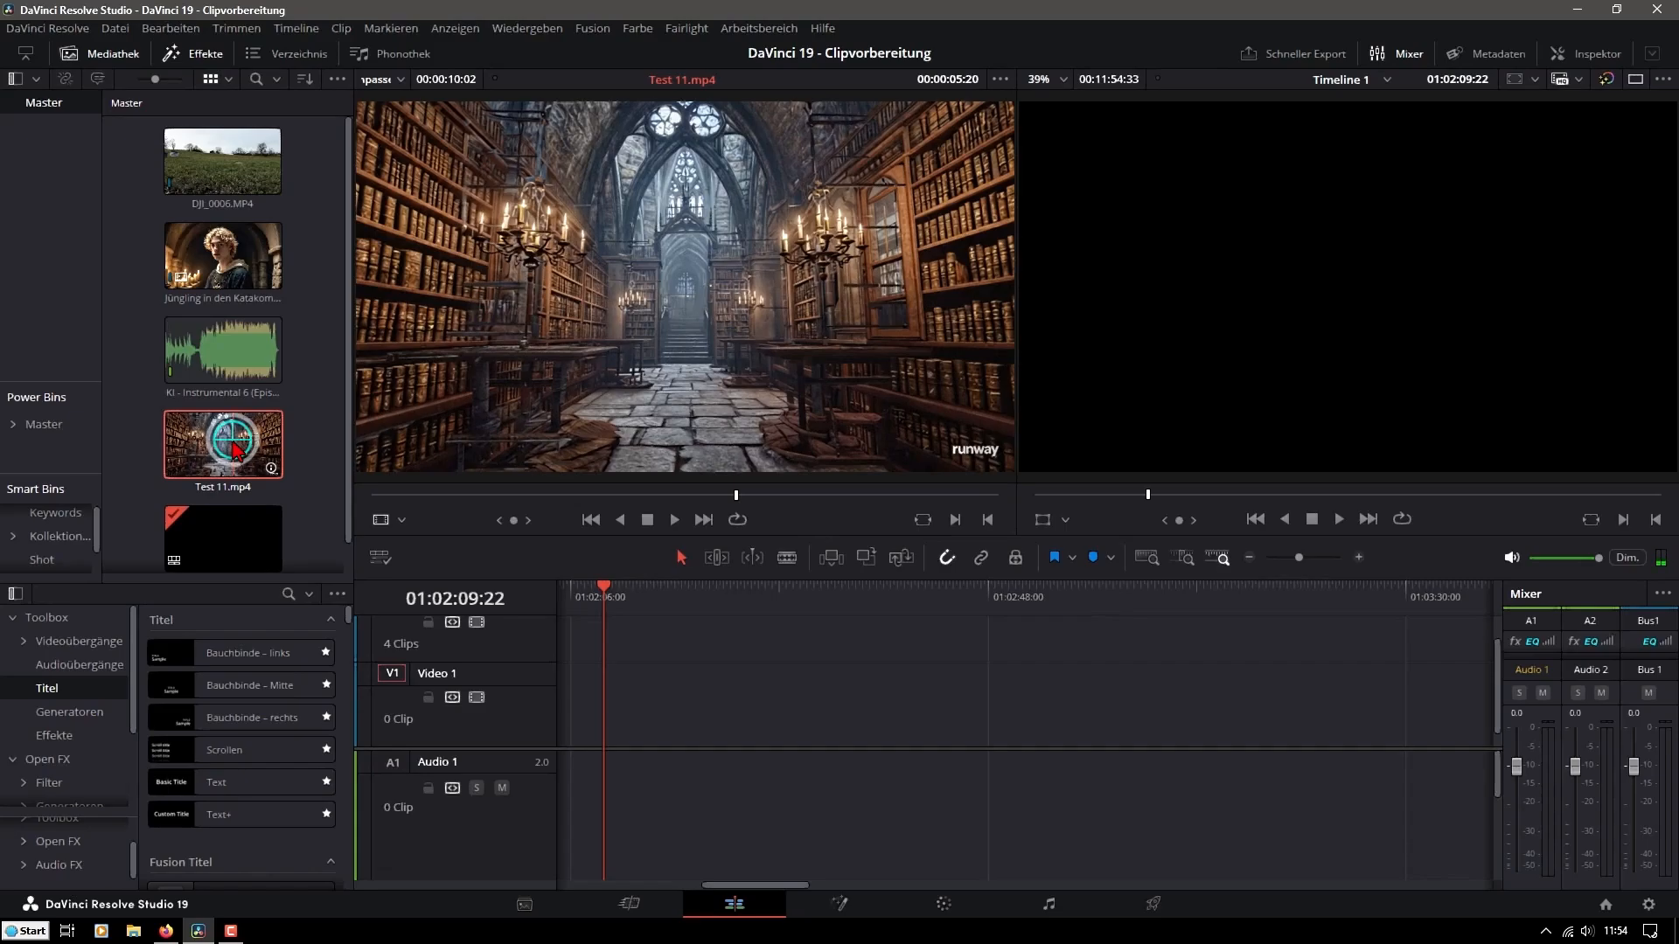
pyautogui.rightClick(236, 450)
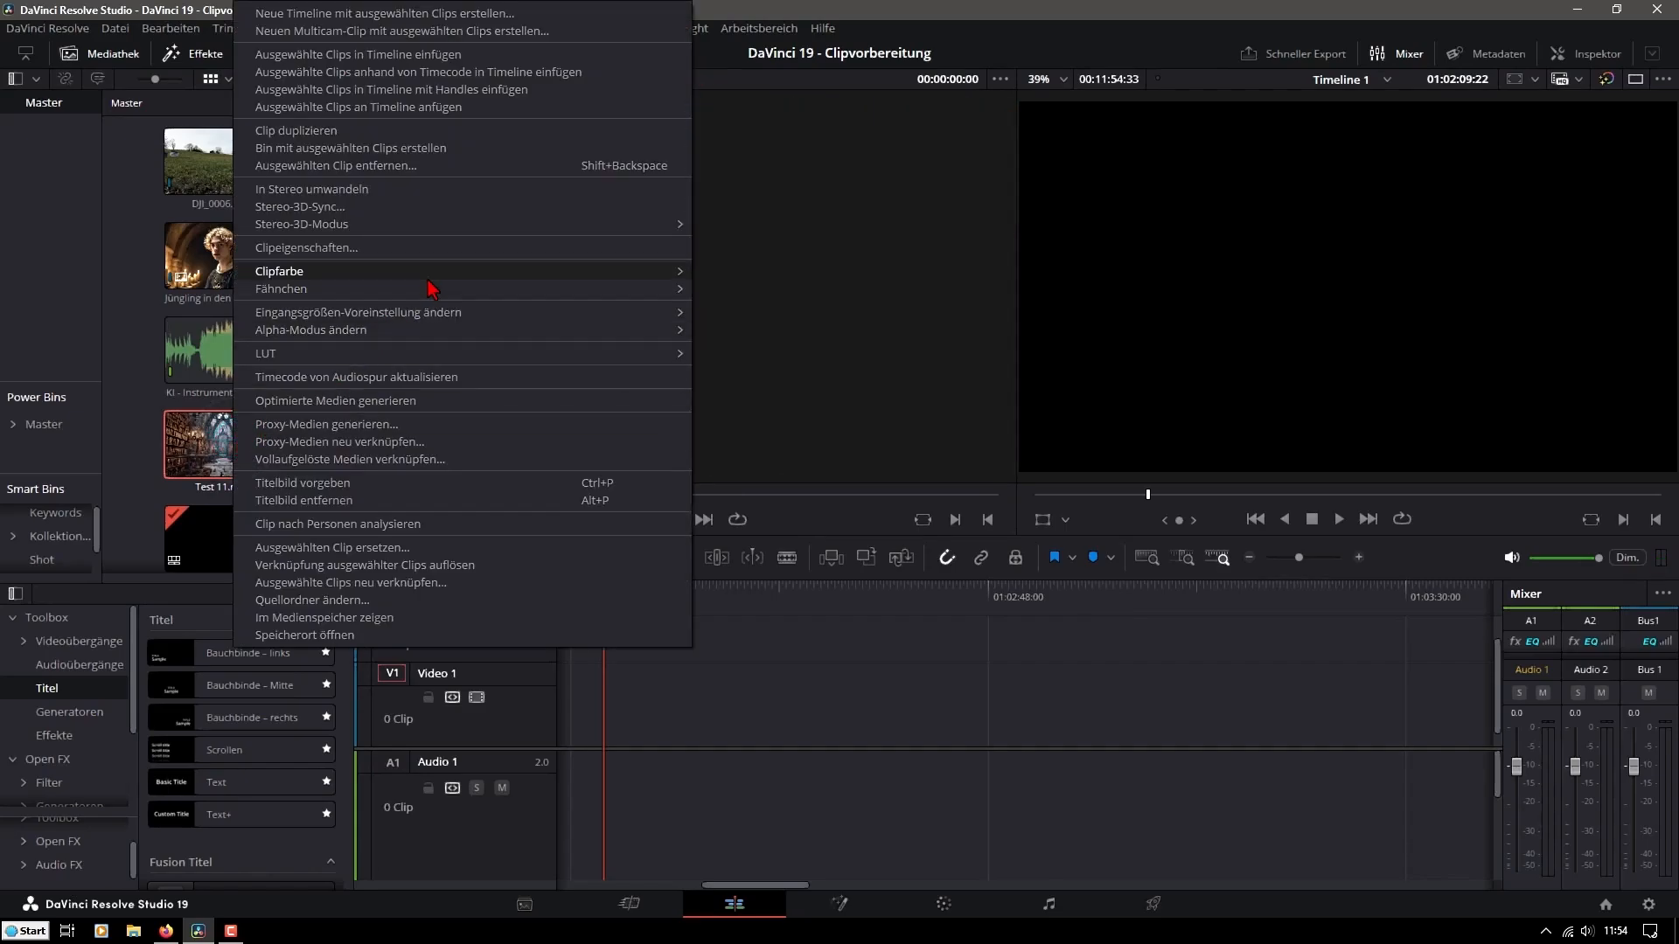
pyautogui.moveTo(430, 278)
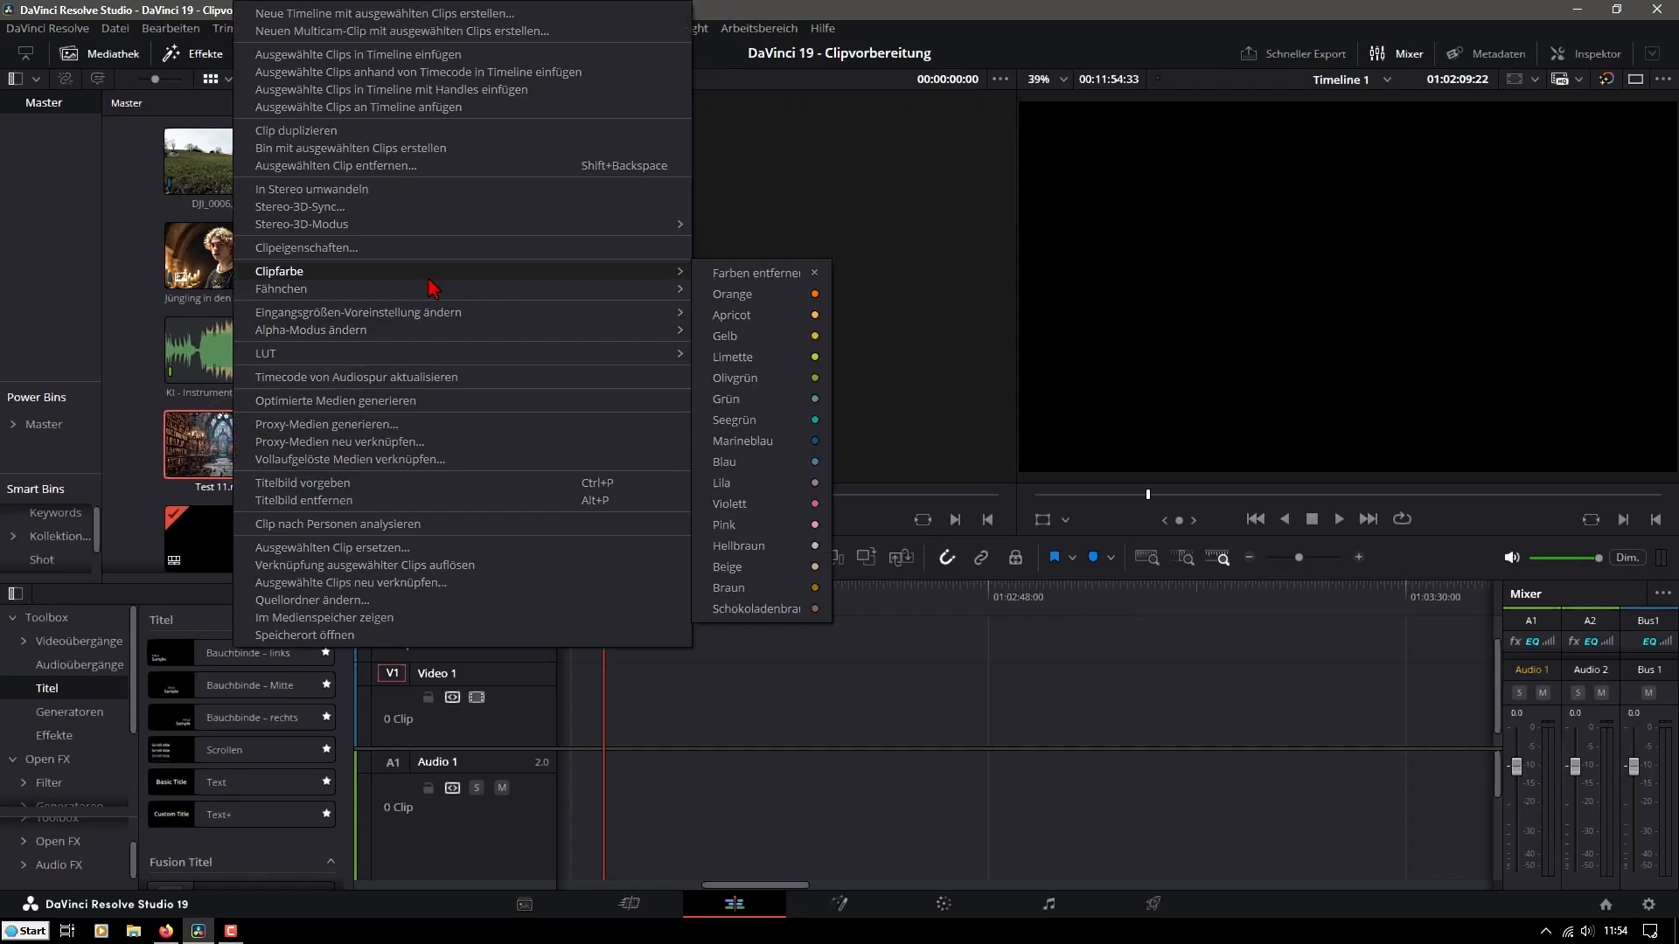
pyautogui.click(741, 443)
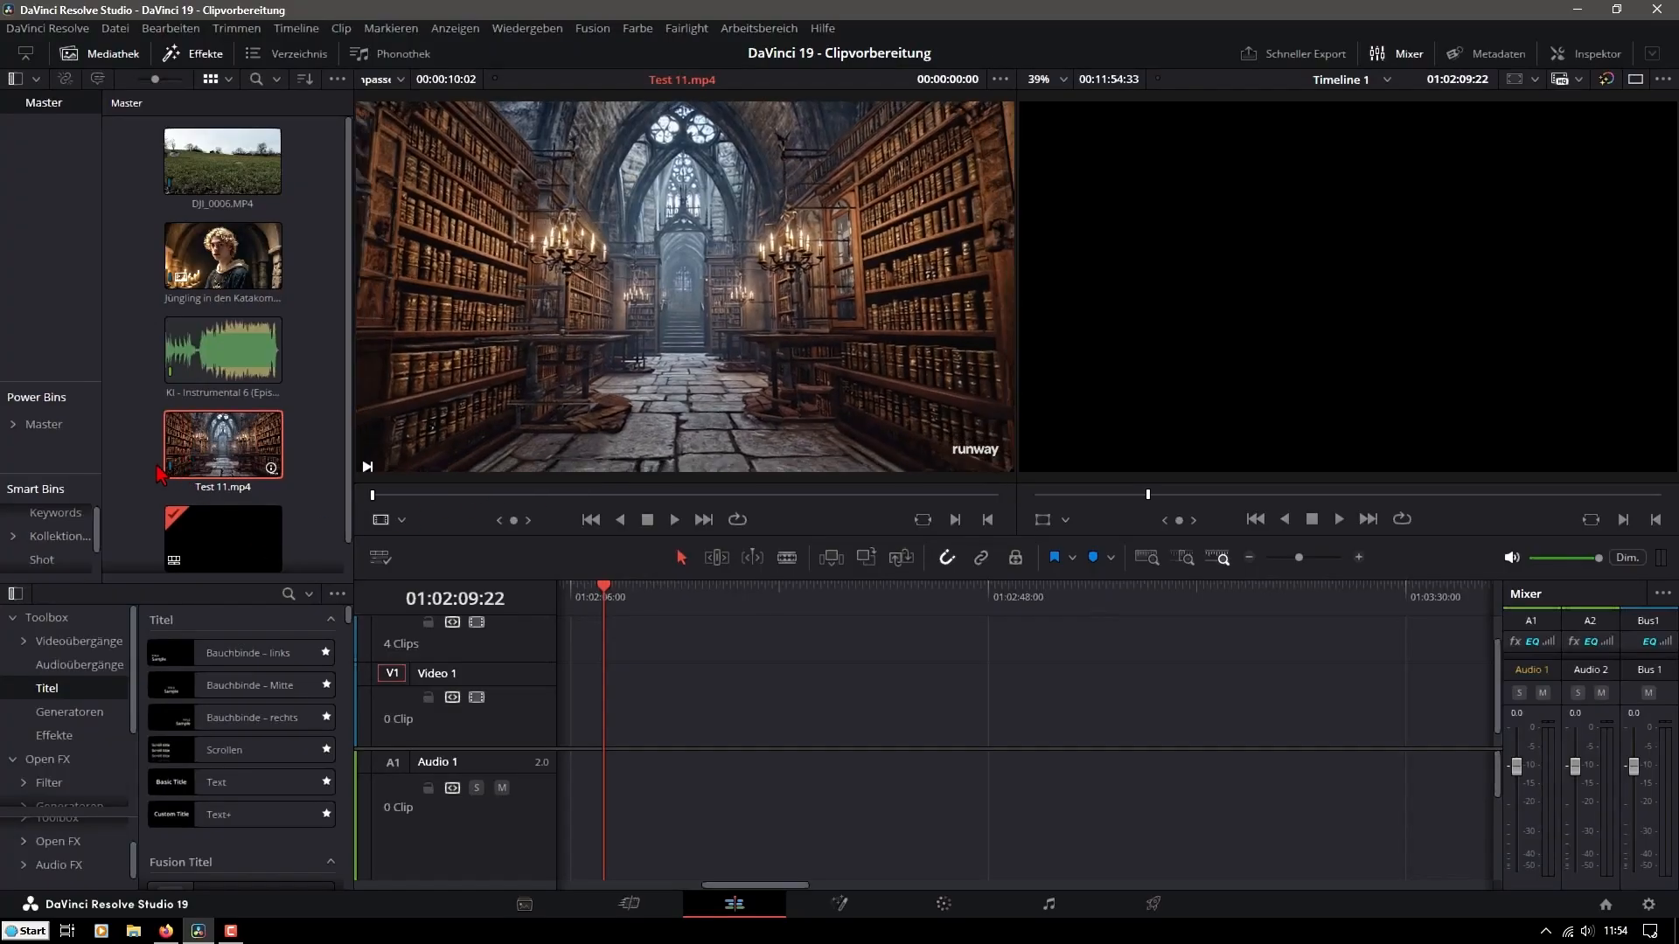
pyautogui.click(307, 287)
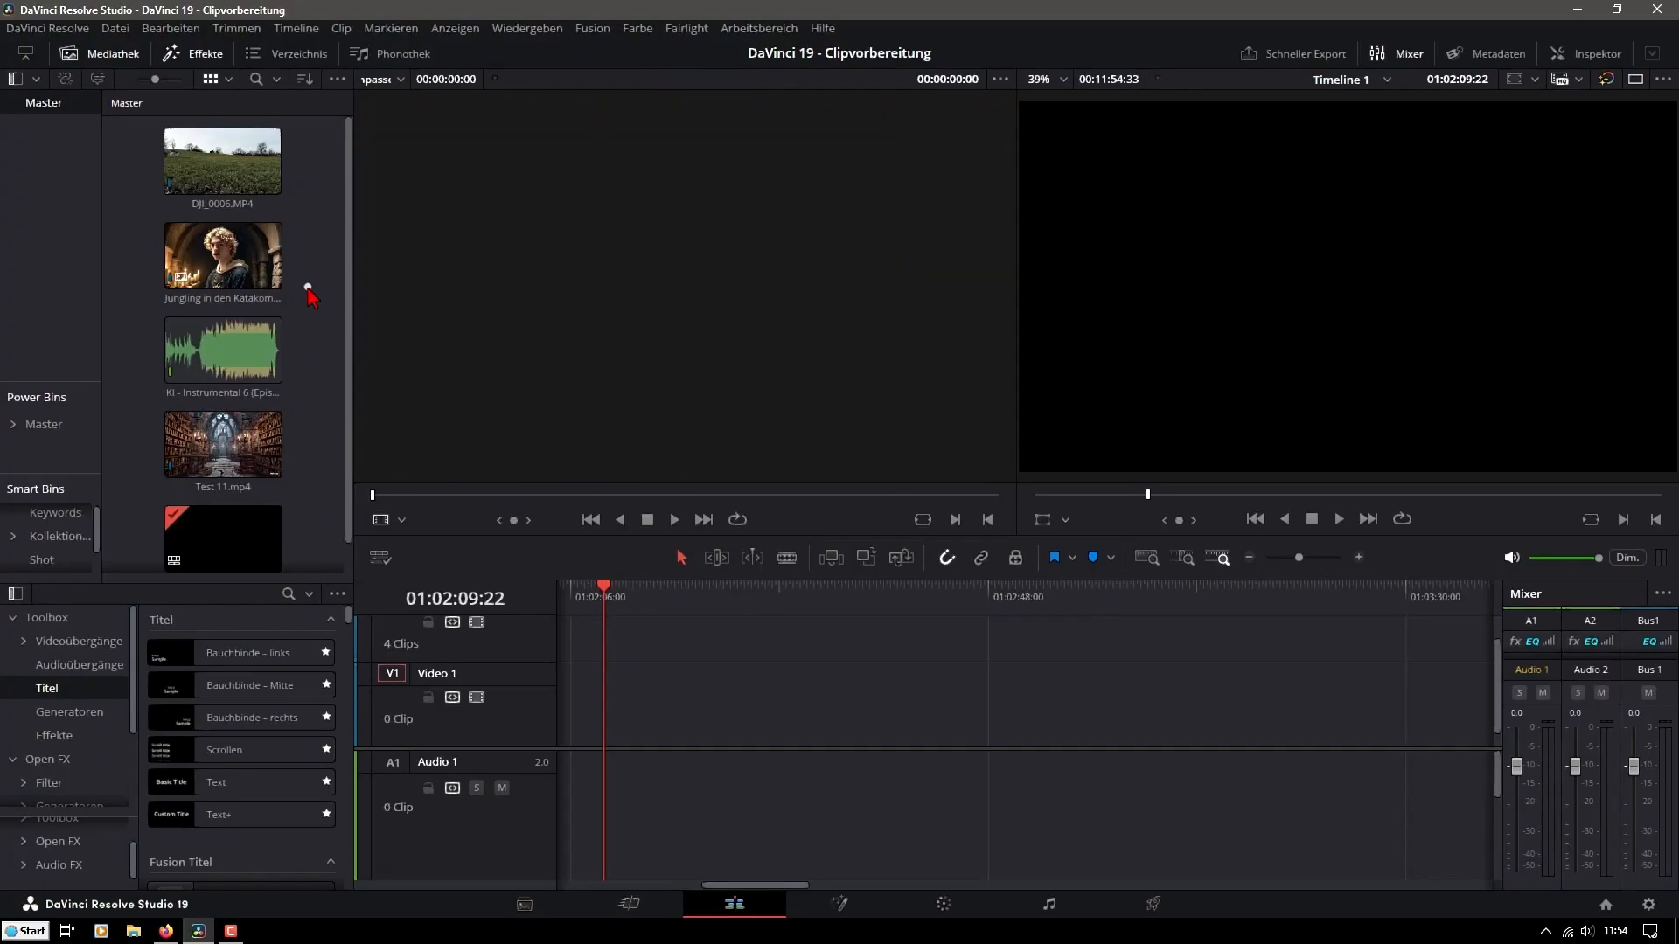
# Generate optimised media for DJI_0006.MP4, the Jüngling in den Katakomben image and Test 11.mp4 together
pyautogui.click(238, 172)
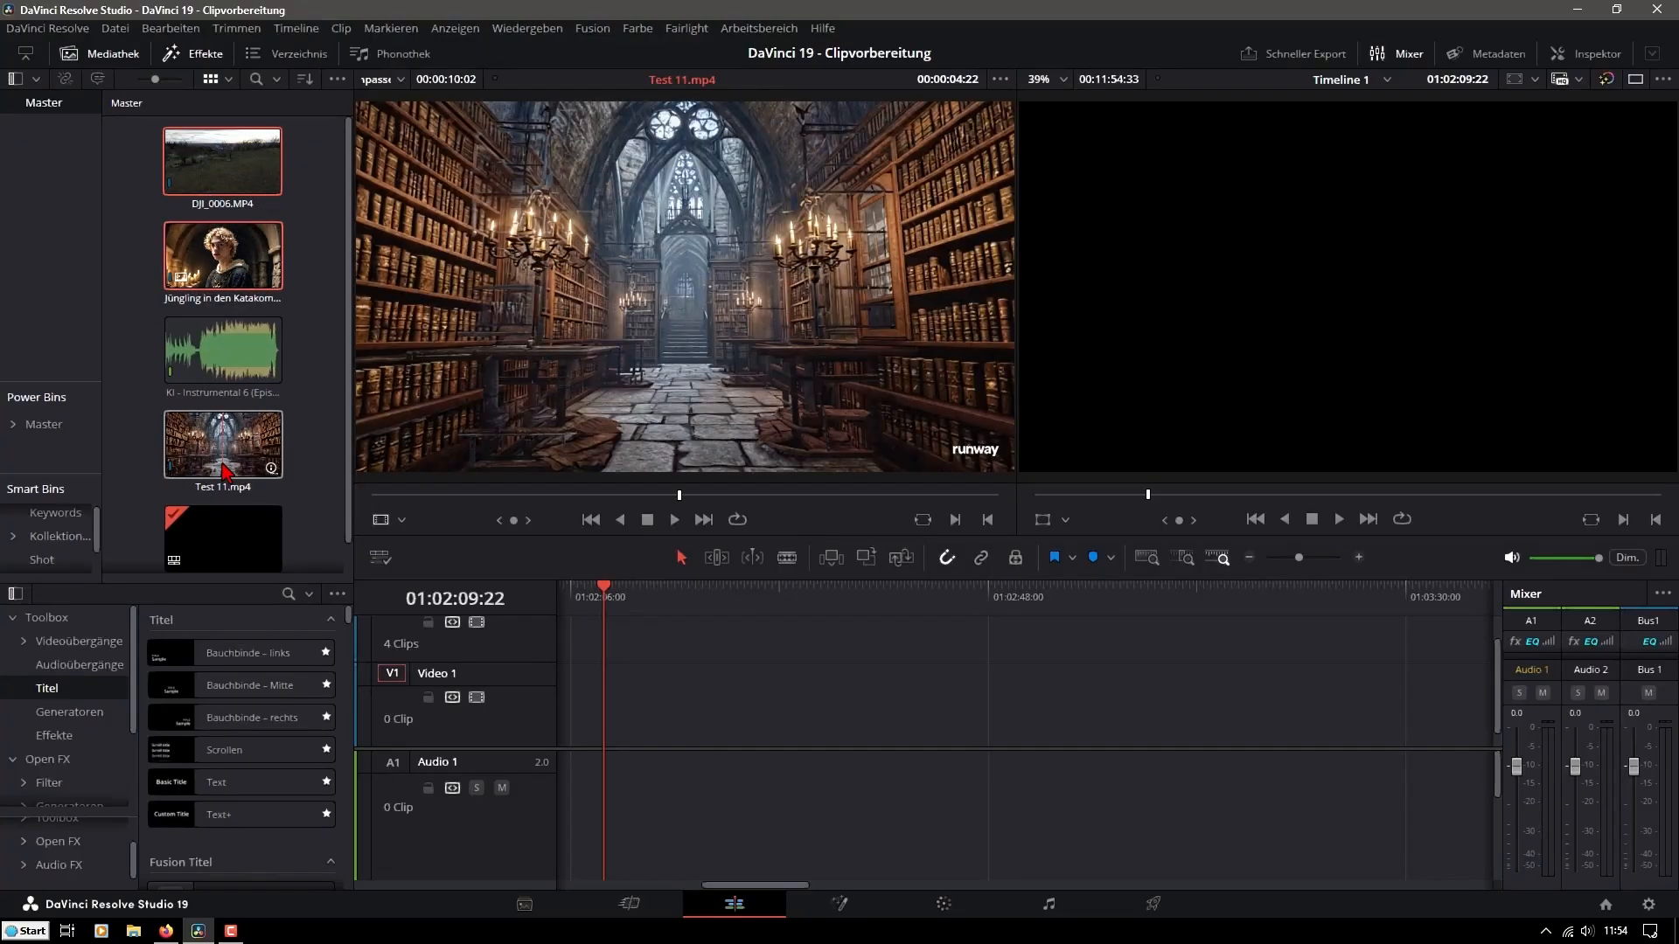
pyautogui.click(225, 470)
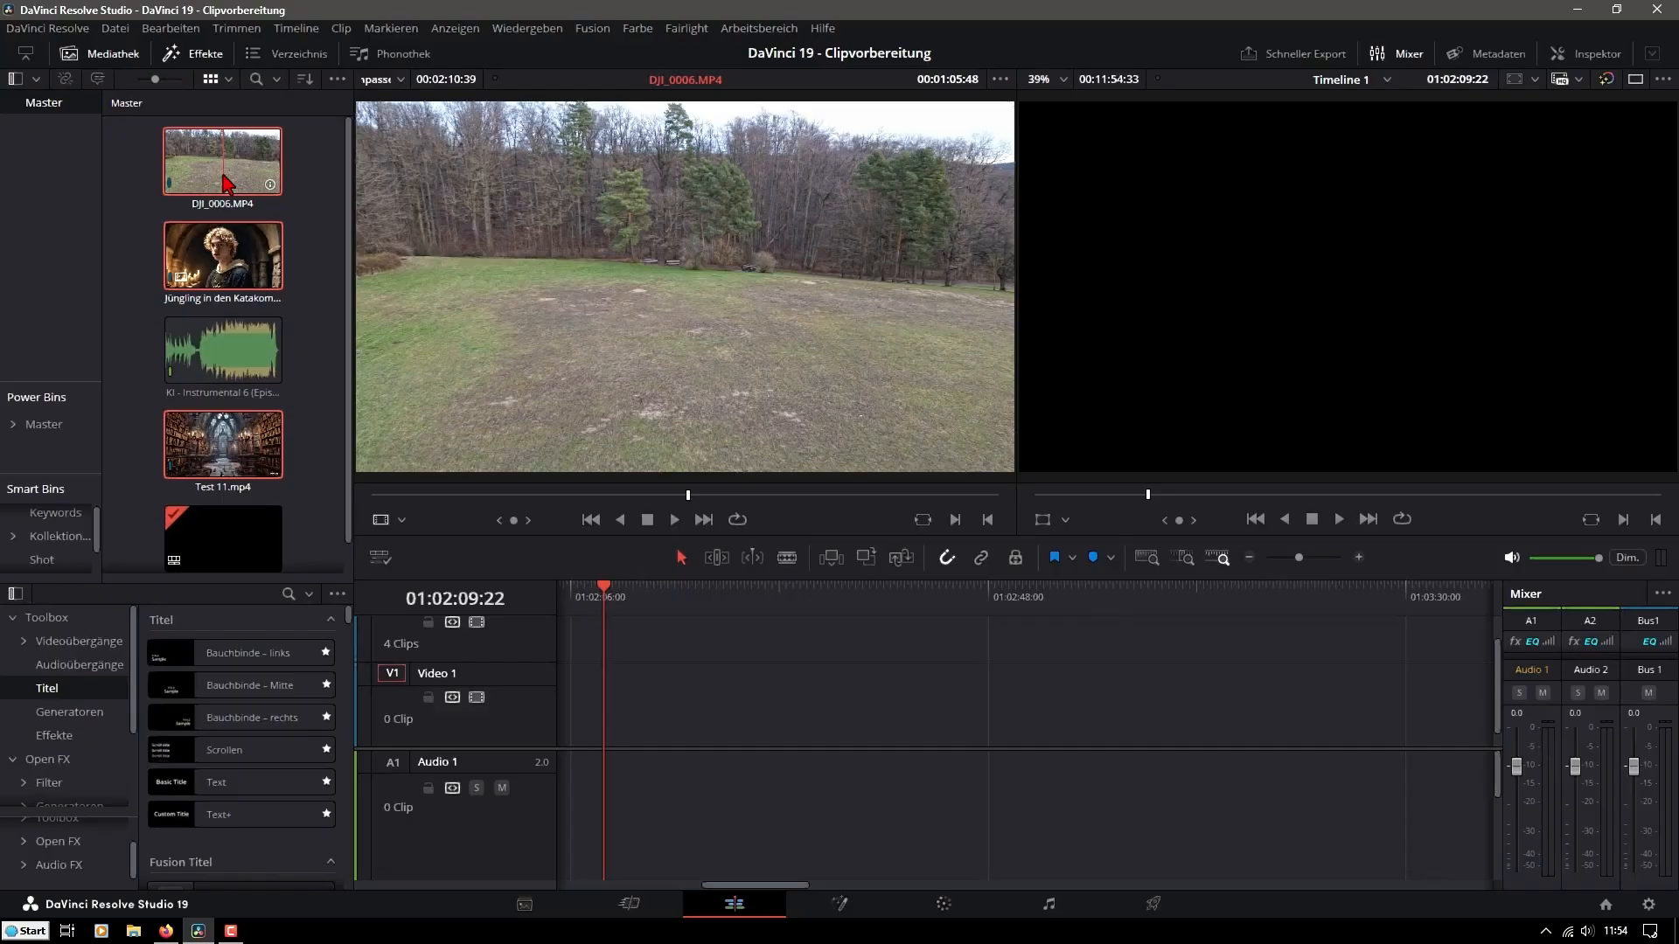
pyautogui.rightClick(226, 182)
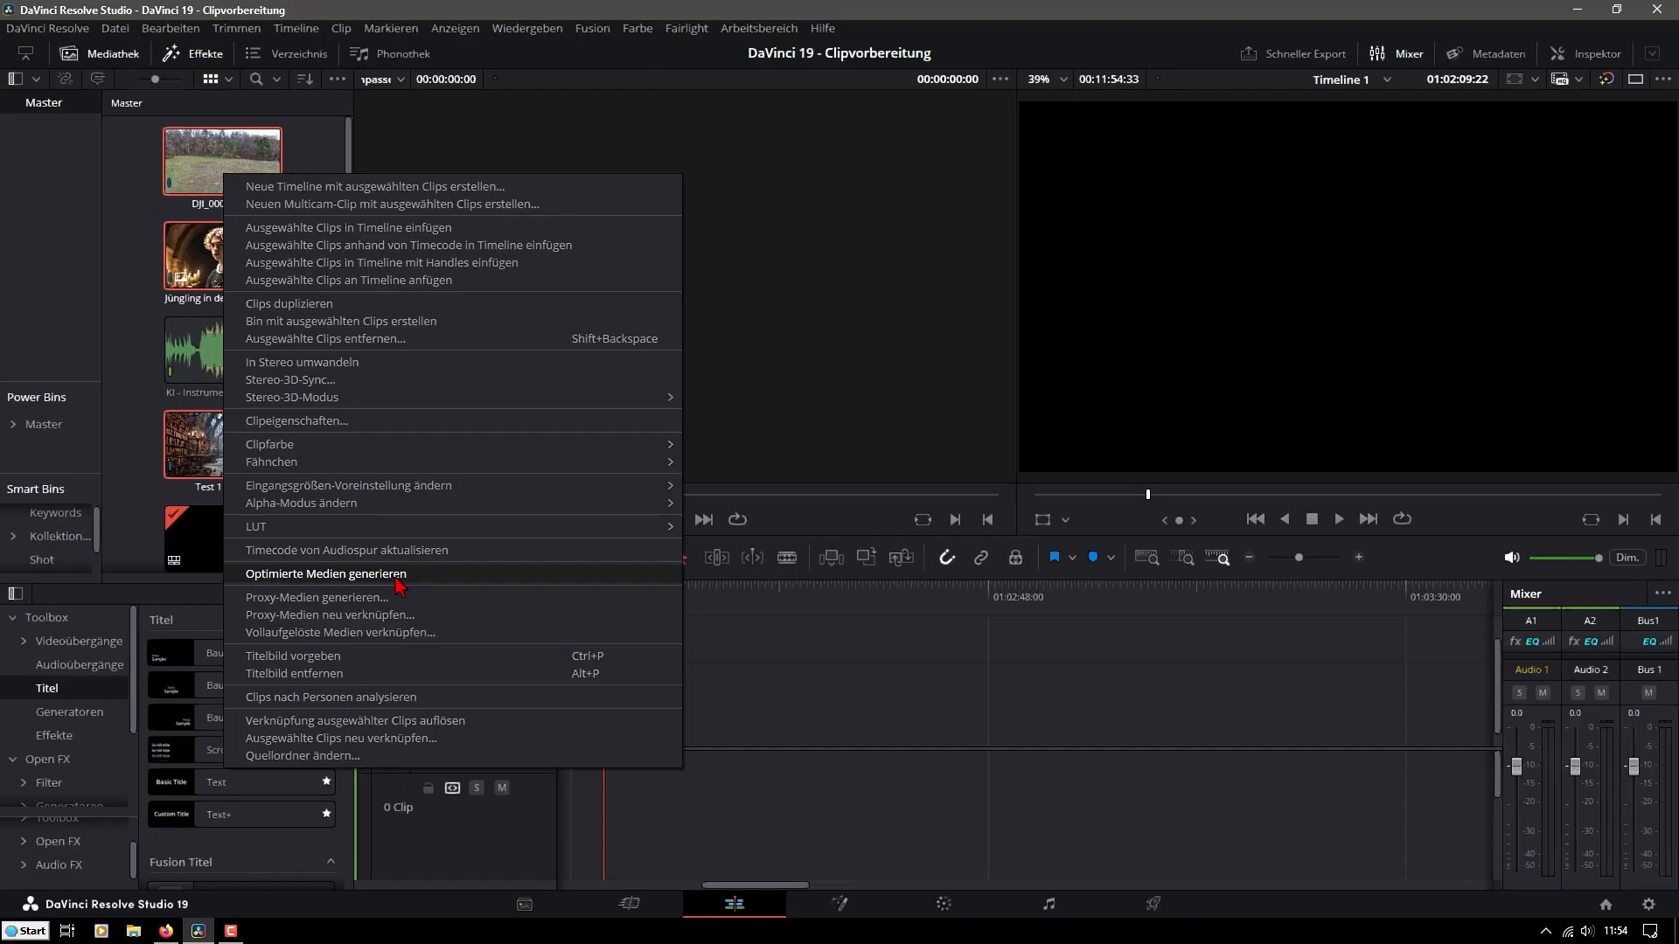
pyautogui.click(338, 575)
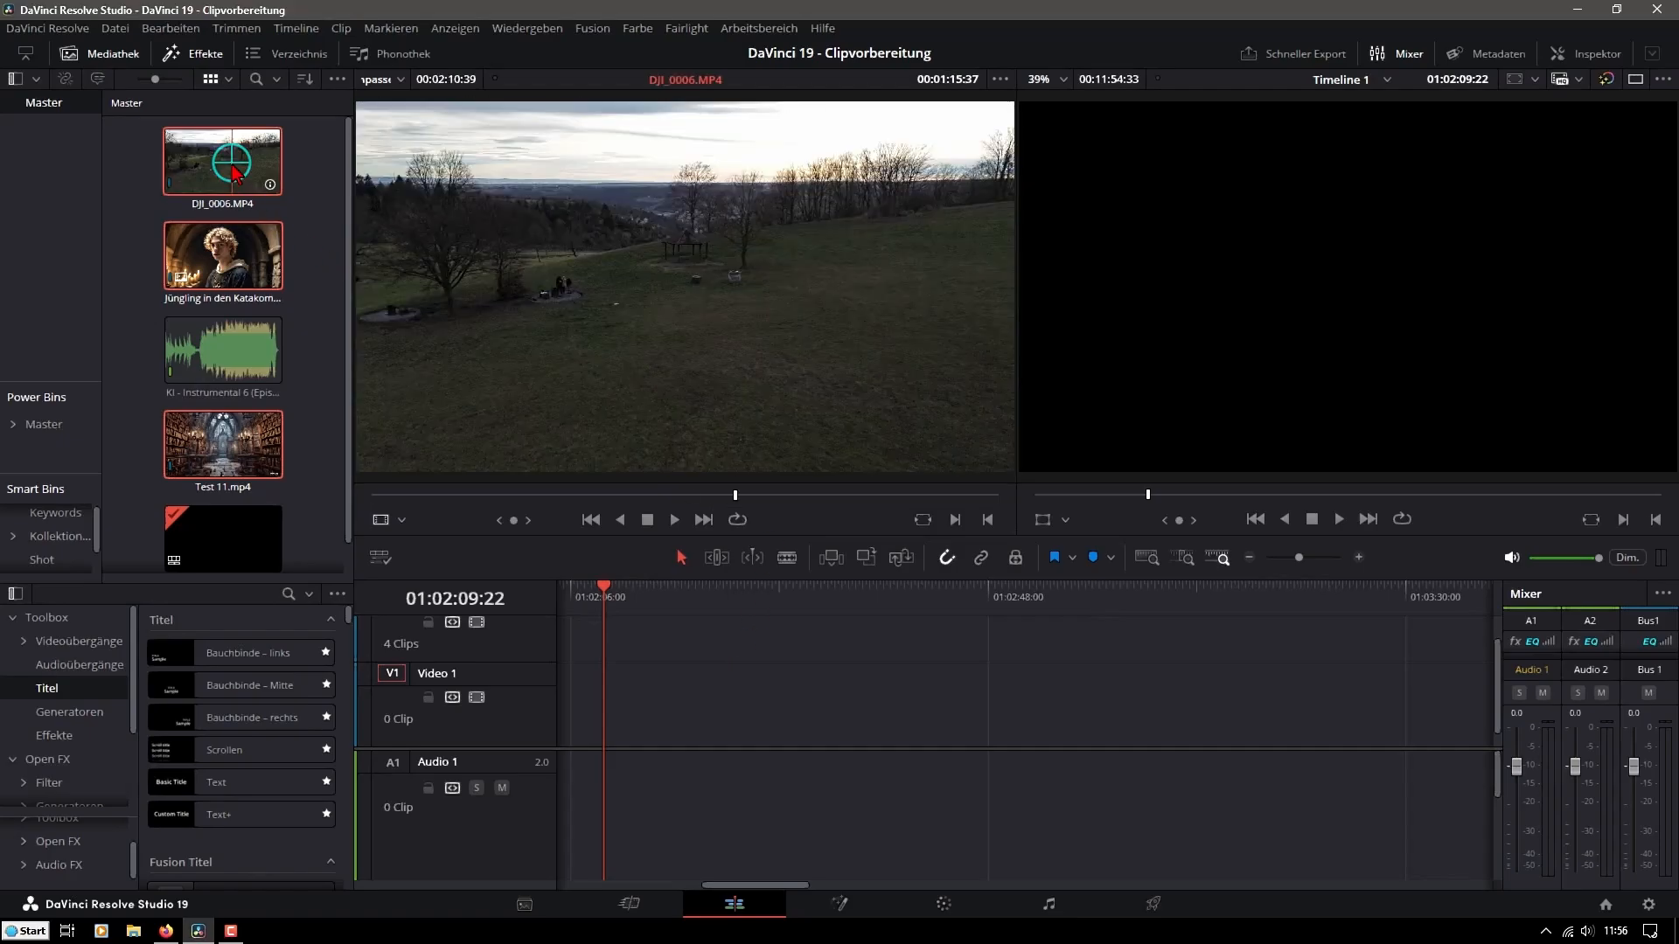
# Generate proxy media for the three selected video and image clips, and clear the selection
pyautogui.rightClick(233, 166)
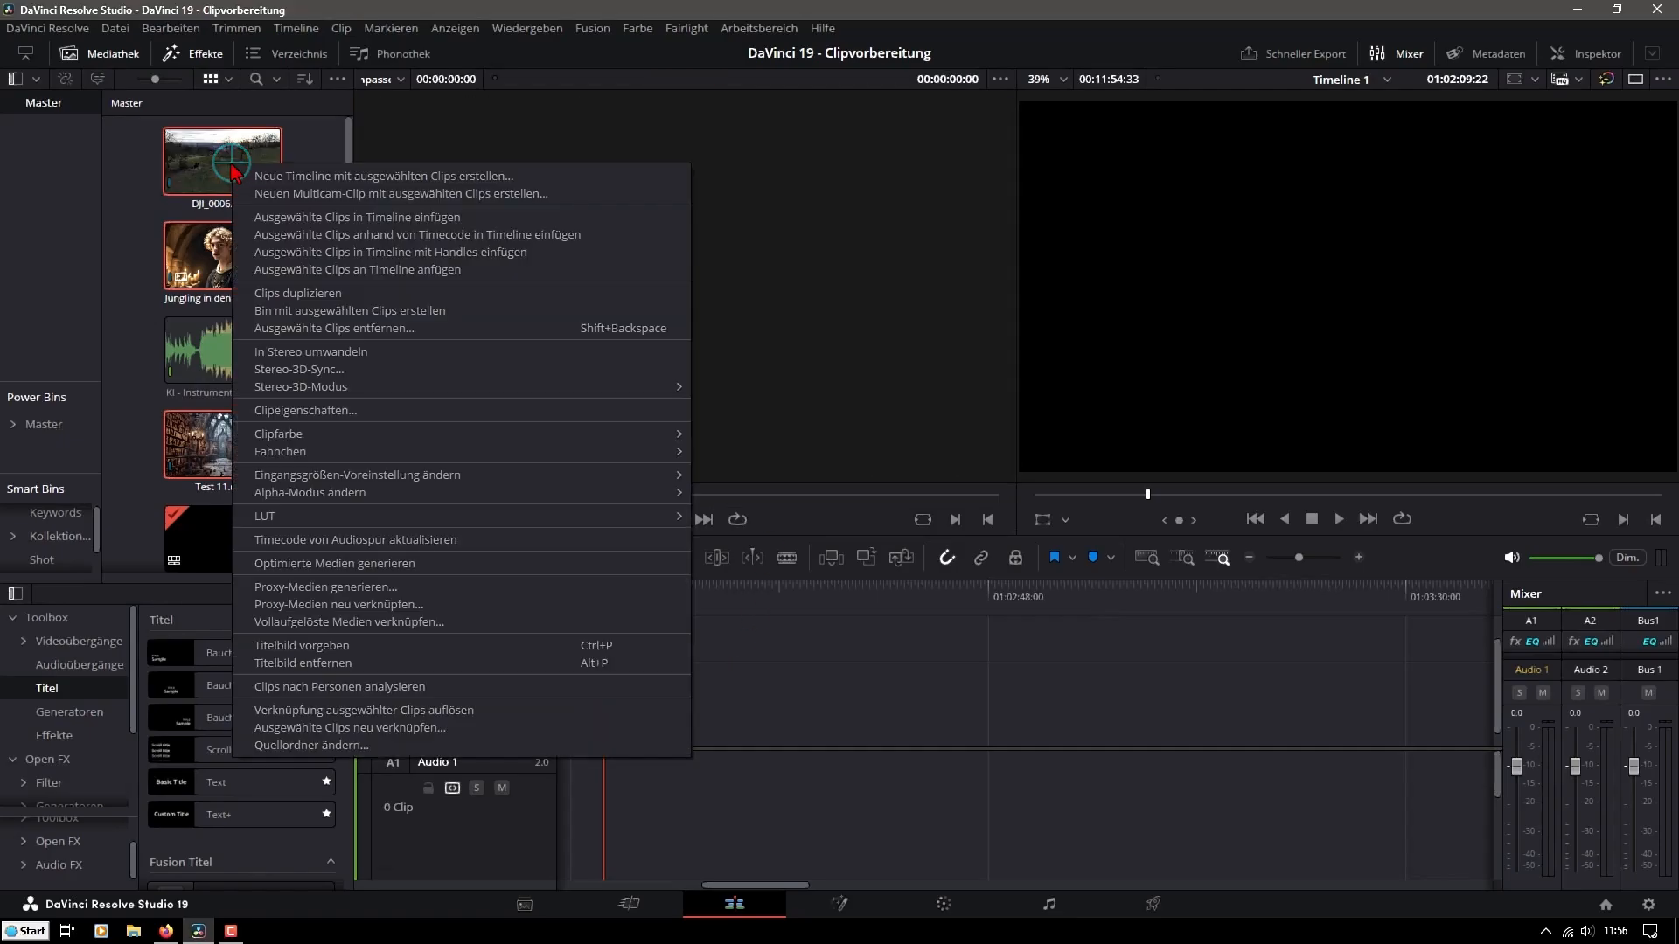
pyautogui.click(359, 592)
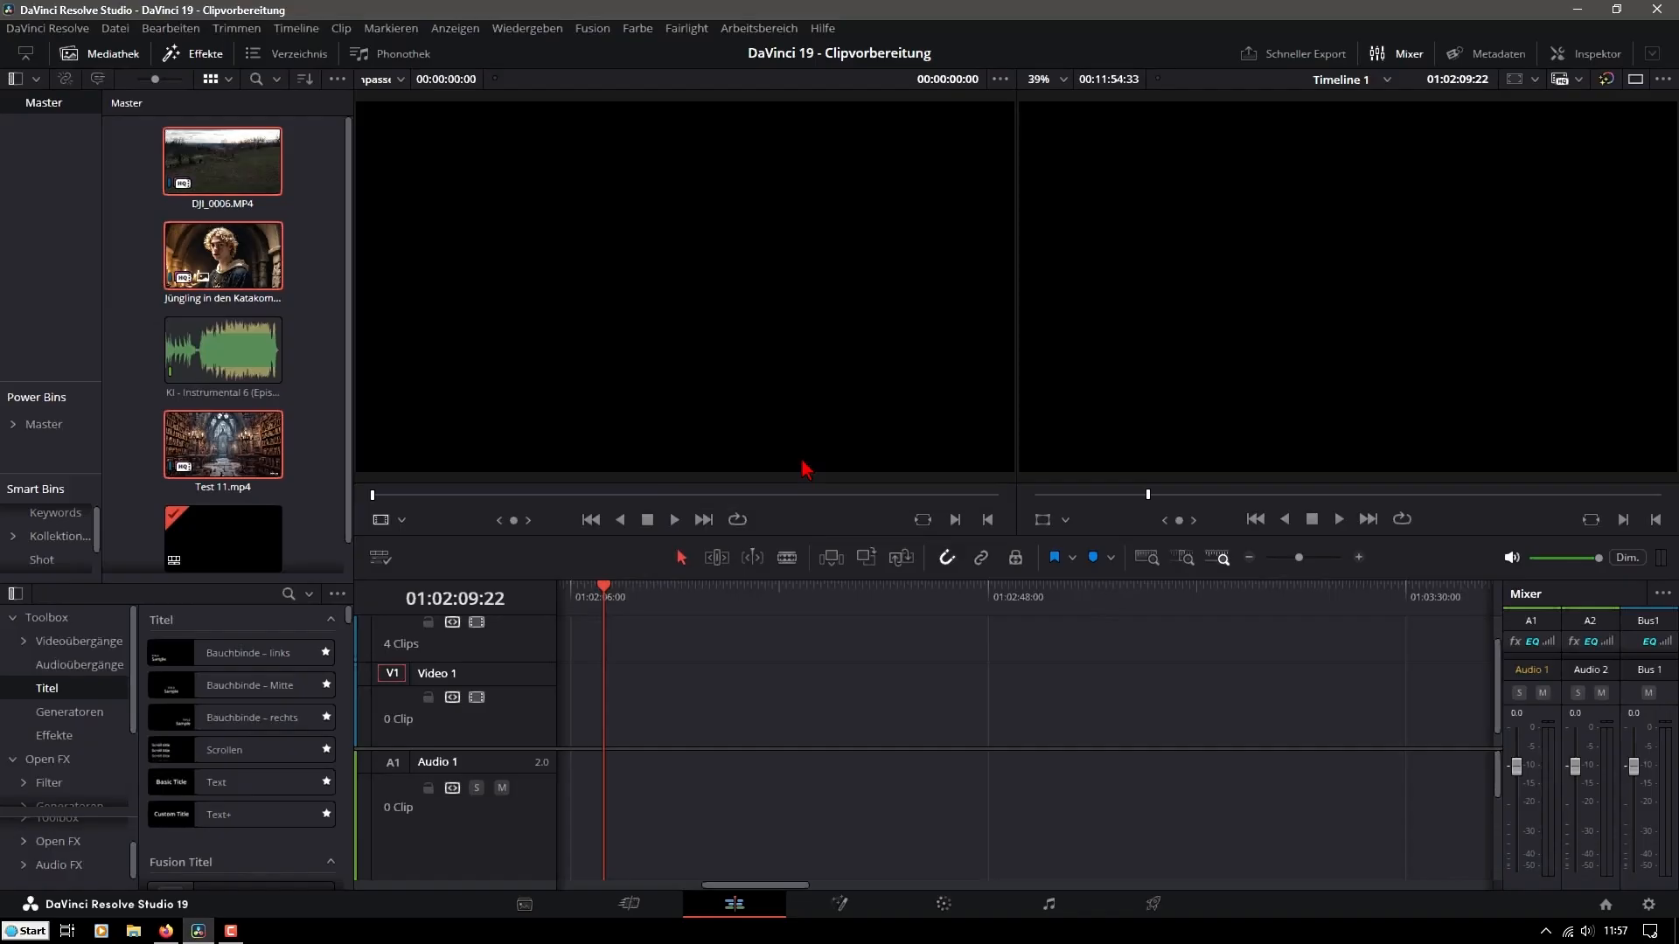
pyautogui.click(317, 332)
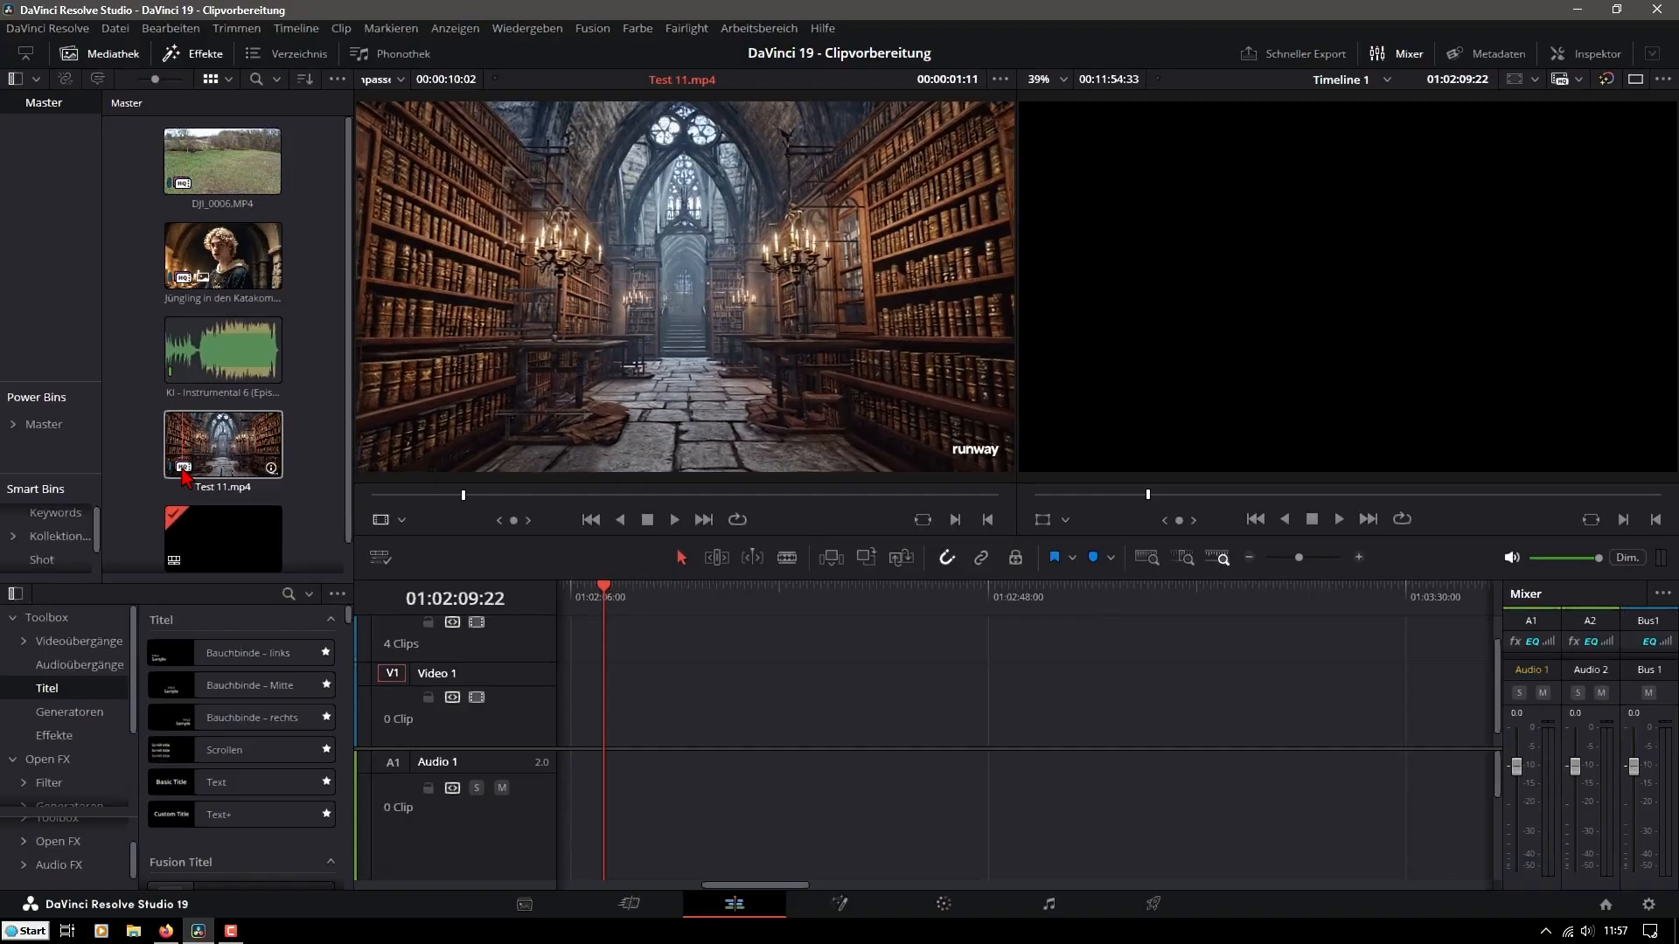
pyautogui.click(321, 187)
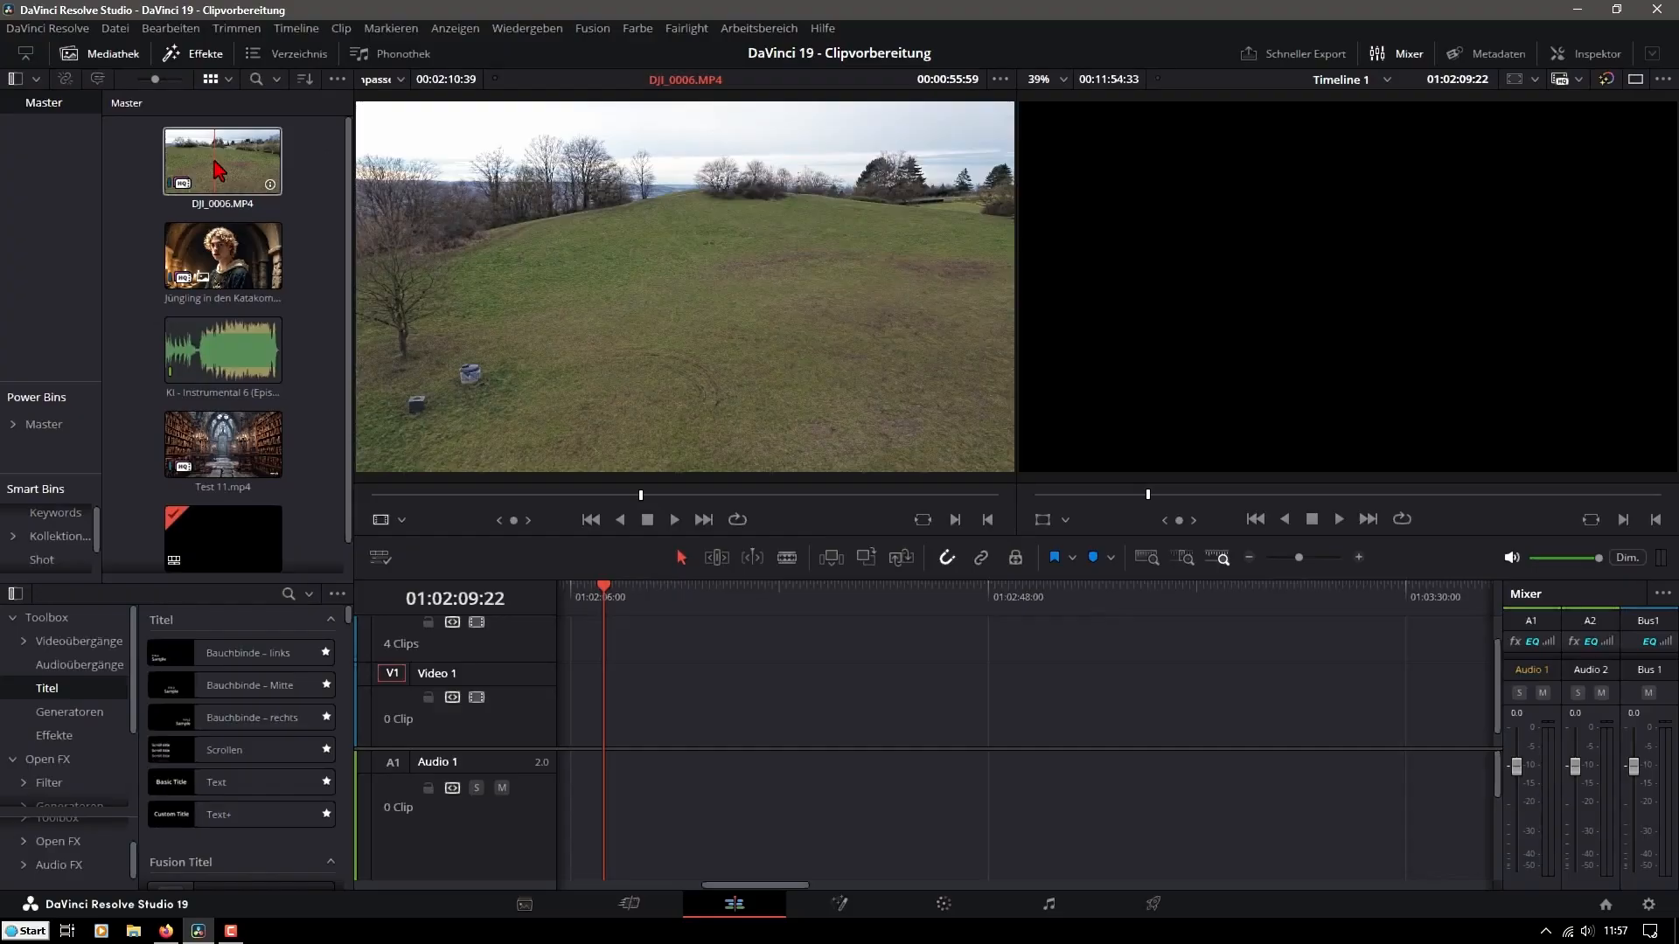
# Set a poster frame (Titelbild vorgeben) for DJI_0006.MP4 and for Test 11.mp4 in the media pool
pyautogui.rightClick(215, 163)
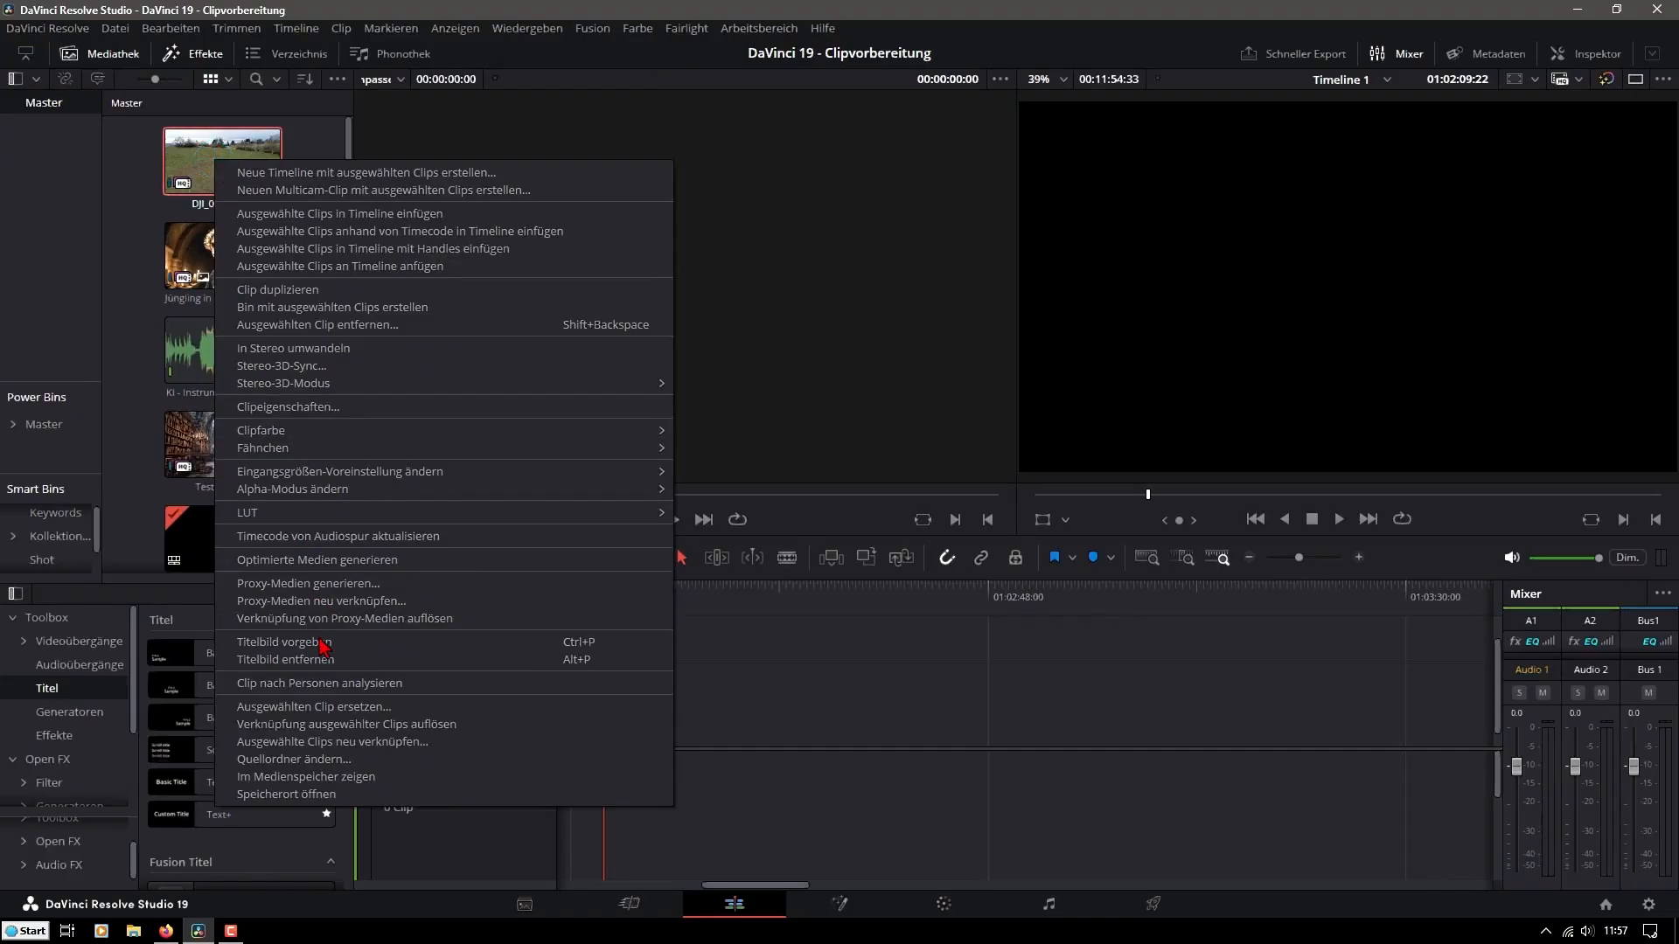
pyautogui.click(265, 645)
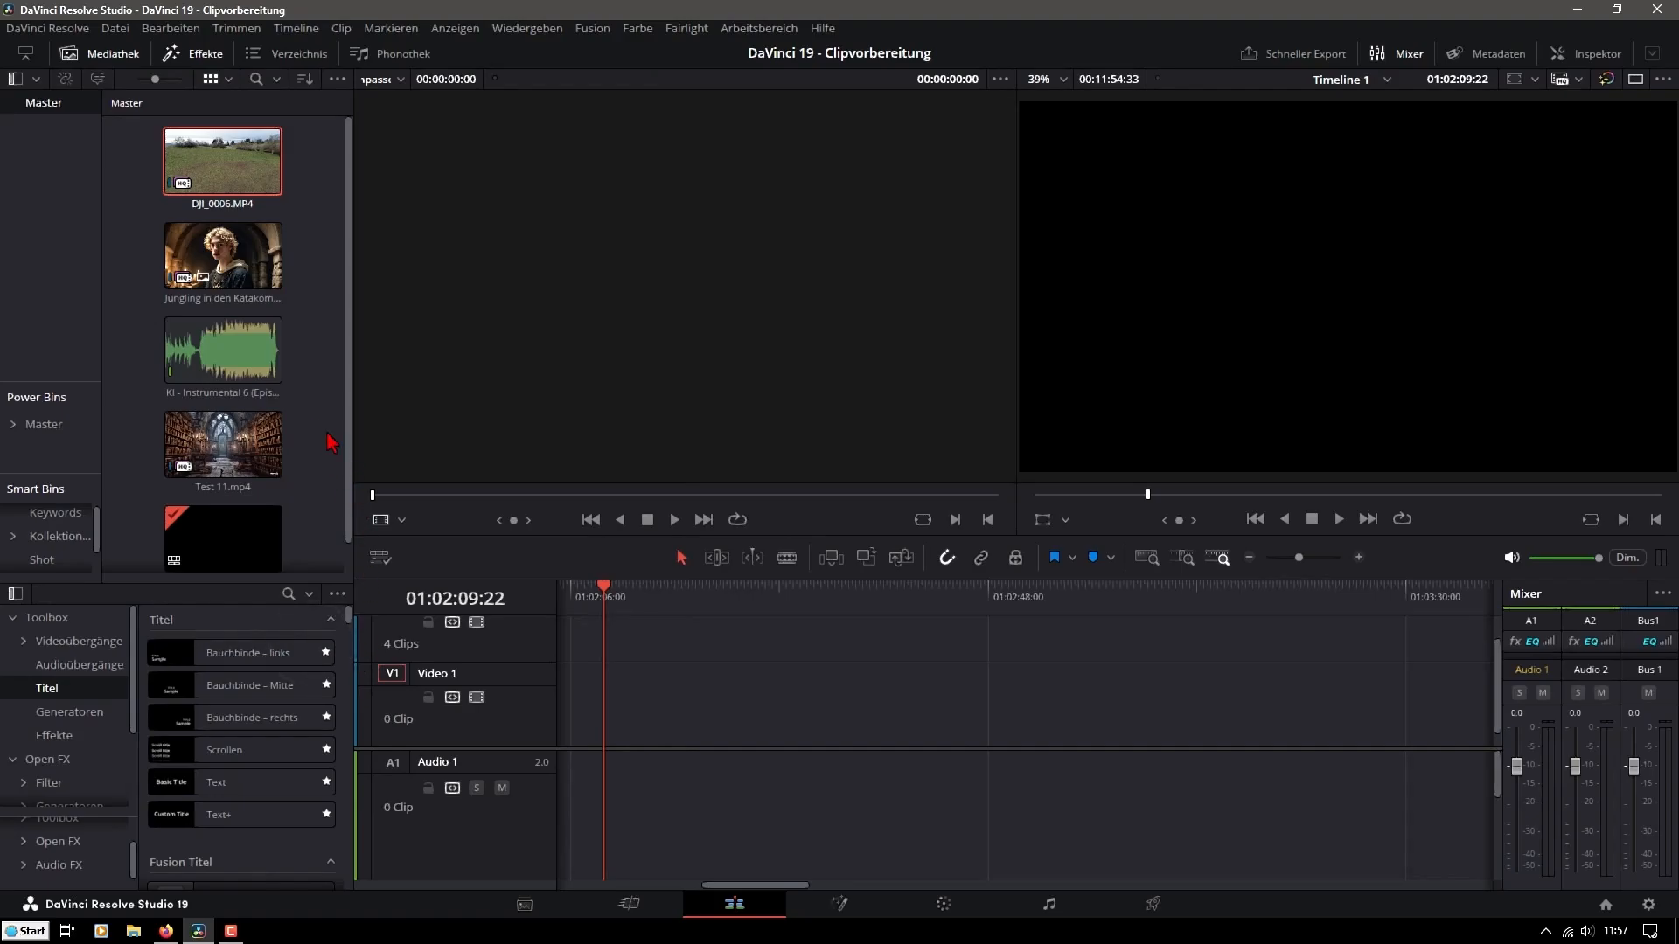
pyautogui.rightClick(241, 451)
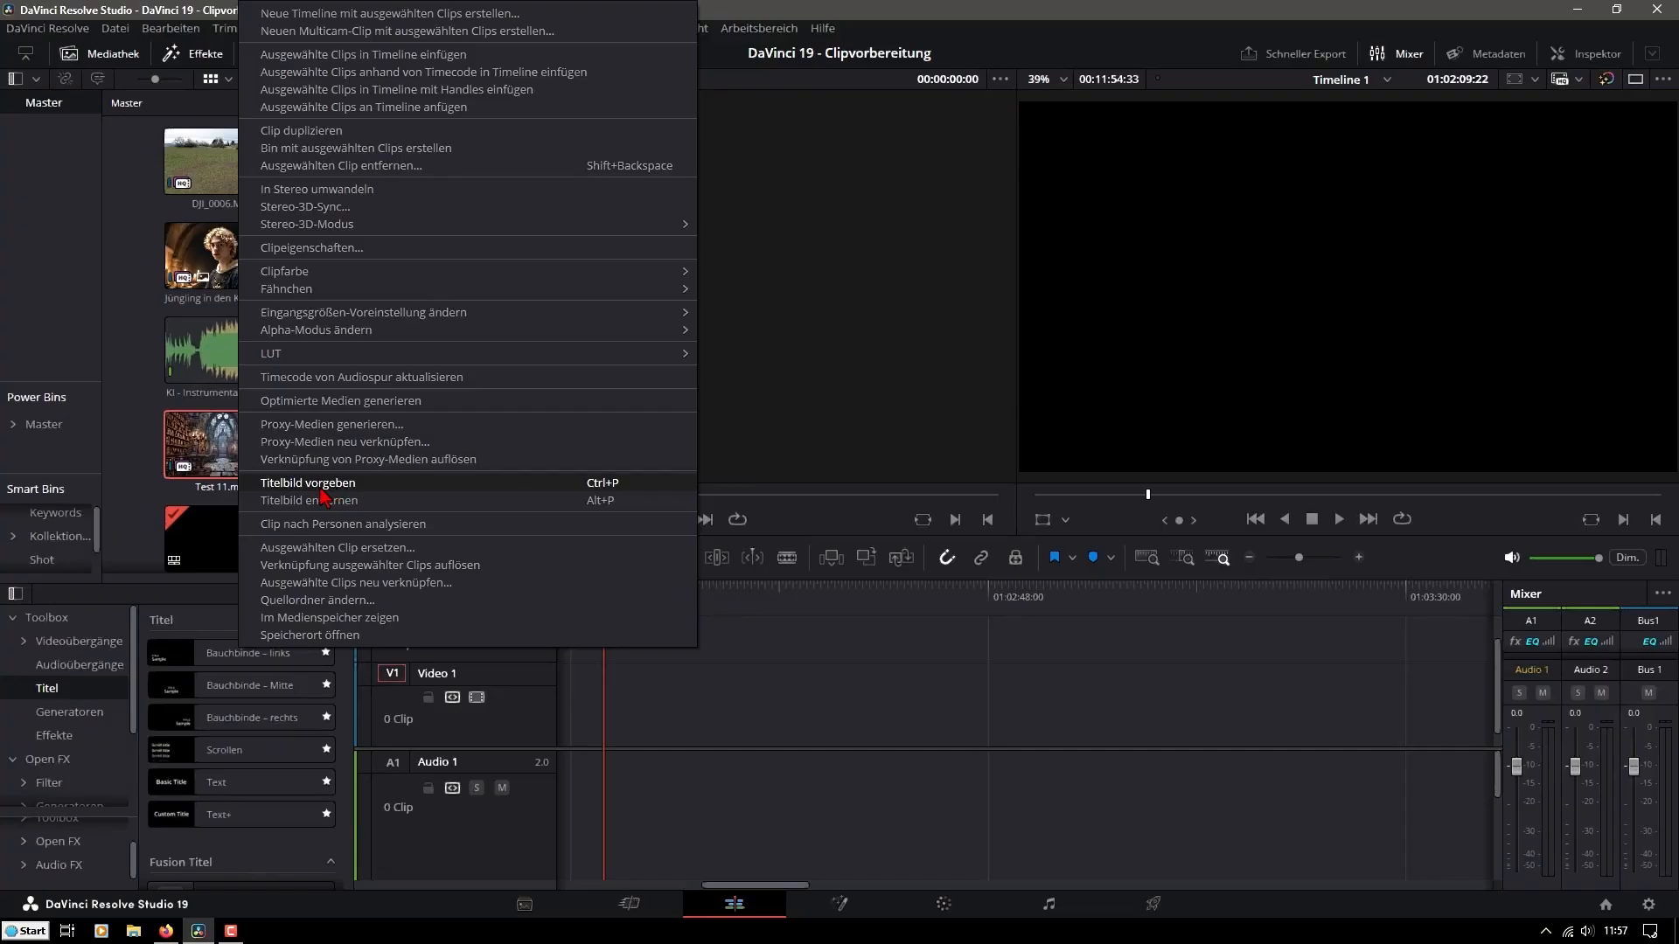
pyautogui.click(307, 483)
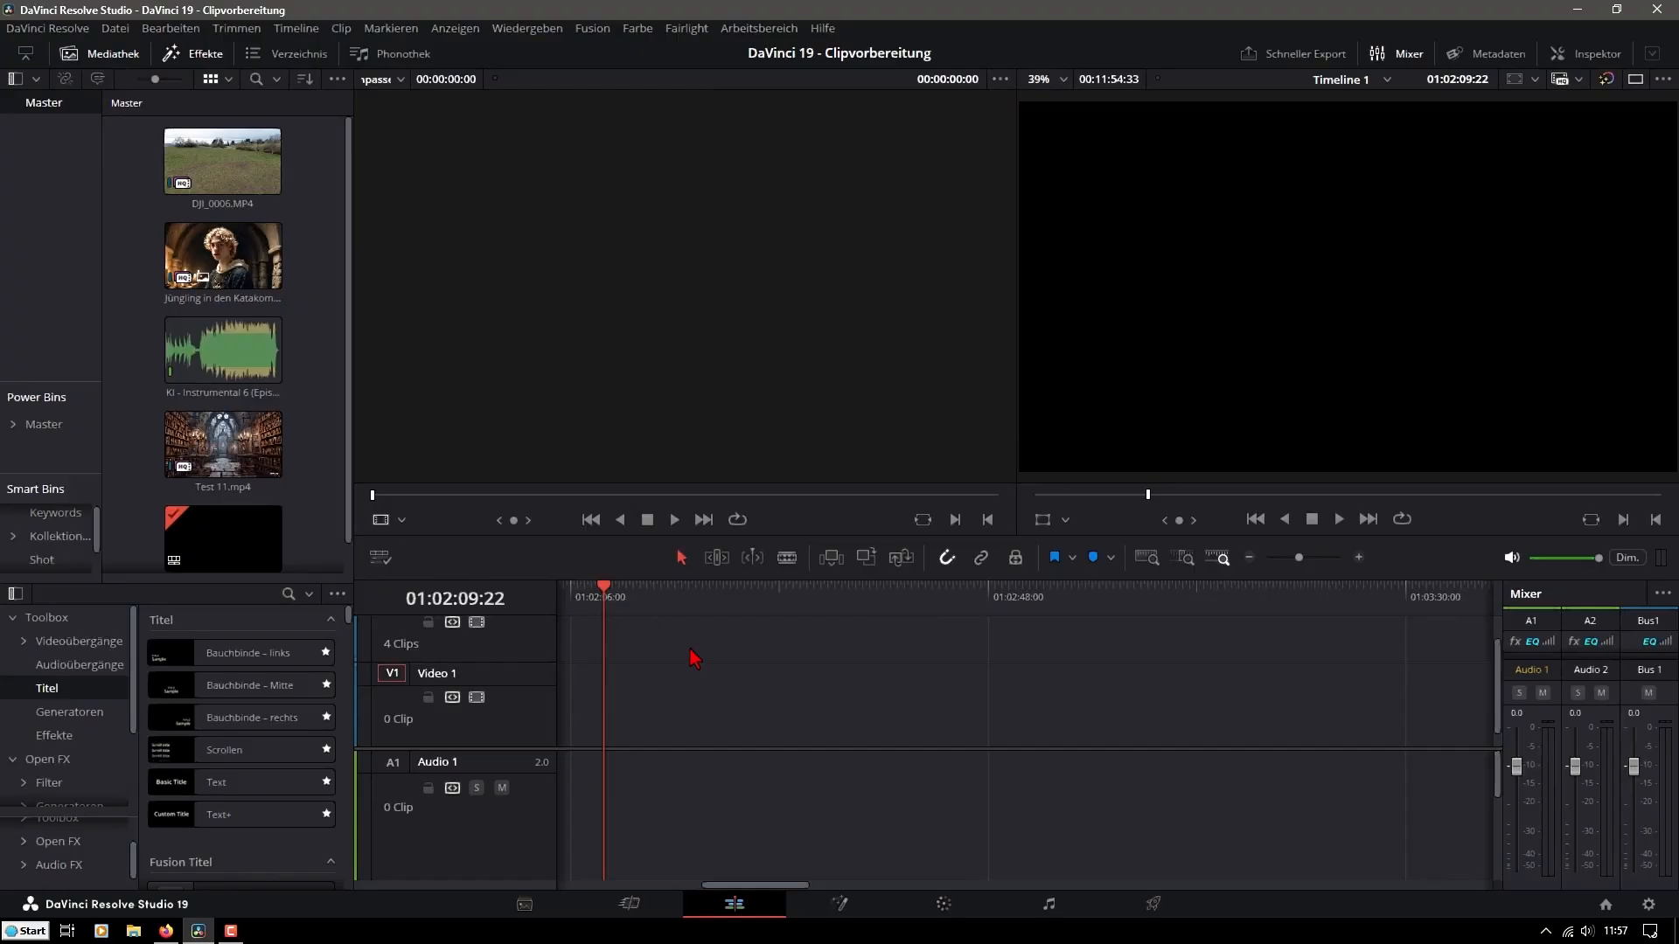
# Load DJI_0006.MP4 in the source viewer and set its In point at 00:00:13:18
pyautogui.click(234, 175)
pyautogui.moveTo(235, 175); pyautogui.dragTo(637, 319)
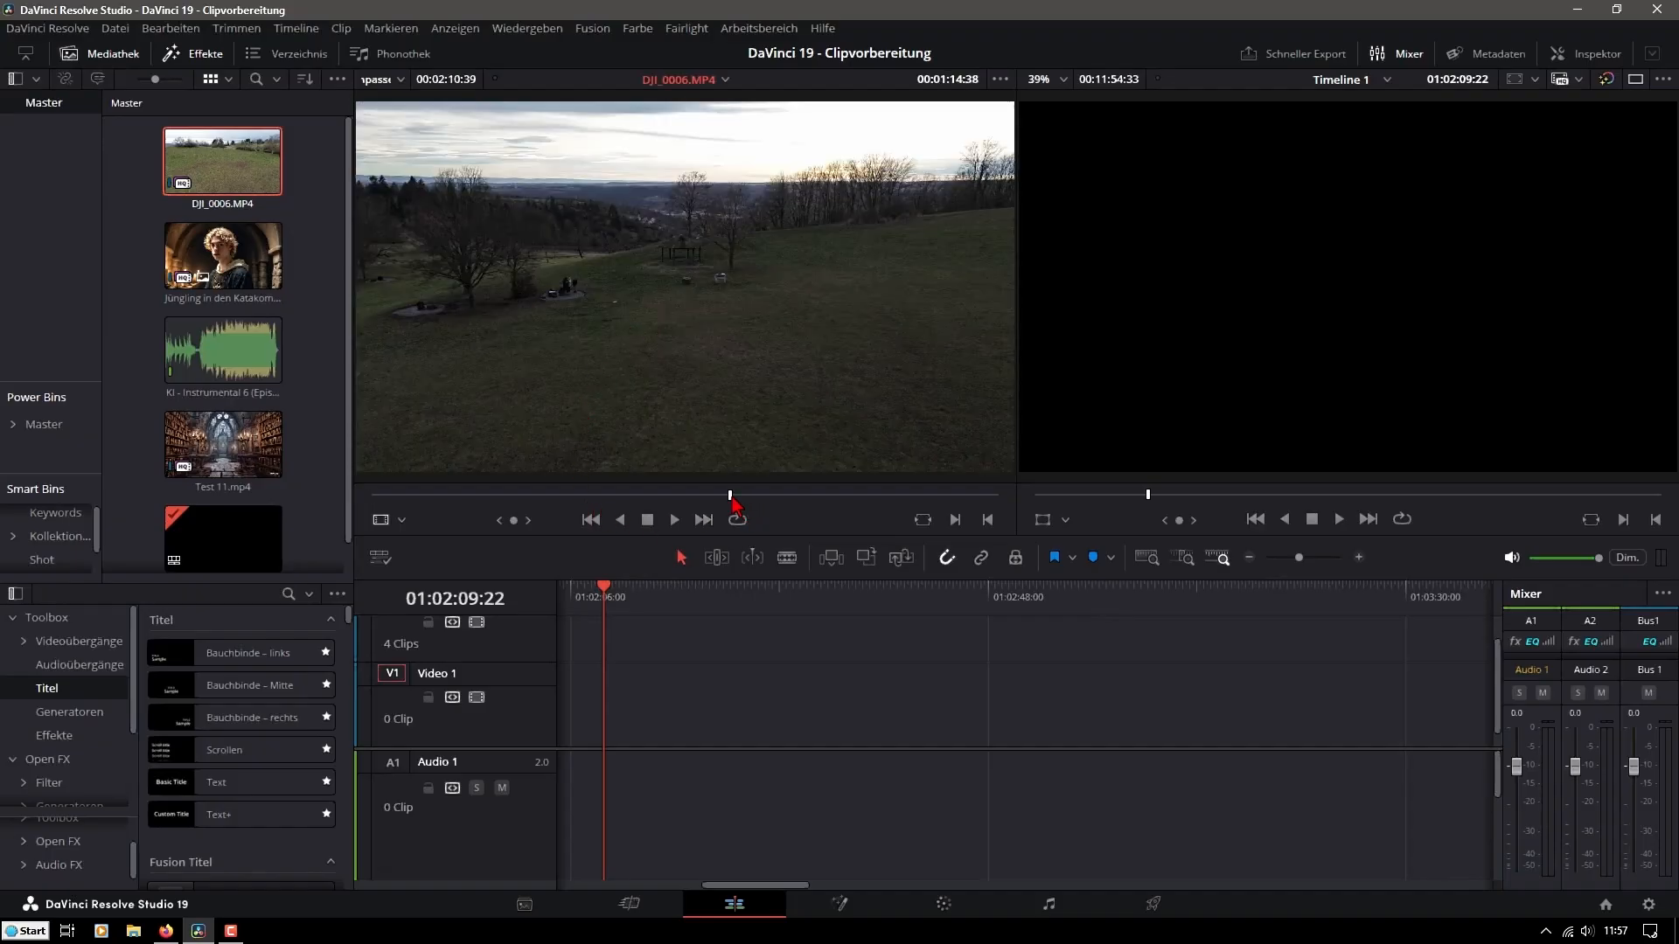
pyautogui.moveTo(732, 498); pyautogui.dragTo(435, 501)
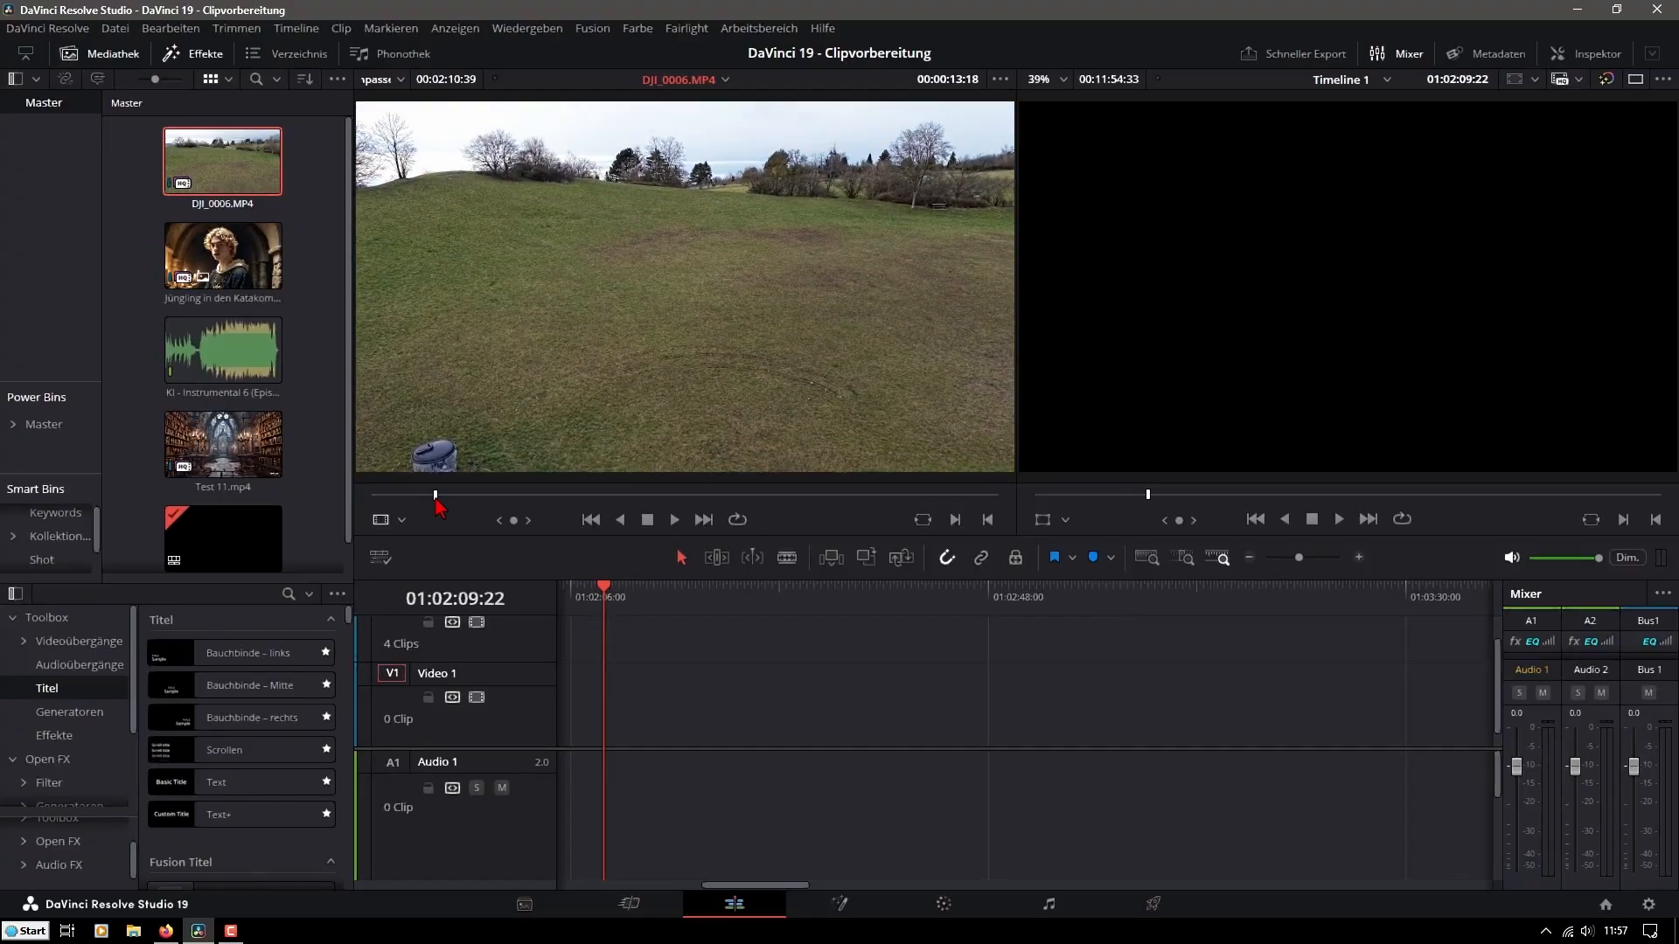
pyautogui.press('i')
# Set the Out point of DJI_0006.MP4 at 00:01:43:29 in the source viewer
pyautogui.moveTo(435, 500); pyautogui.dragTo(474, 500)
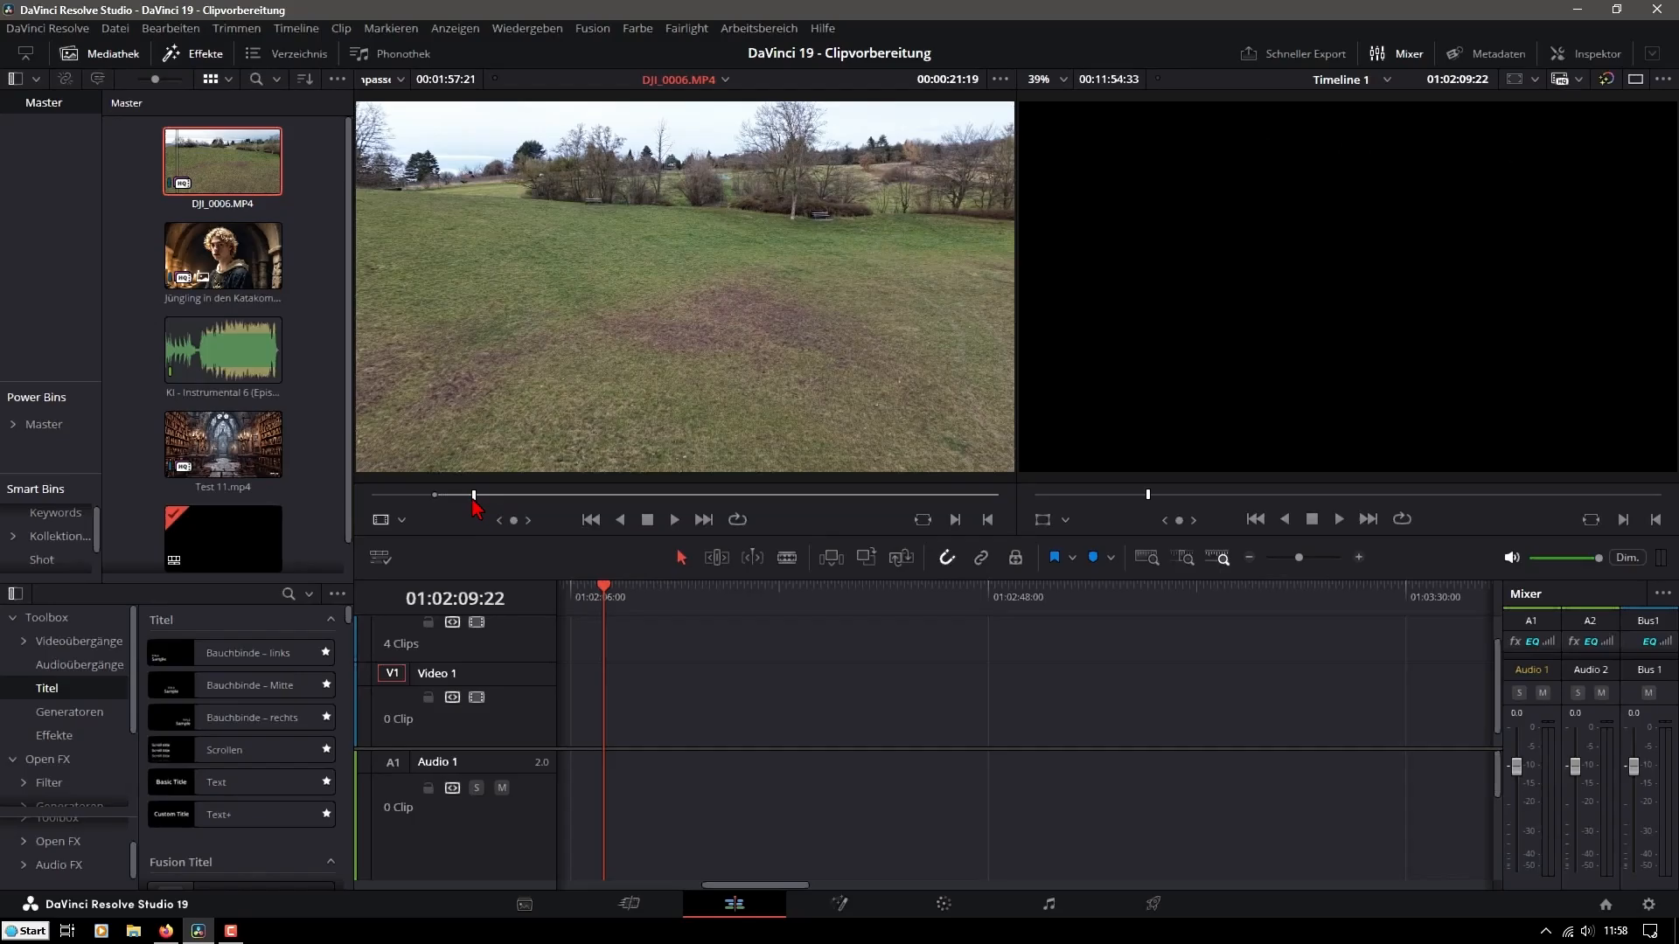
pyautogui.moveTo(471, 496); pyautogui.dragTo(868, 527)
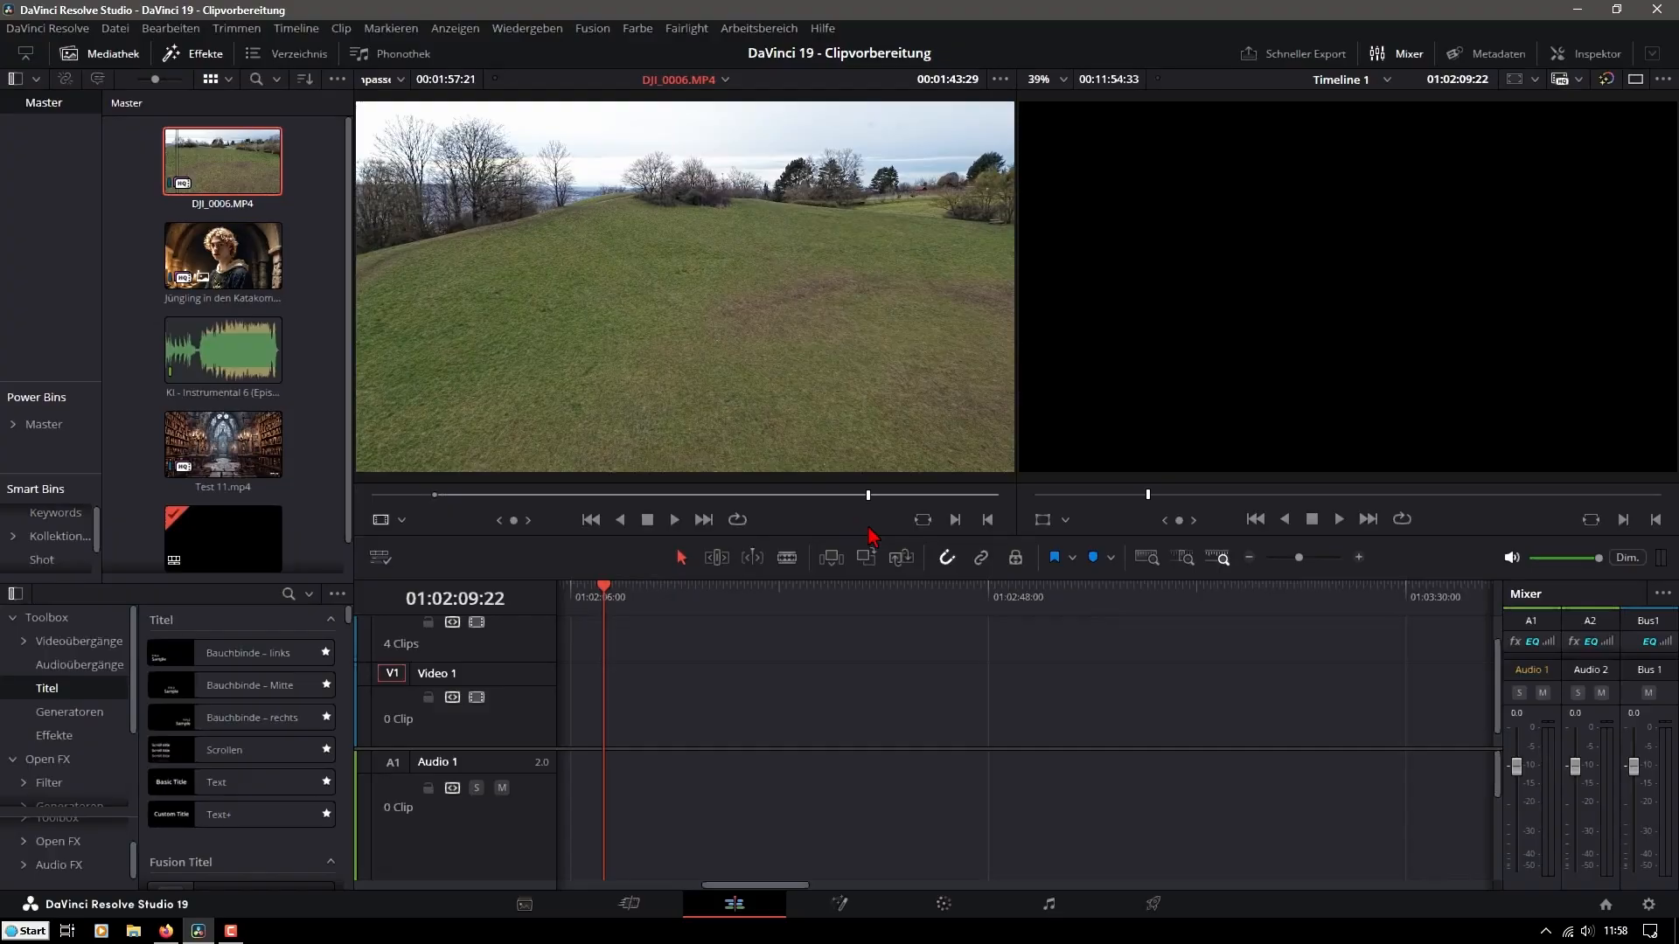
pyautogui.press('o')
pyautogui.moveTo(868, 498); pyautogui.dragTo(911, 507)
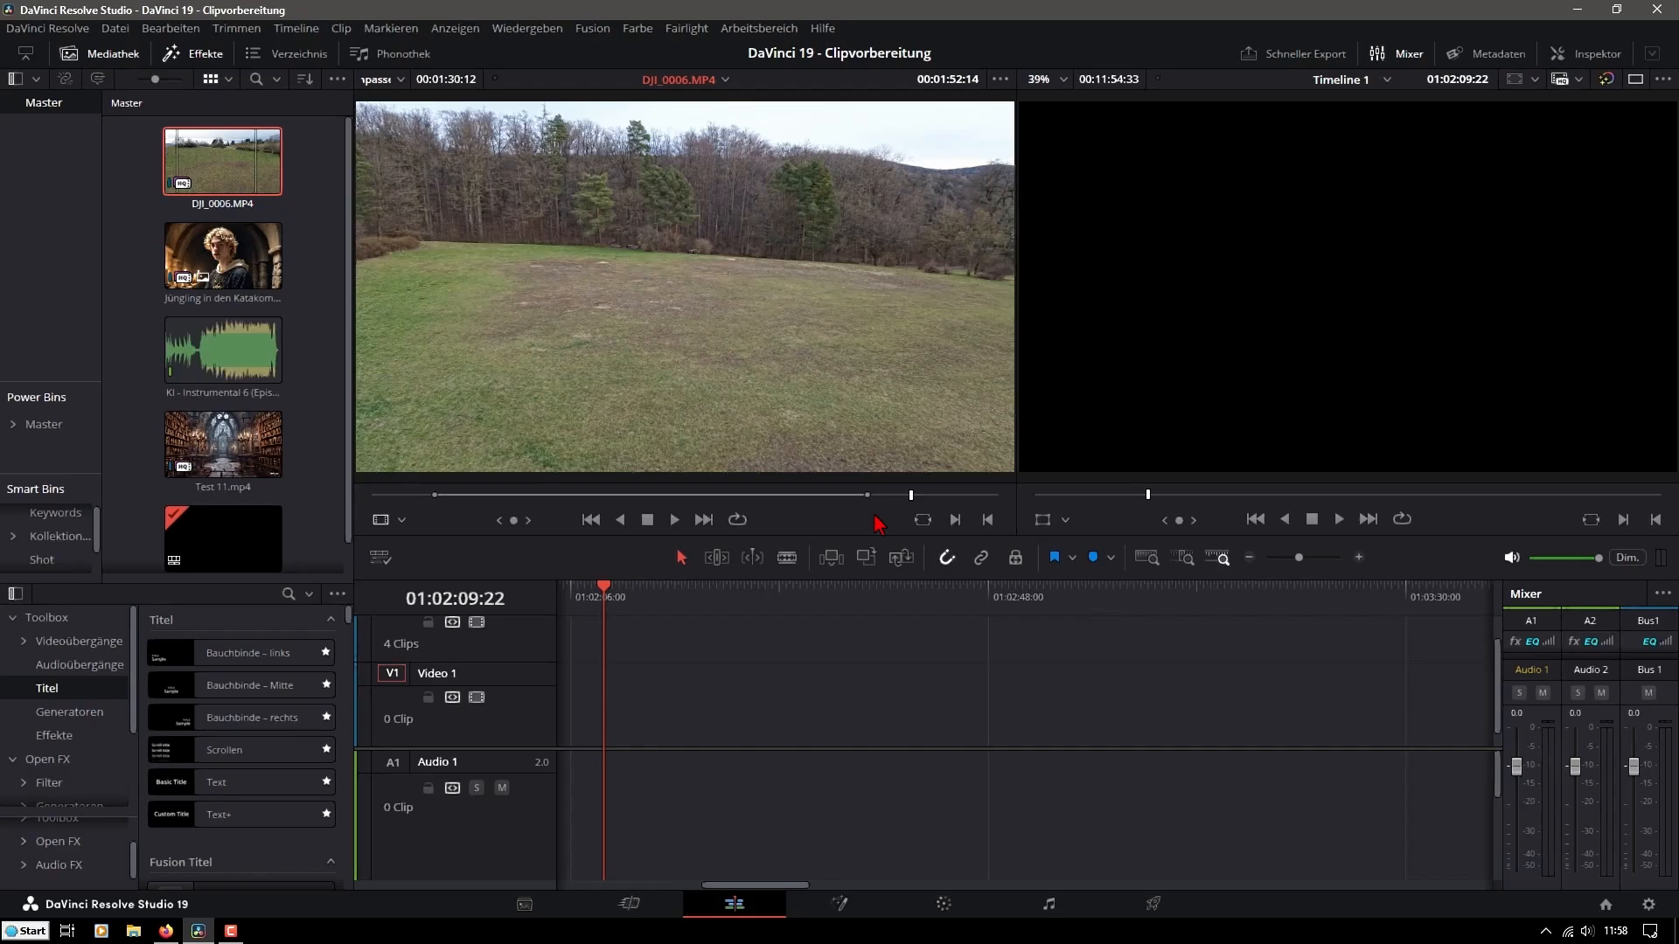
# Place the marked range of DJI_0006.MP4 on Video 1 at the playhead and enable Cache rendern (Farbe-Modul) for it
pyautogui.moveTo(680, 283); pyautogui.dragTo(693, 711)
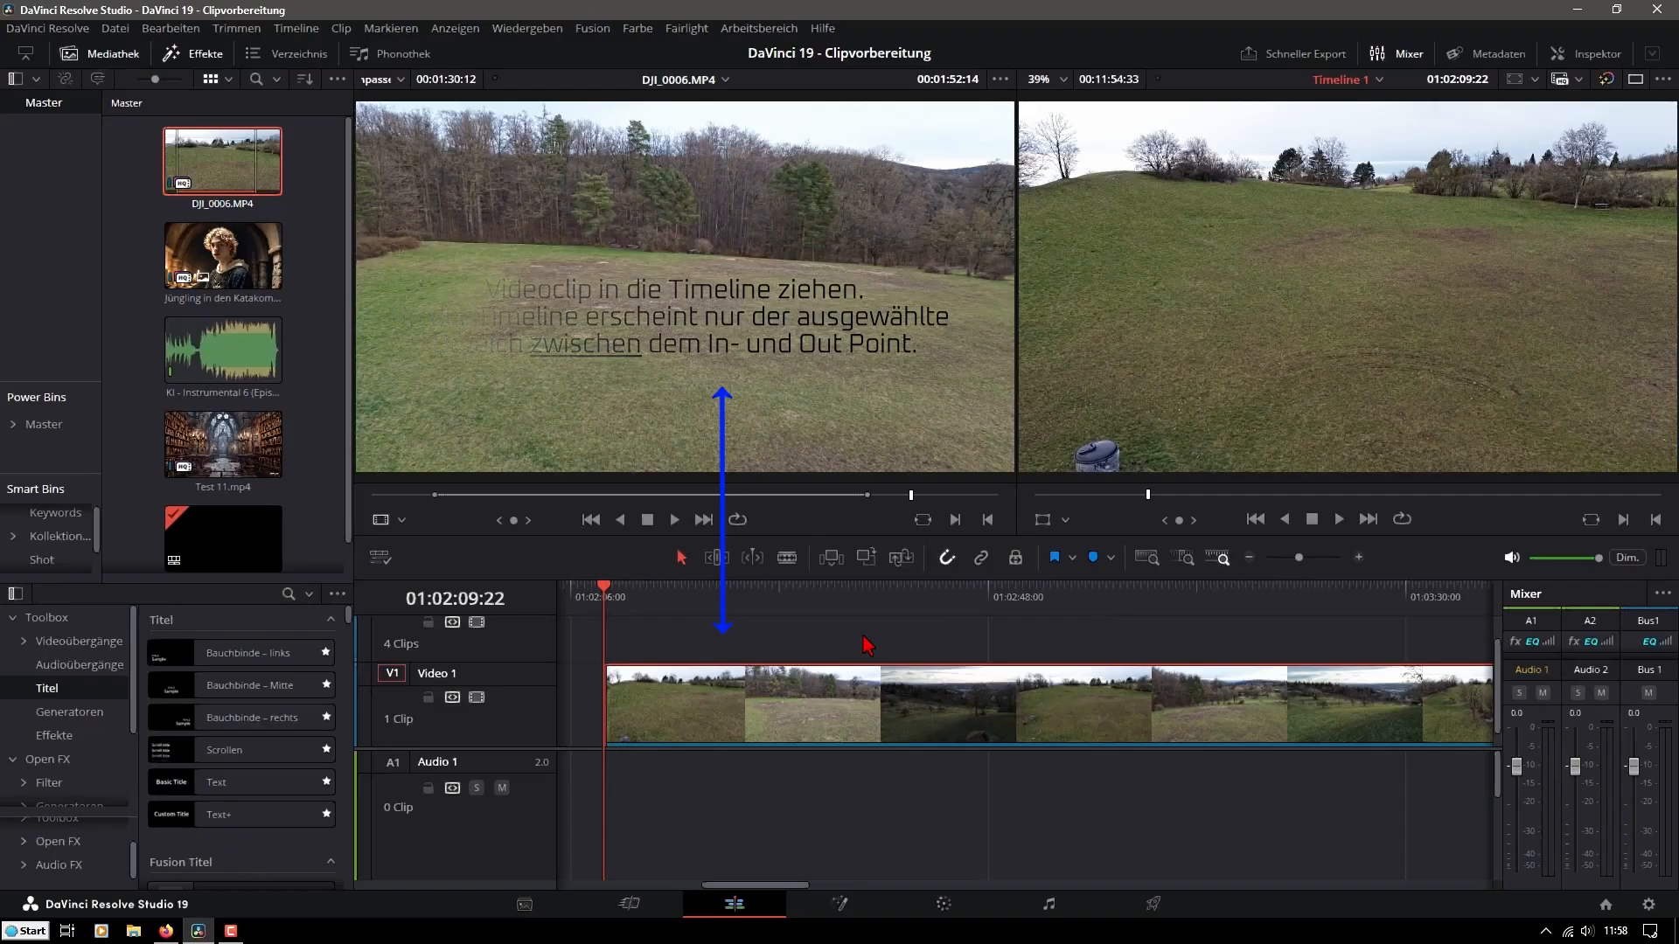
pyautogui.click(821, 716)
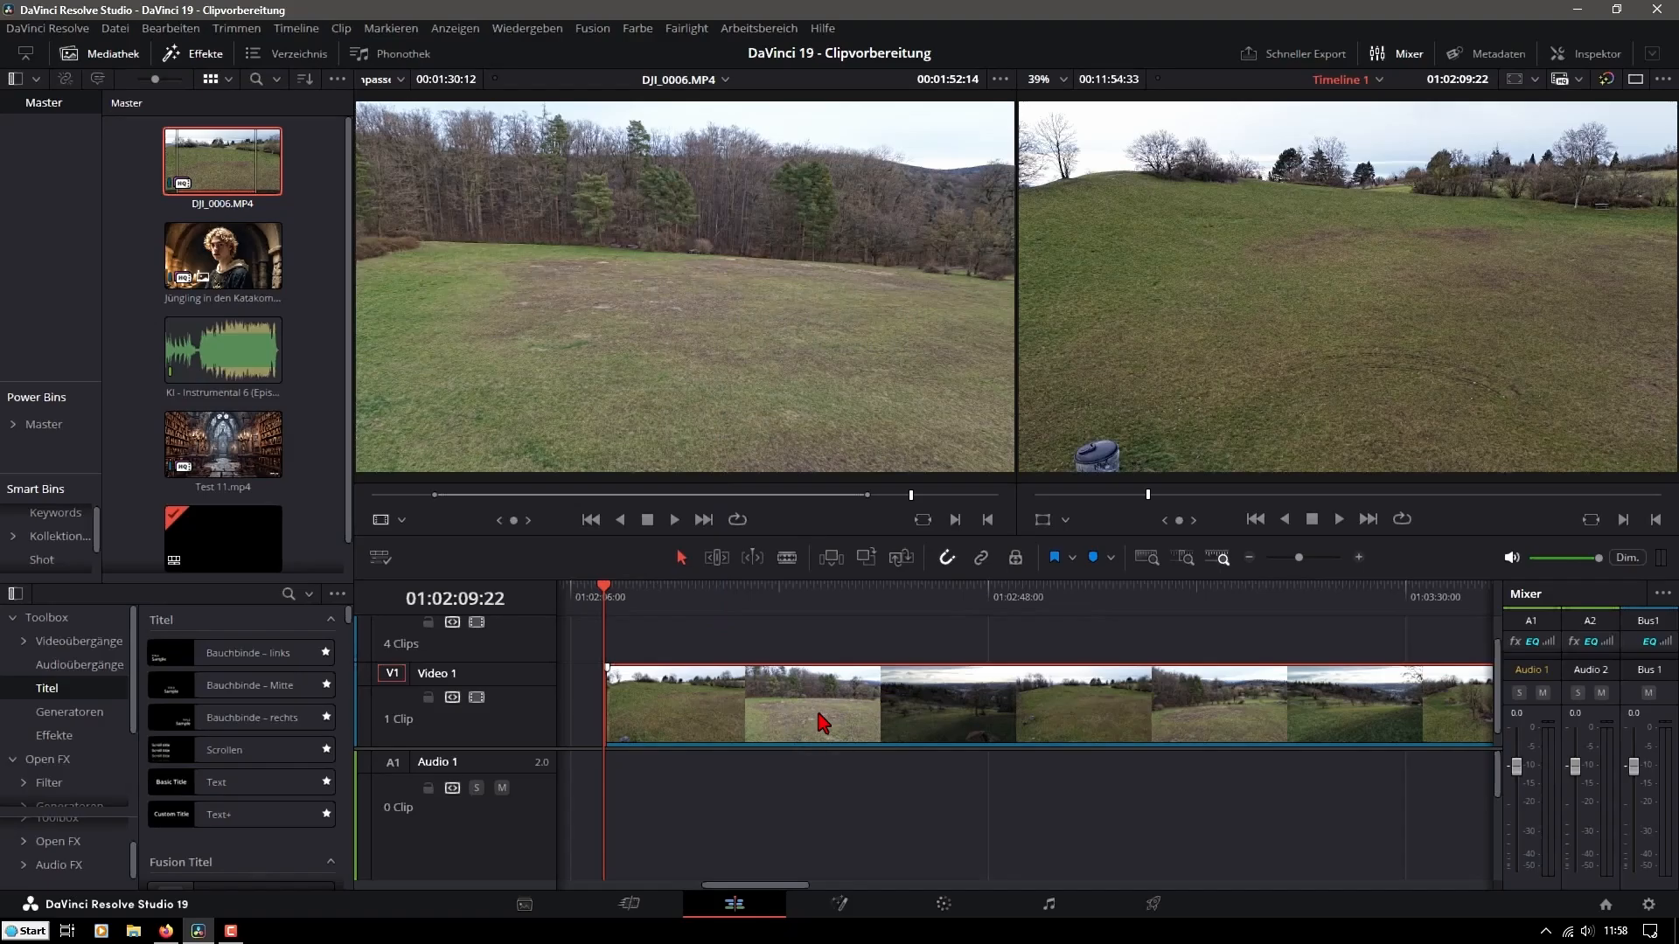
pyautogui.rightClick(816, 707)
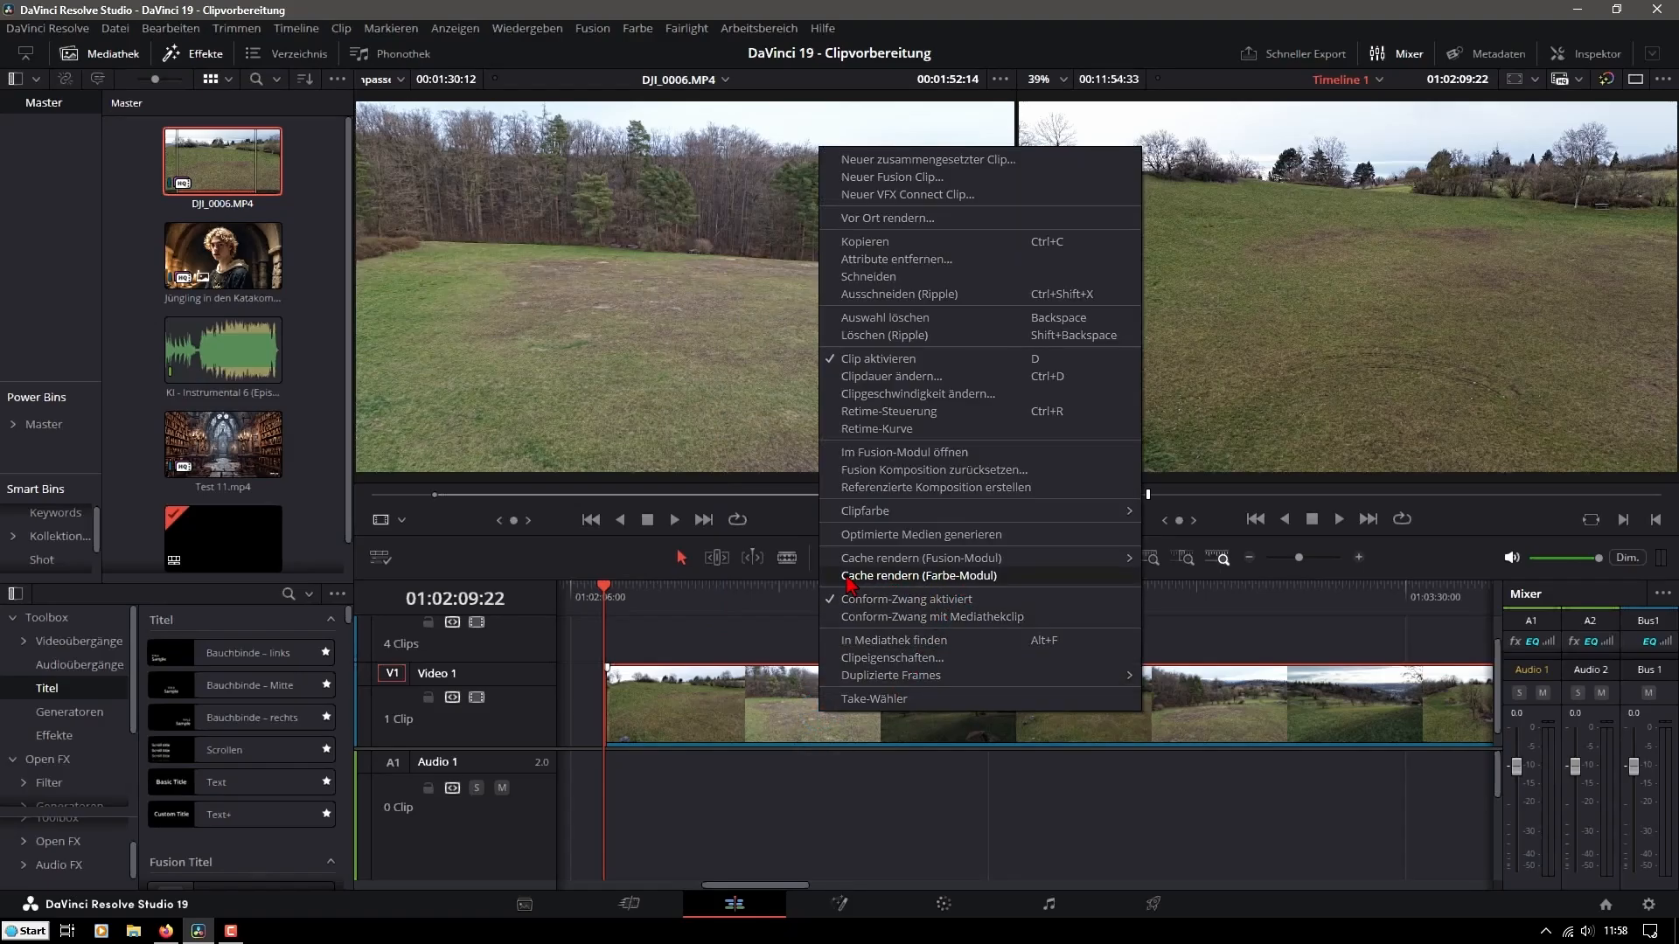
pyautogui.click(932, 577)
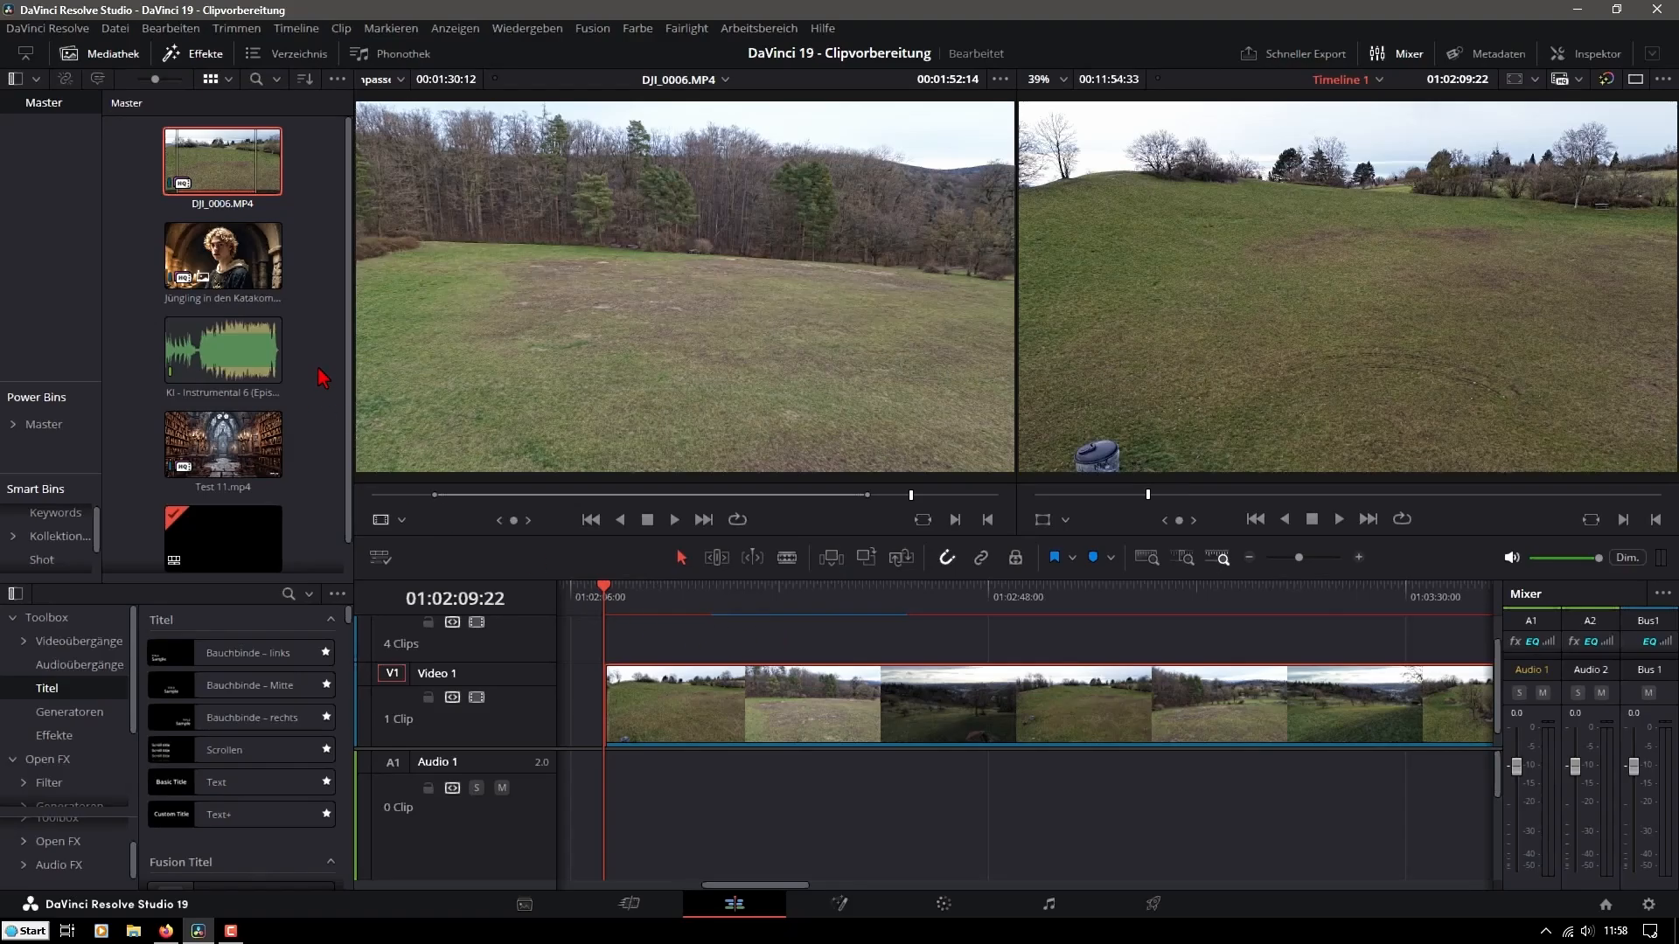
# Load Test 11.mp4 in the source viewer and set its In point at 00:00:01:04
pyautogui.click(218, 453)
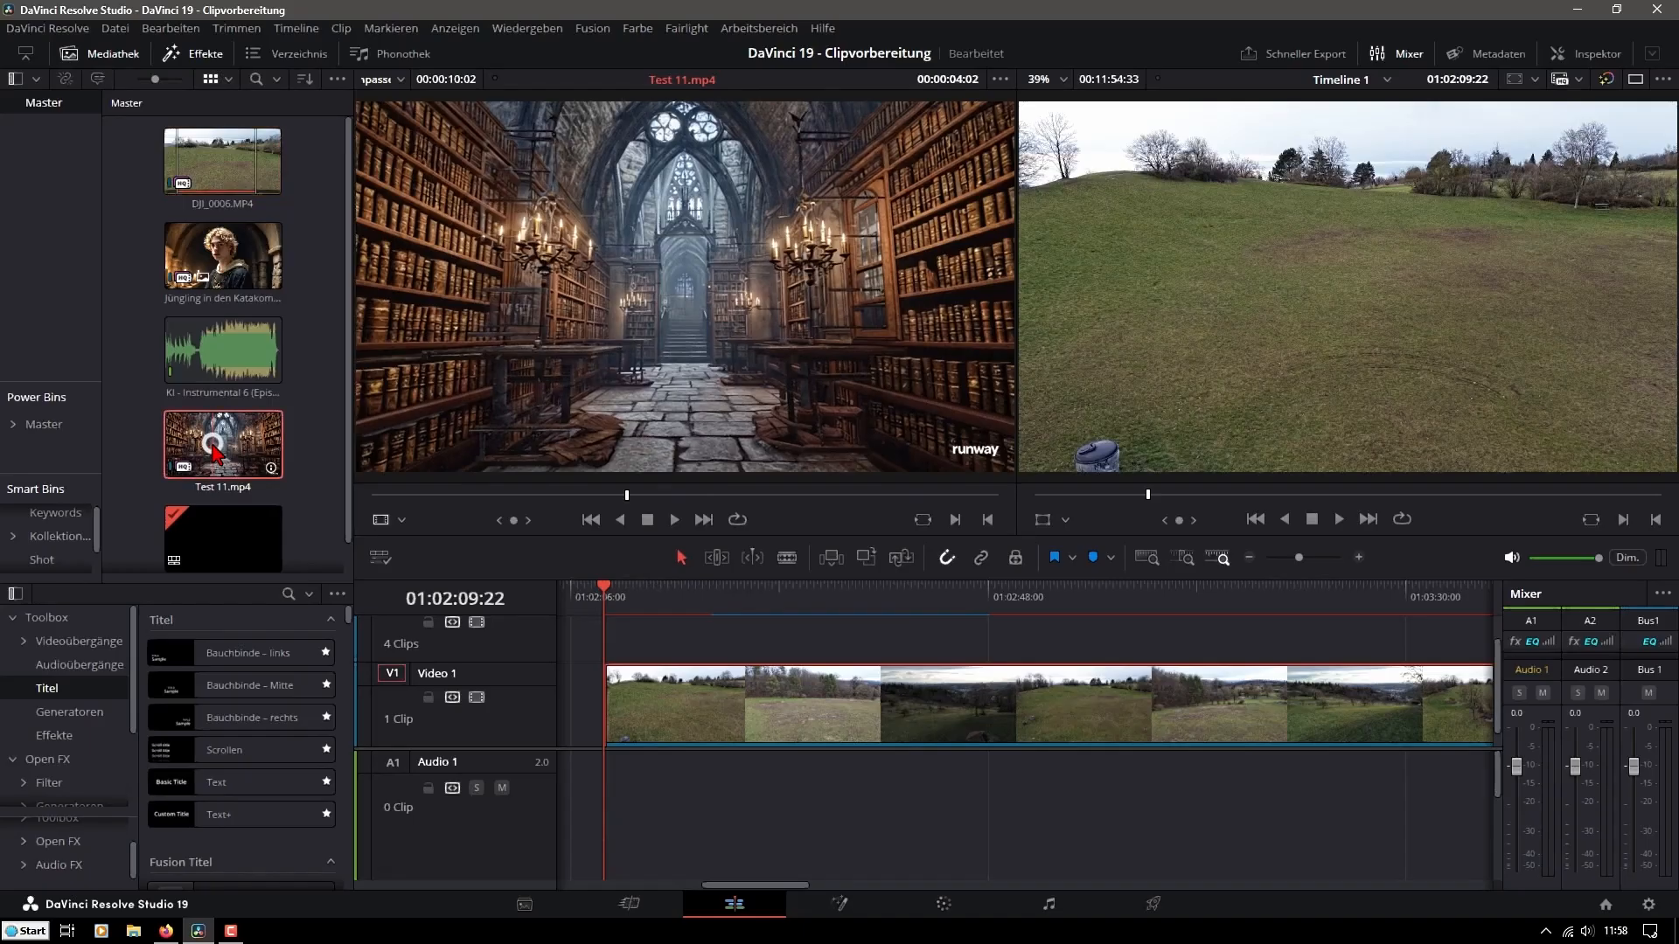
pyautogui.moveTo(217, 453); pyautogui.dragTo(675, 352)
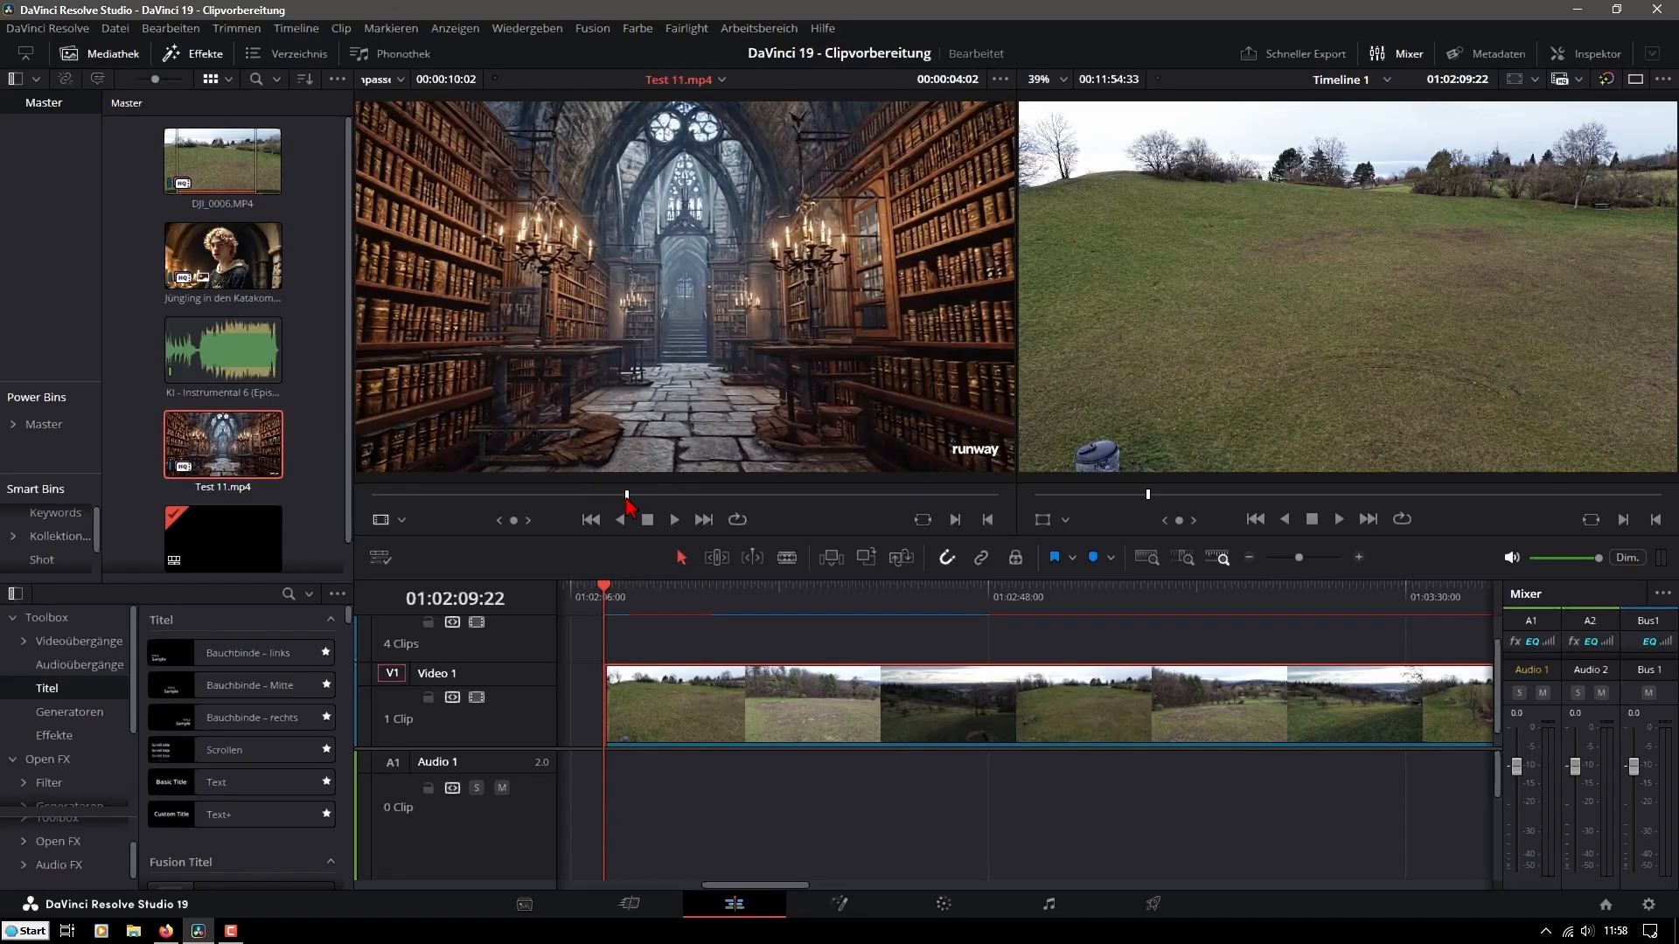
pyautogui.moveTo(626, 496); pyautogui.dragTo(443, 500)
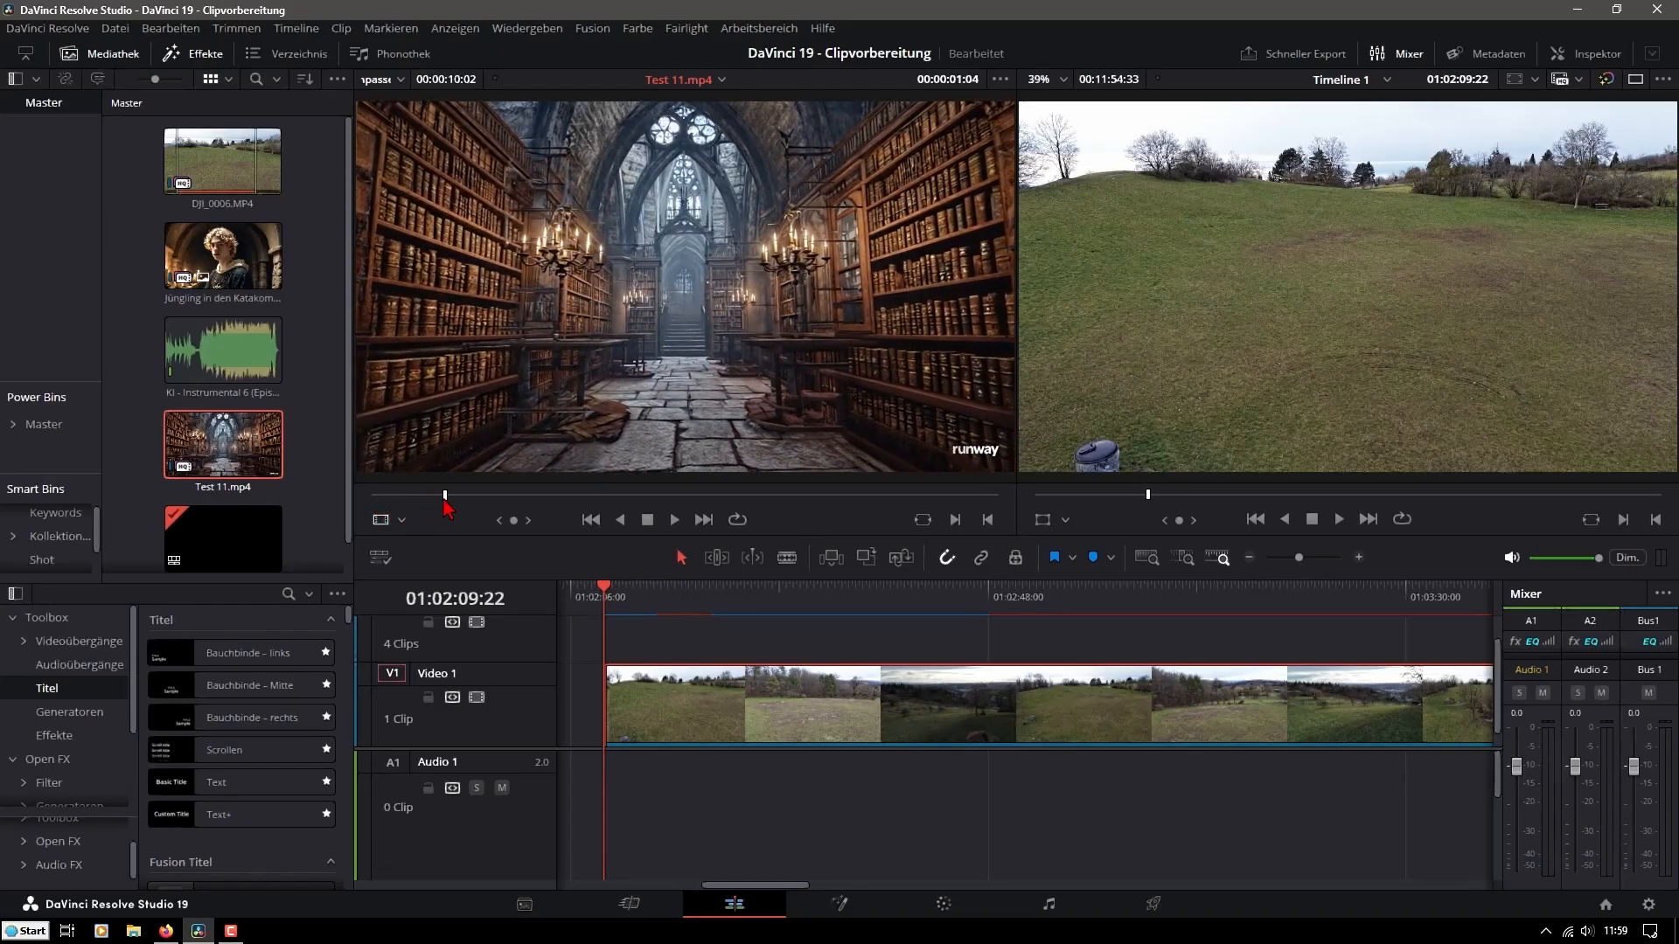
pyautogui.press('i')
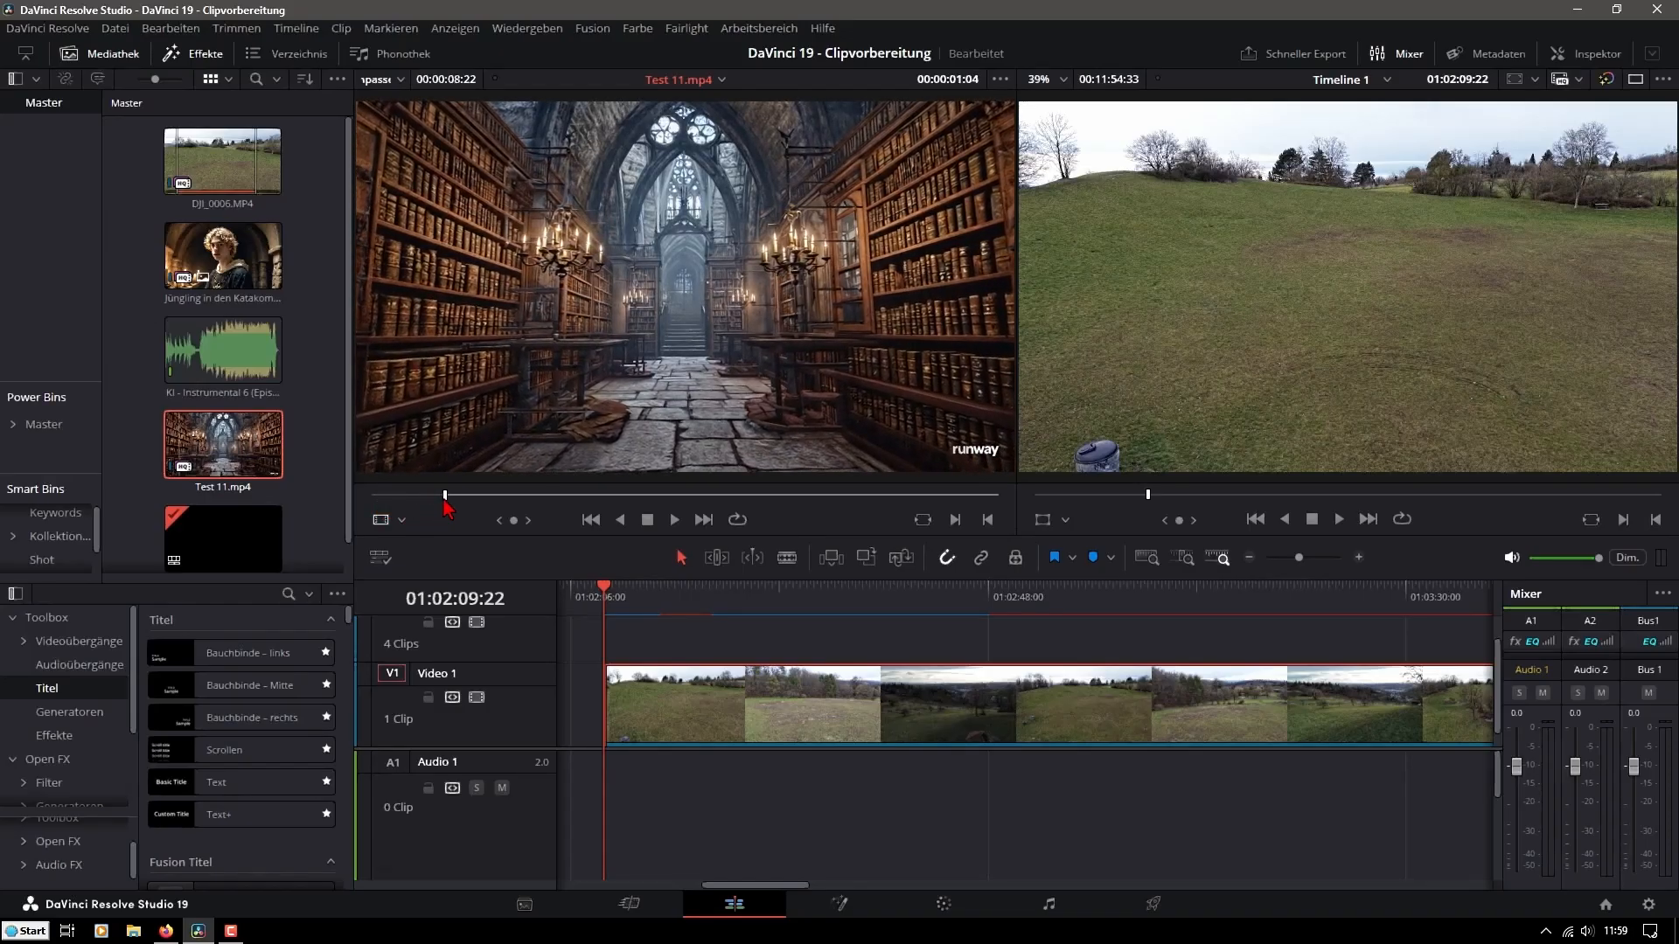
# Set the Out point of Test 11.mp4 at 00:00:08:20 in the source viewer
pyautogui.moveTo(443, 499); pyautogui.dragTo(853, 507)
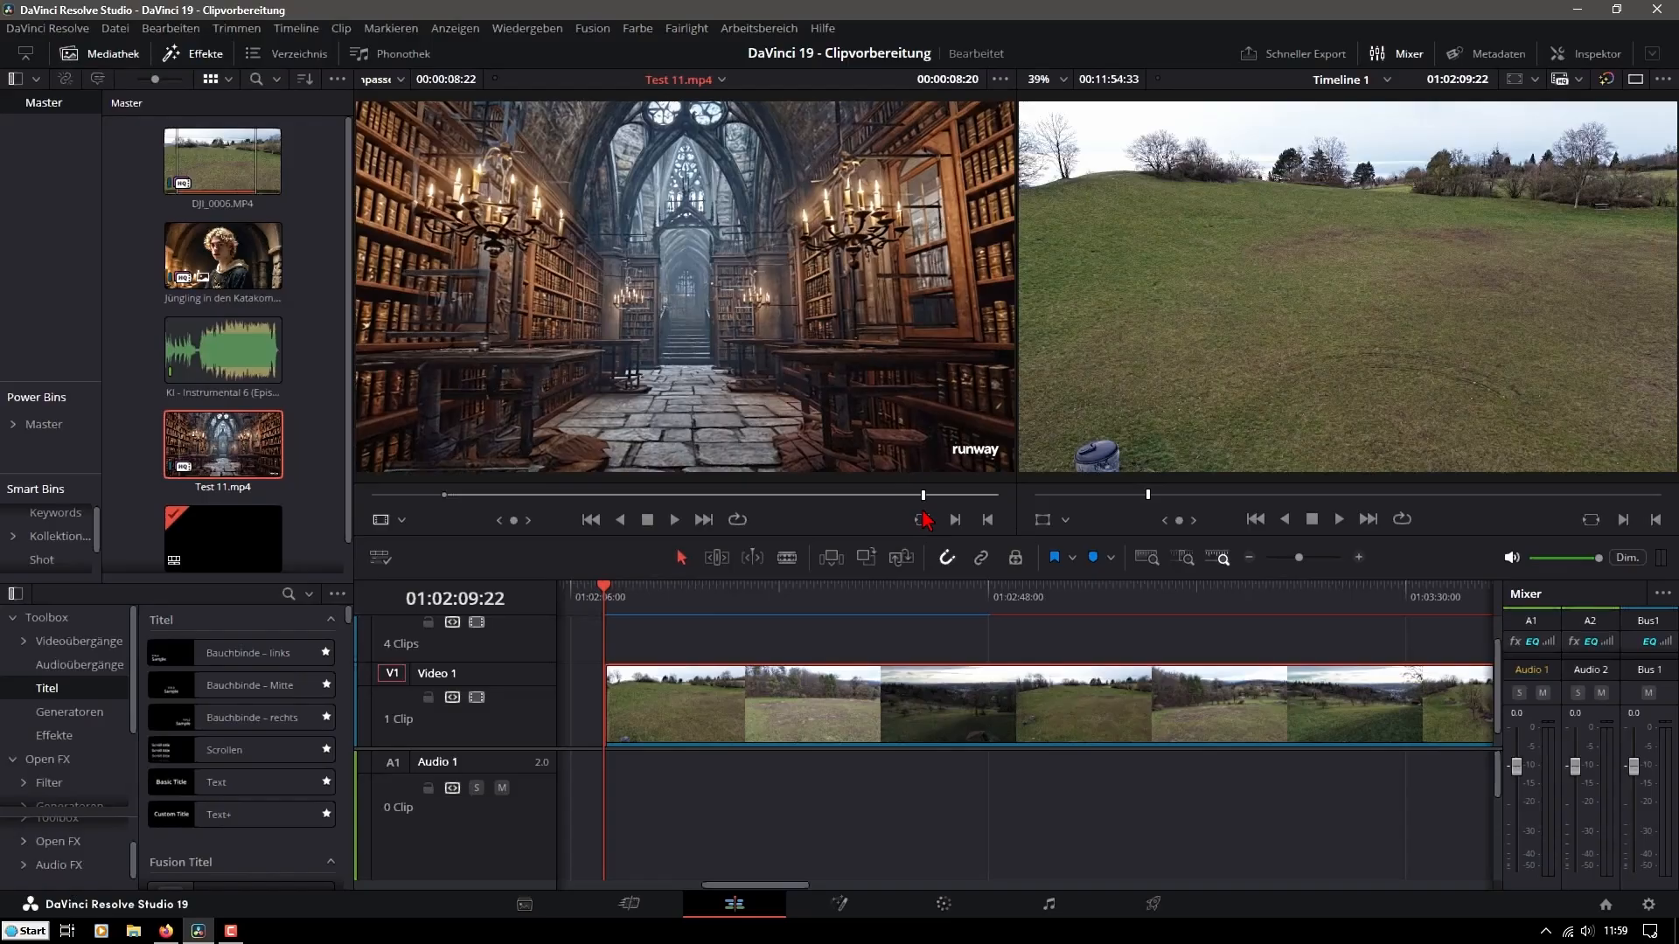
pyautogui.click(922, 519)
pyautogui.moveTo(921, 498); pyautogui.dragTo(972, 508)
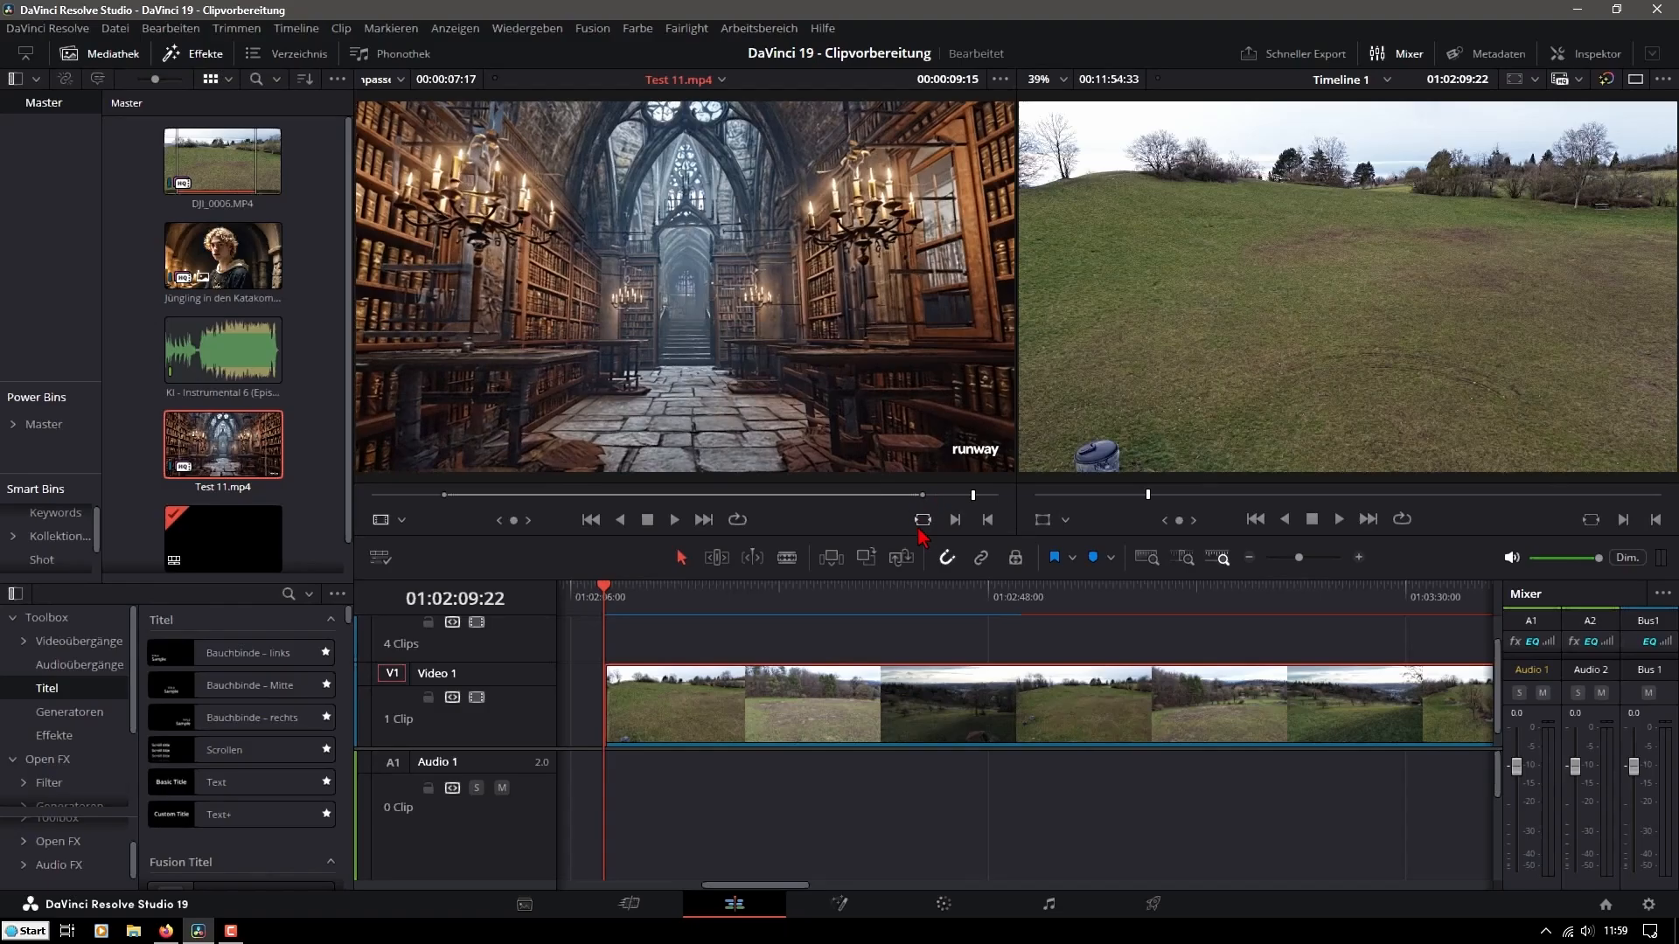
# Place the marked range of Test 11.mp4 directly after the DJI_0006.MP4 clip on Video 1
pyautogui.hscroll(10, 749, 888)
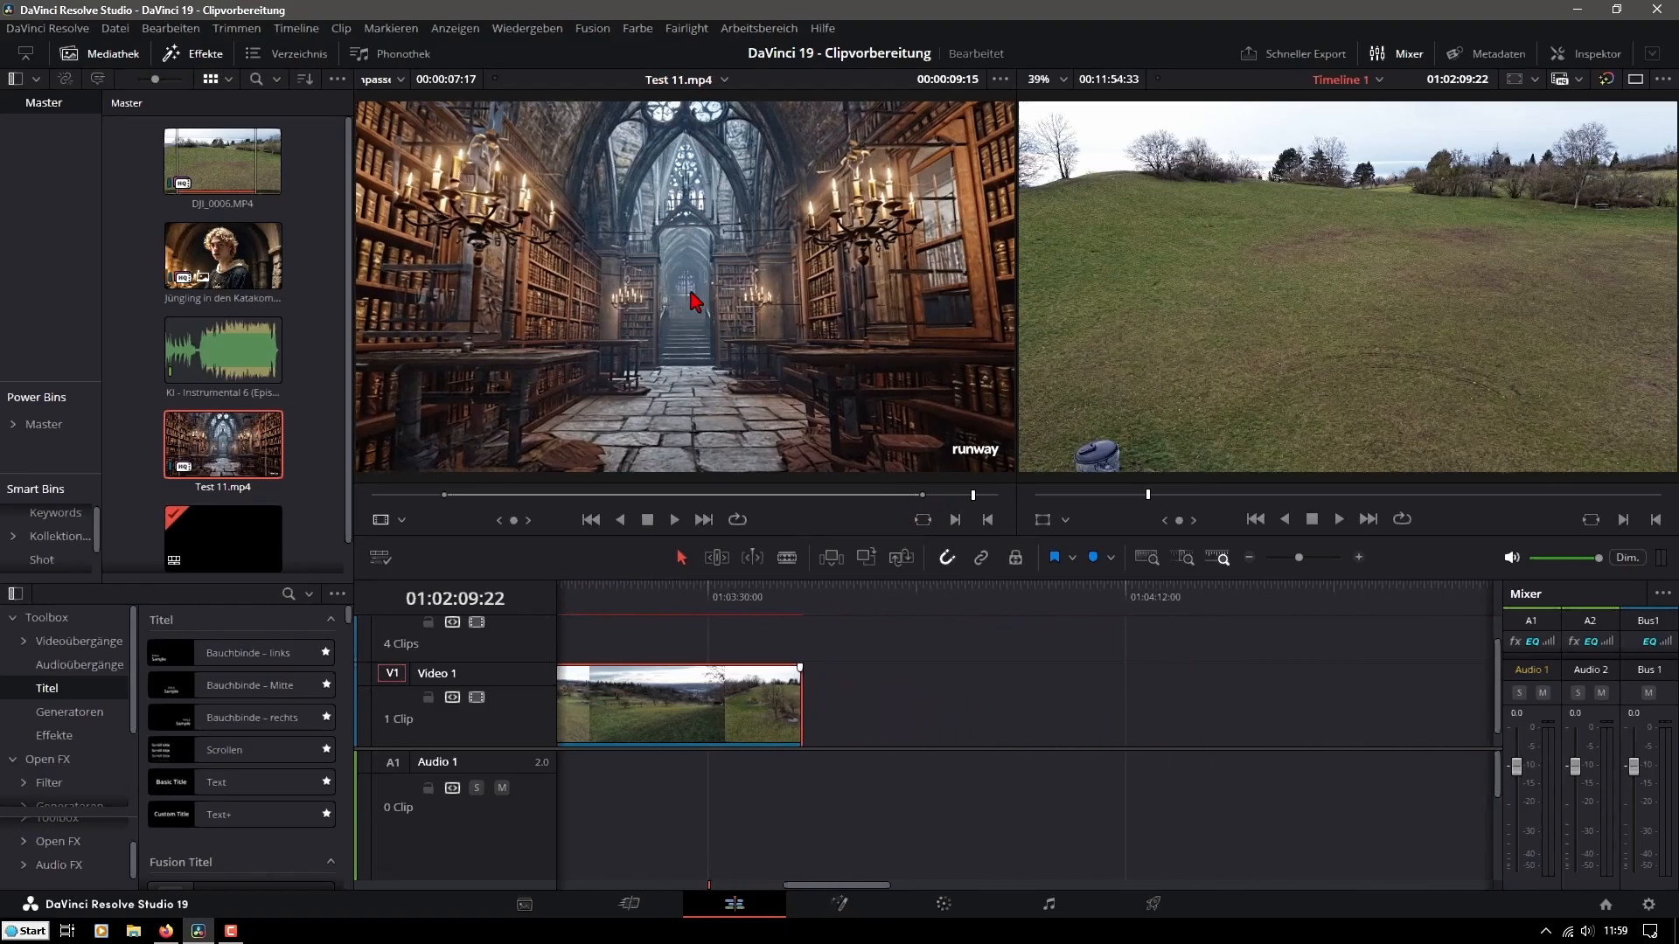
pyautogui.moveTo(691, 293); pyautogui.dragTo(849, 705)
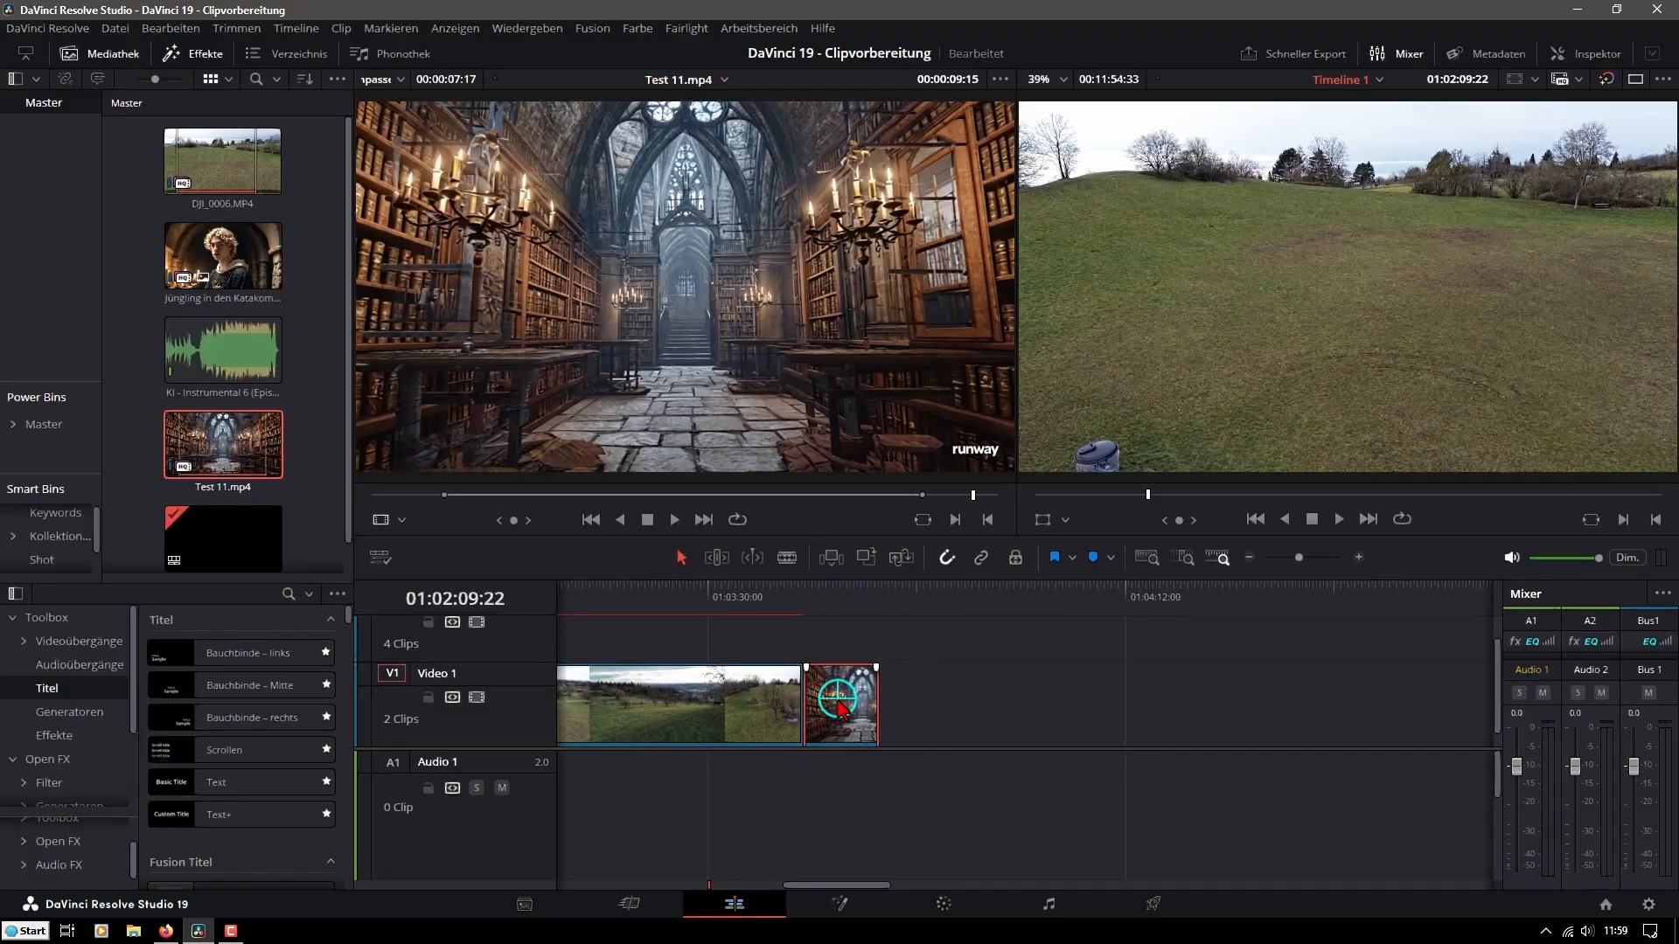
# Enable Cache rendern (Farbe-Modul) for the Test 11.mp4 clip on Video 1
pyautogui.rightClick(838, 706)
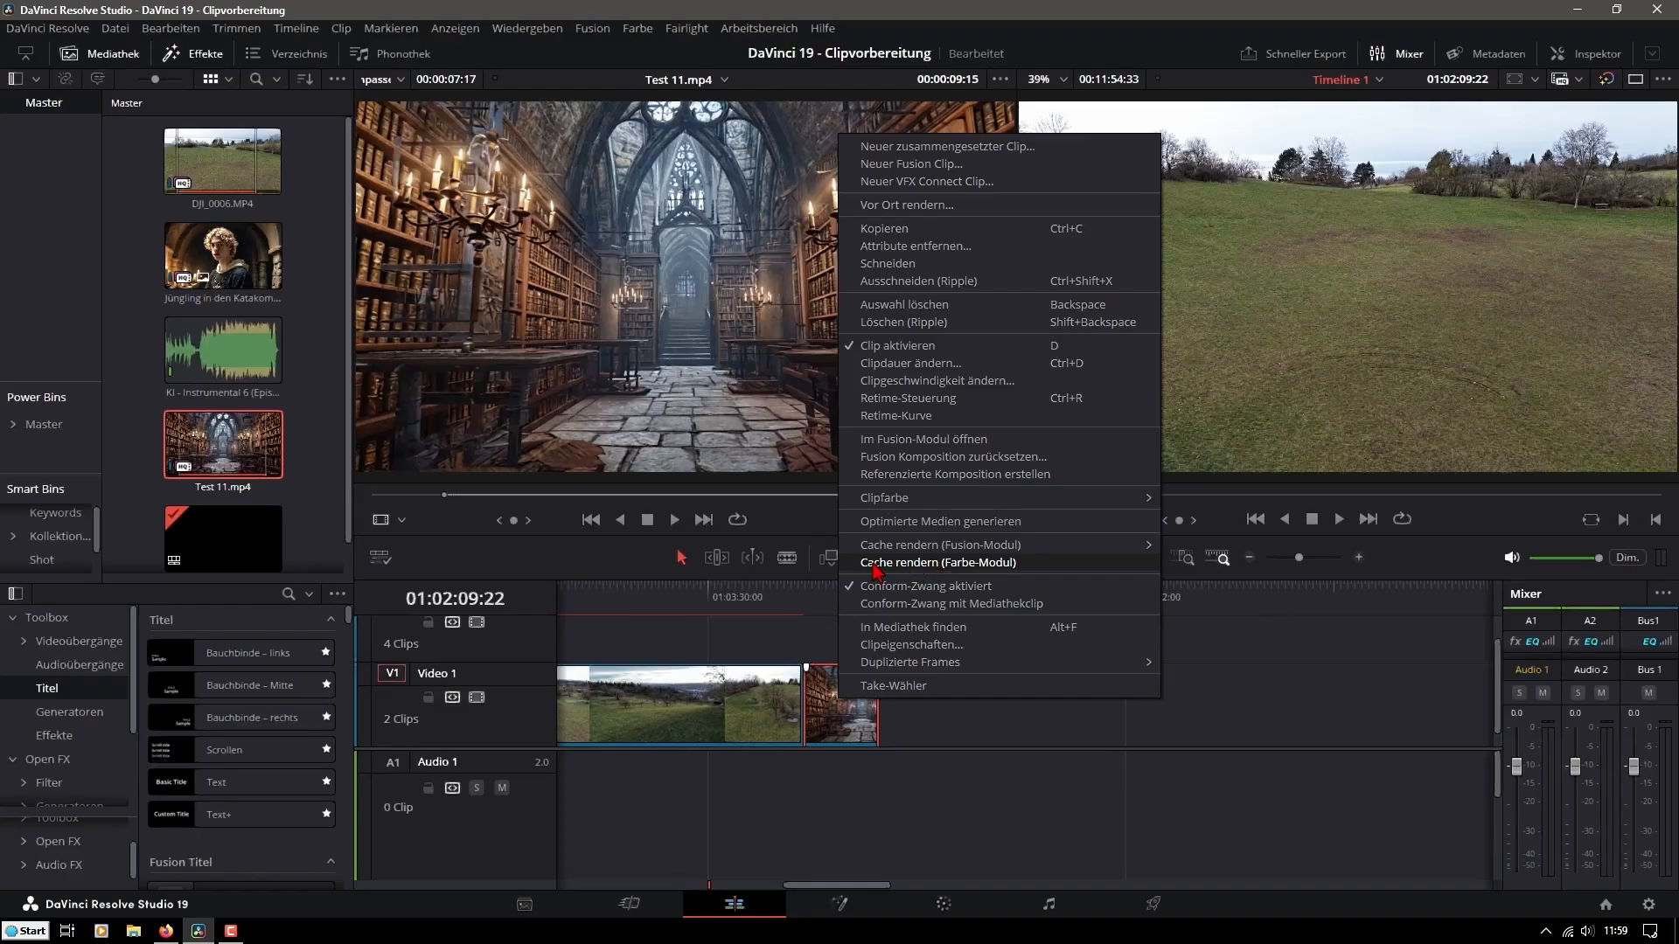
pyautogui.click(937, 566)
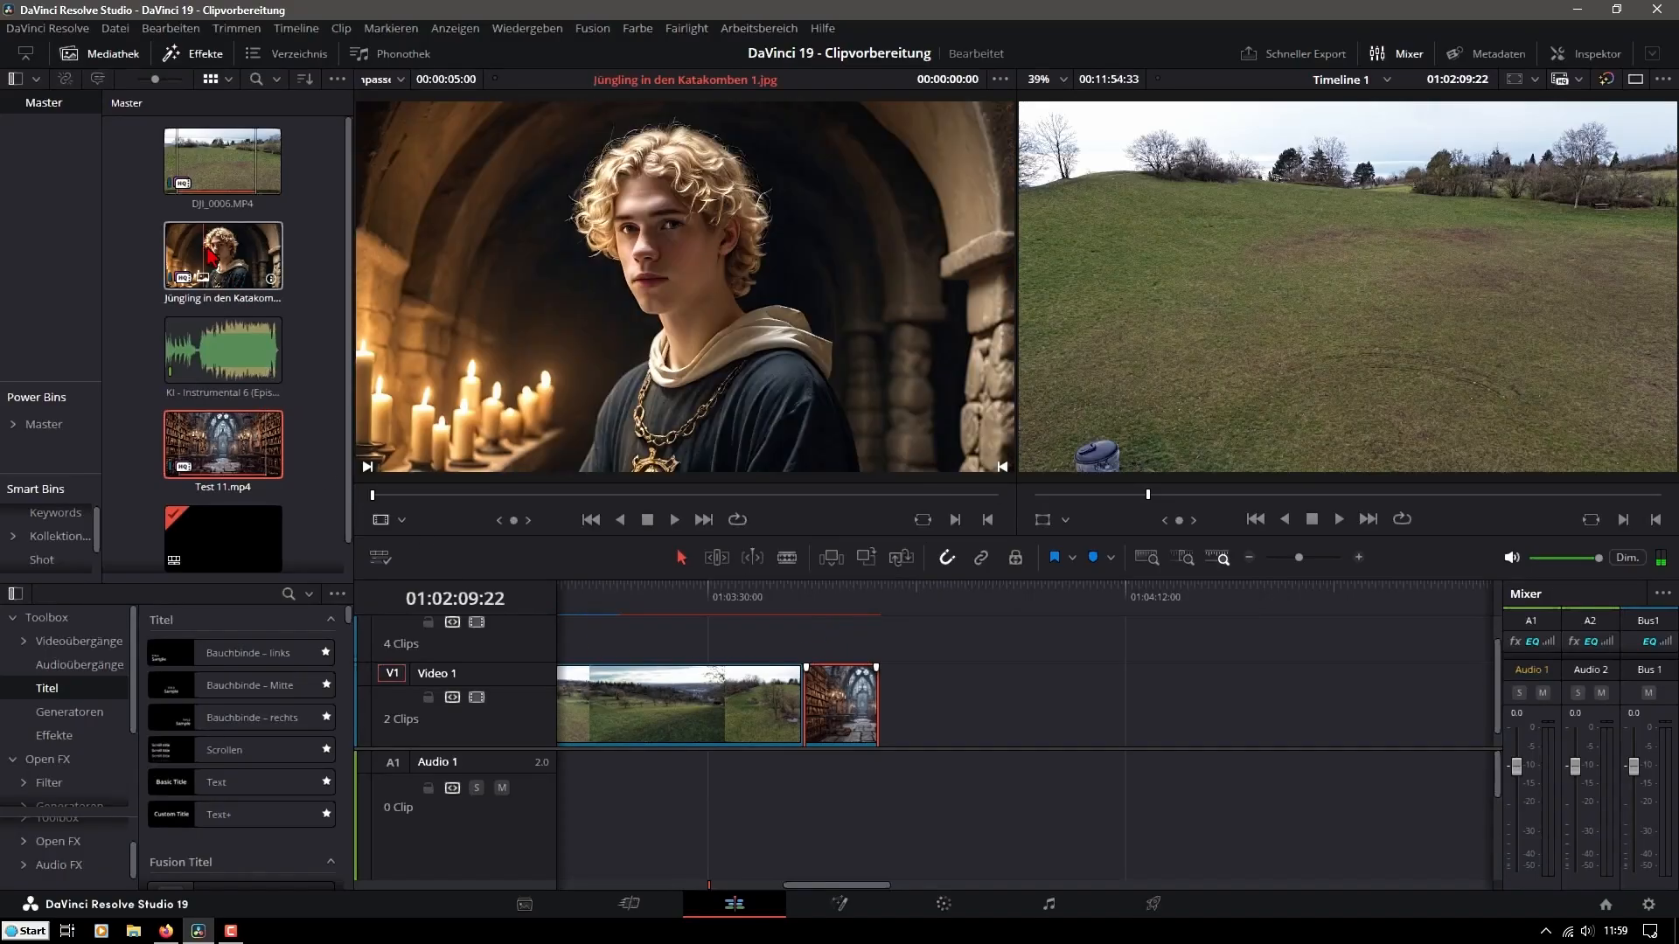
# Place Jüngling in den Katakomben 1.jpg directly after Test 11.mp4 on Video 1 and enable Cache rendern (Farbe-Modul) for it
pyautogui.moveTo(214, 258); pyautogui.dragTo(906, 721)
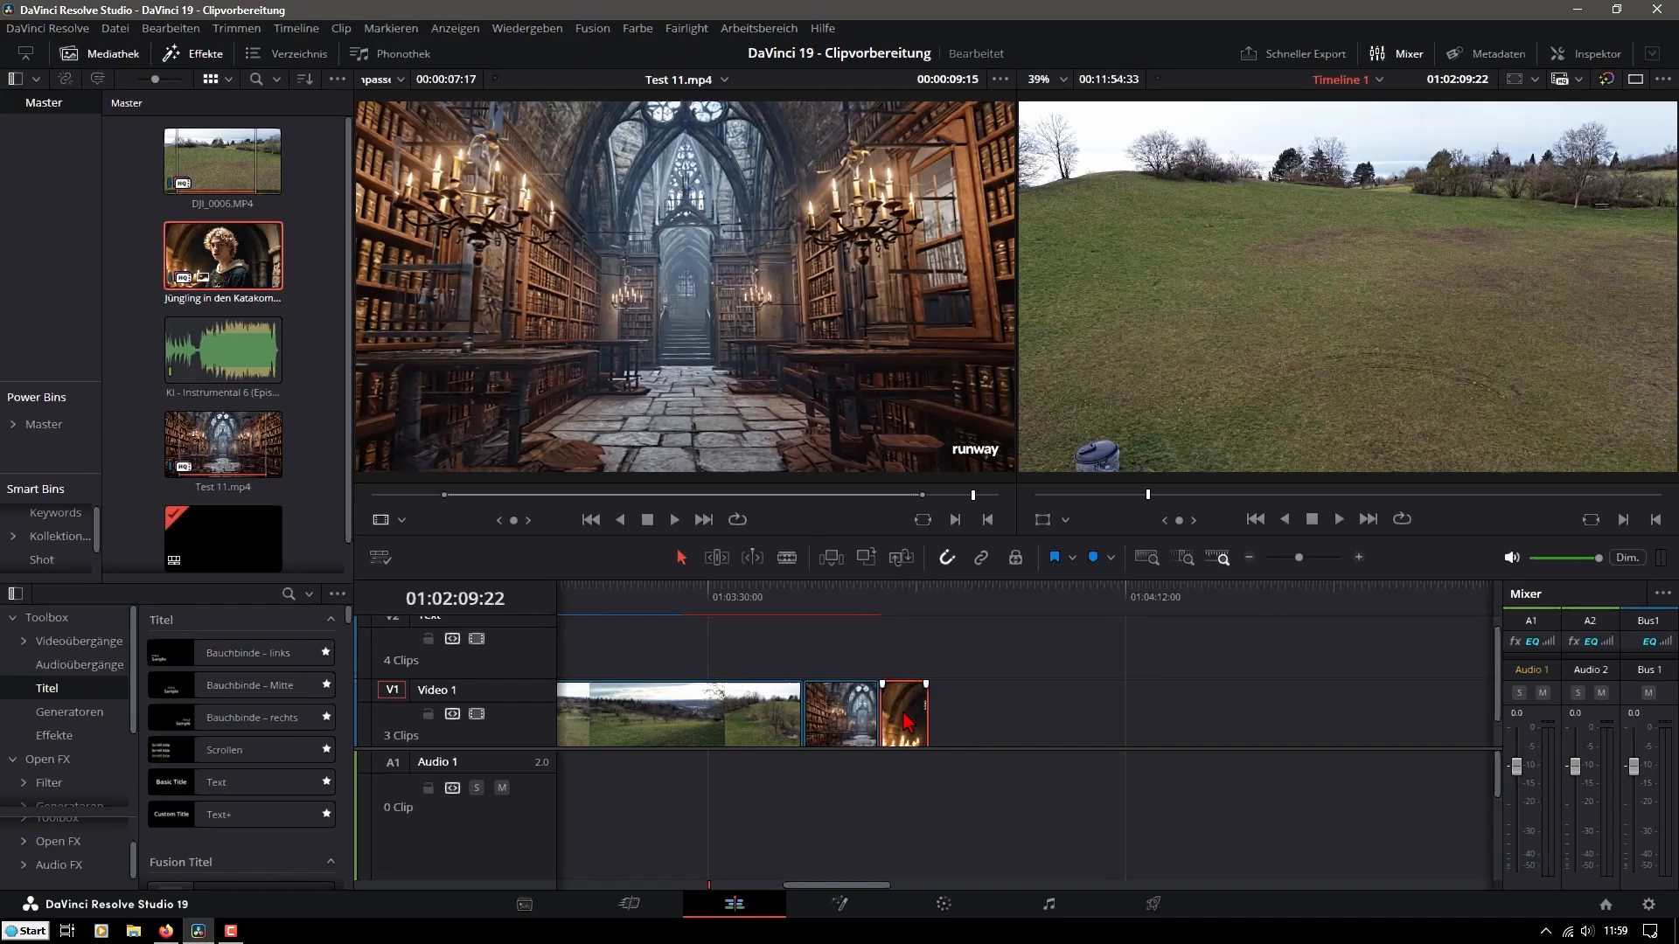
pyautogui.rightClick(905, 704)
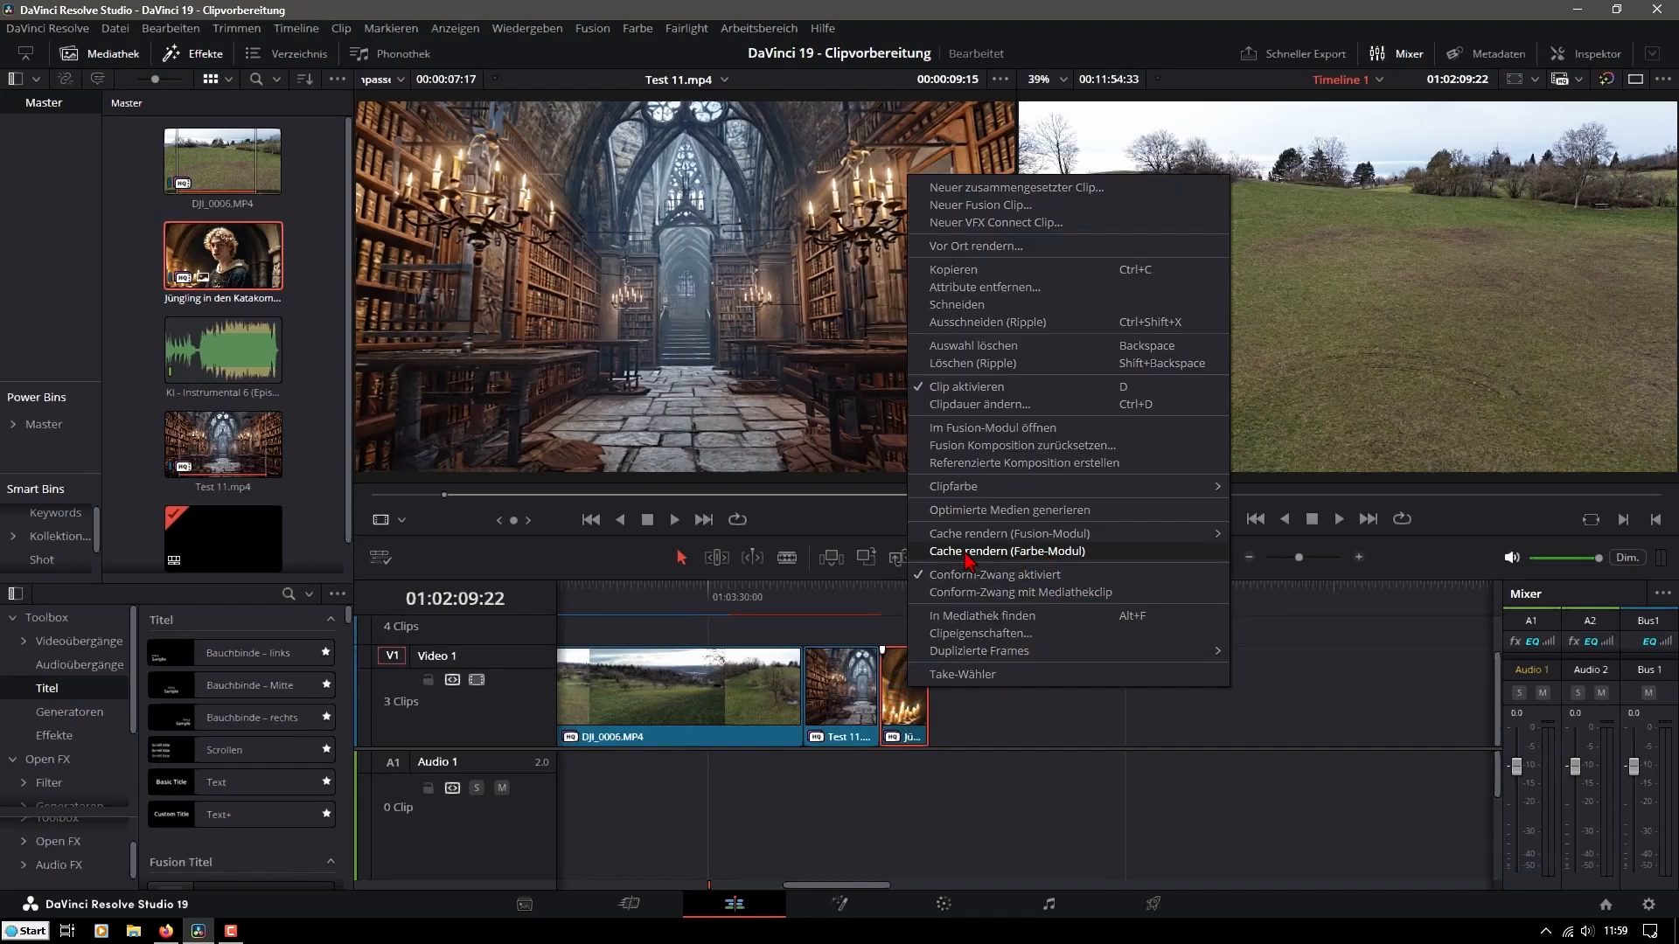
pyautogui.click(1019, 556)
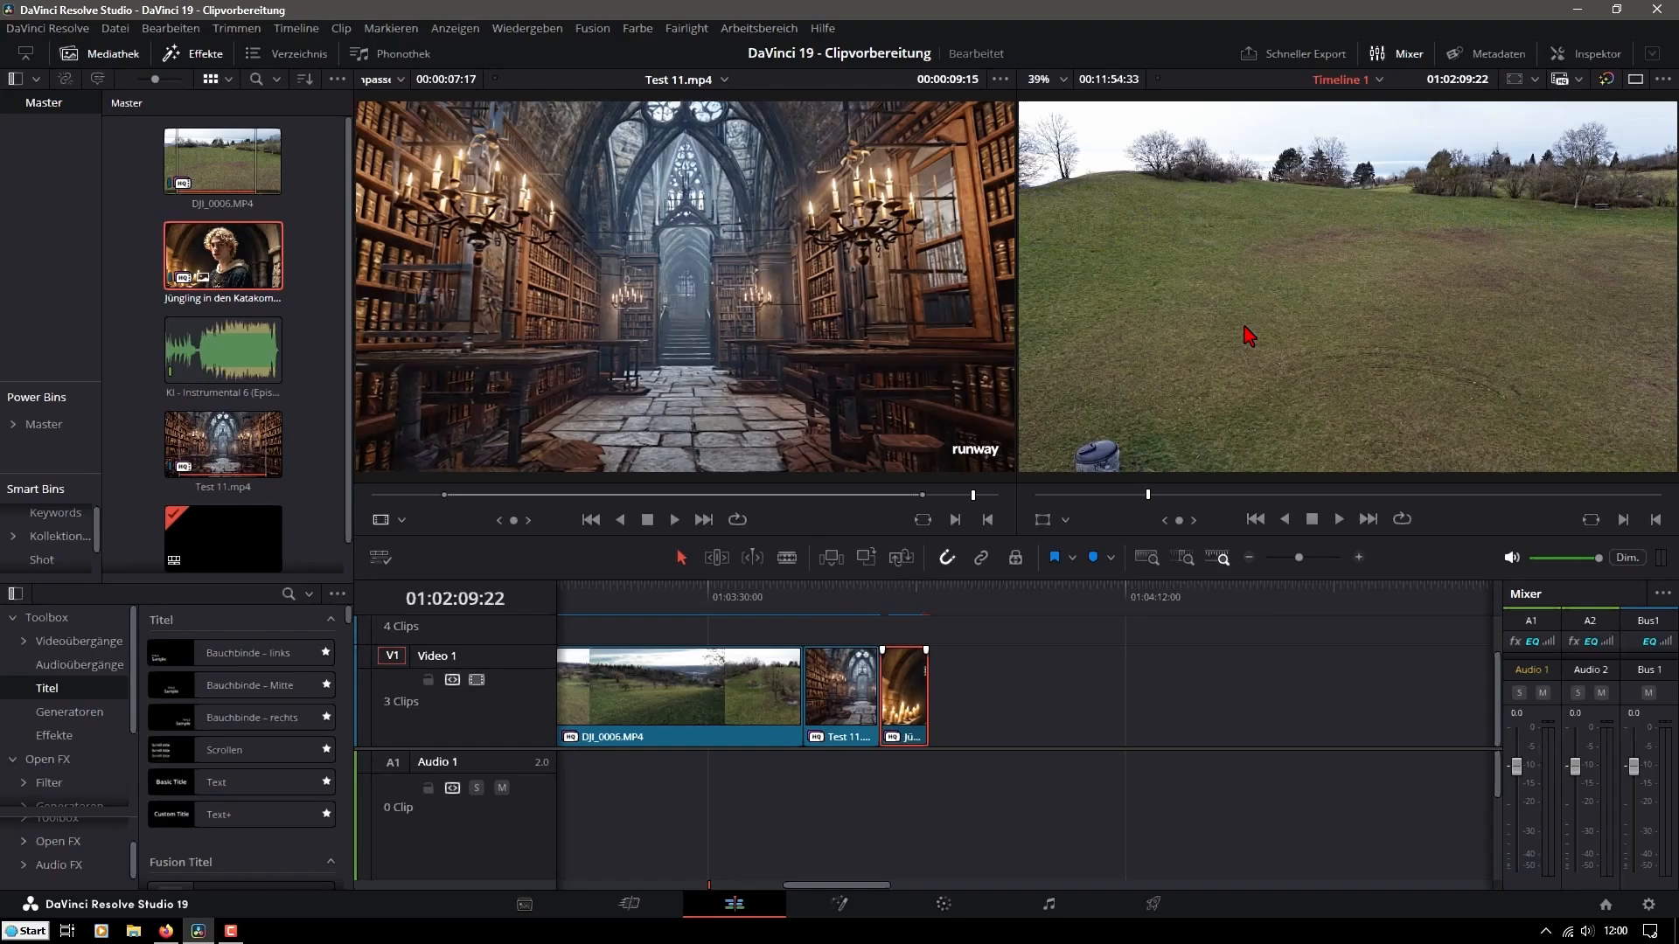
# Apply black output bars with the 2.0 aspect ratio to the whole timeline
pyautogui.hotkey('alt', 'o')
pyautogui.click(298, 29)
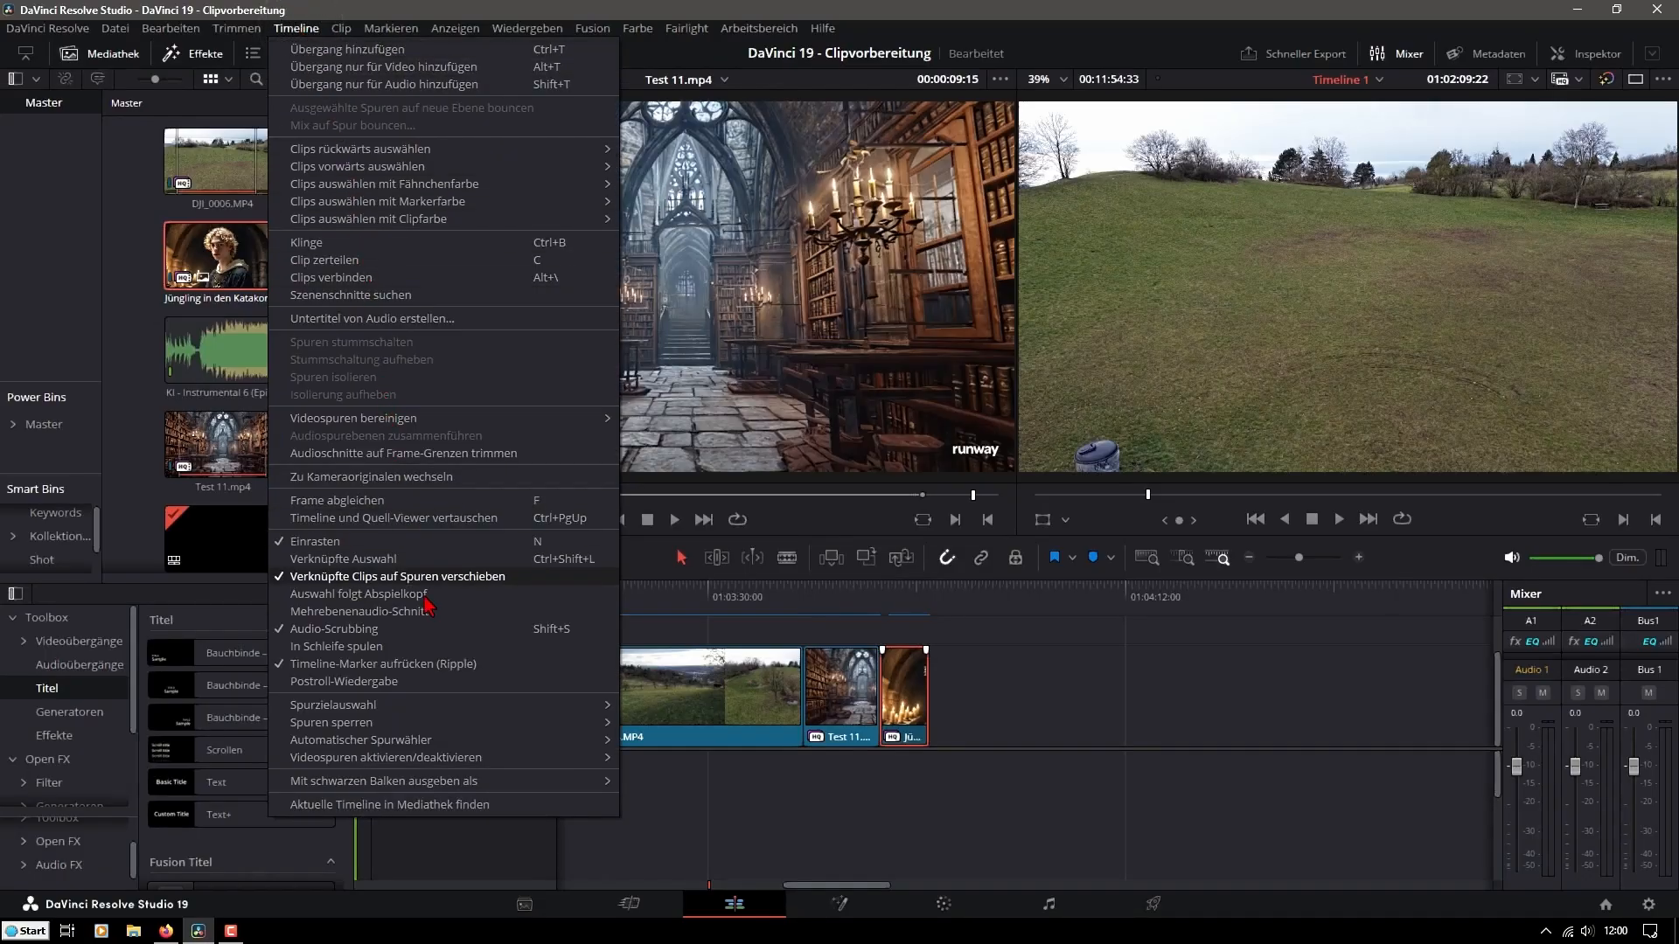
pyautogui.moveTo(361, 790)
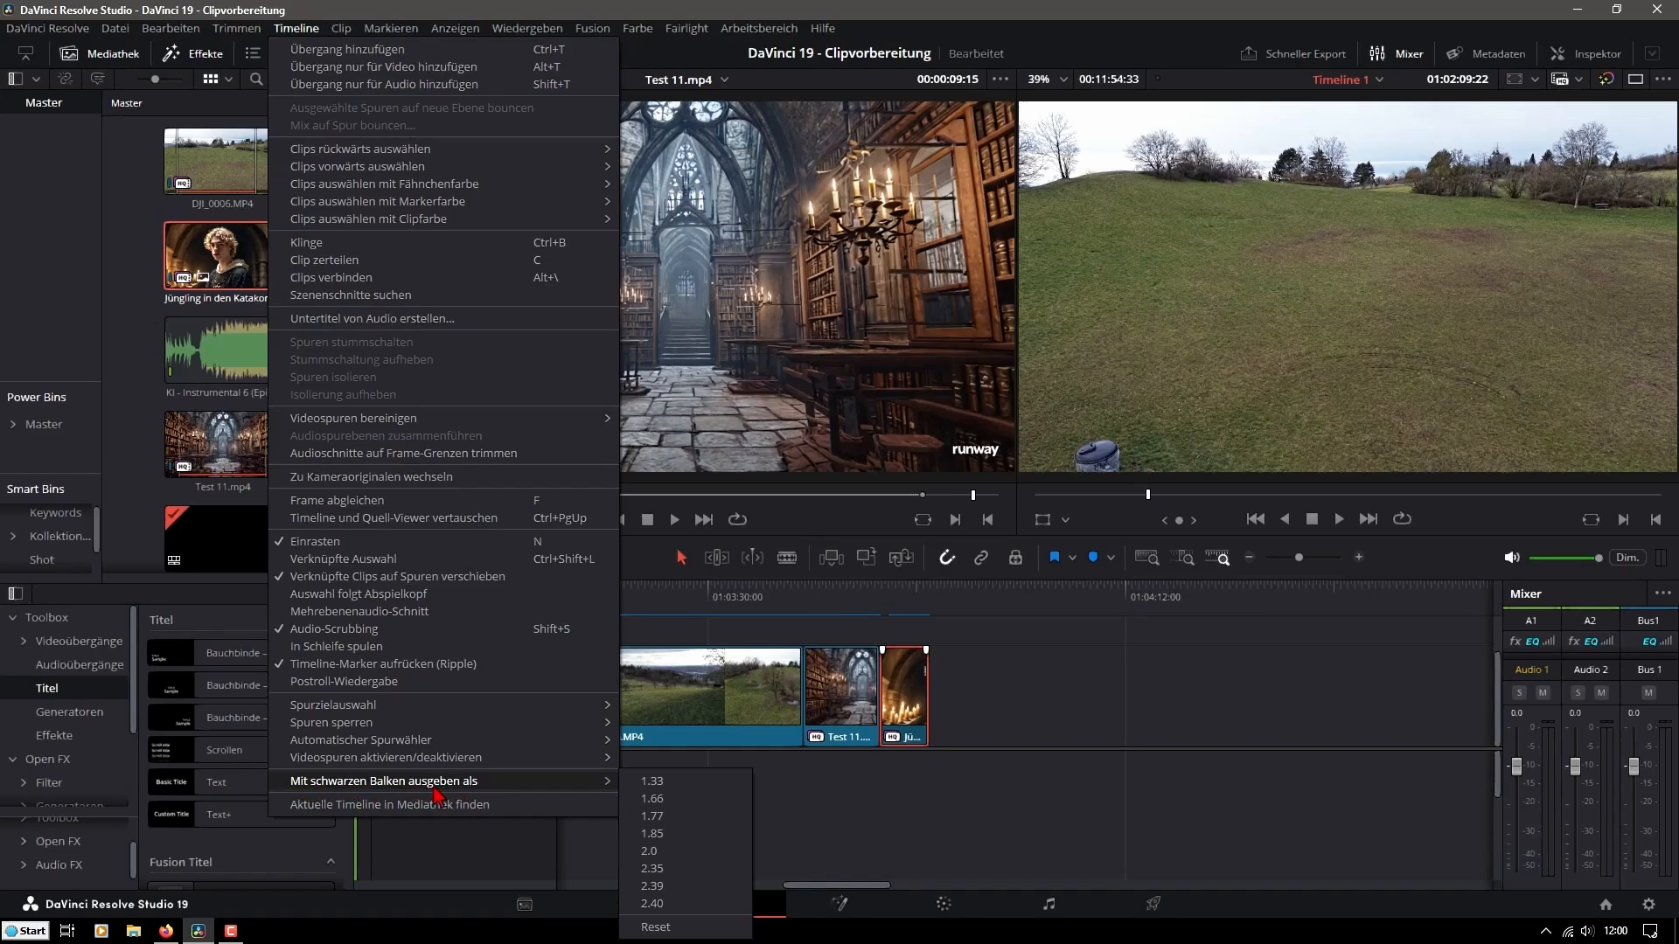
pyautogui.click(645, 854)
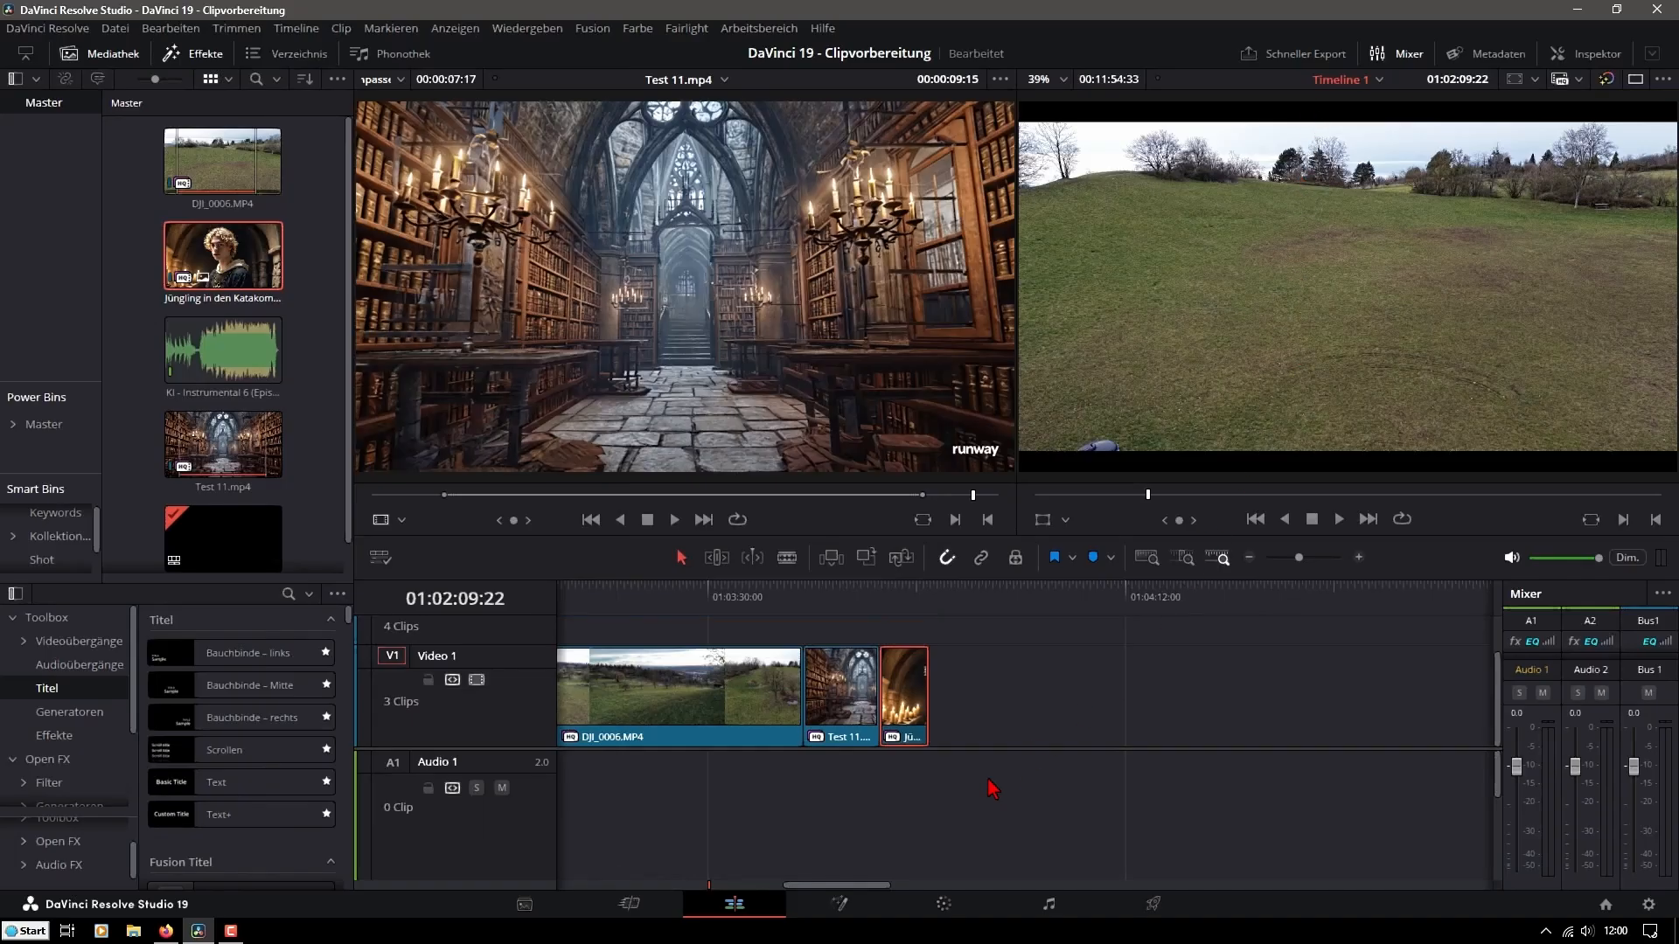
# Play short passages of DJI_0006.MP4, Test 11.mp4 and the Jüngling image in the timeline to check the black bars on each clip
pyautogui.moveTo(840, 885); pyautogui.dragTo(757, 892)
pyautogui.press('space')
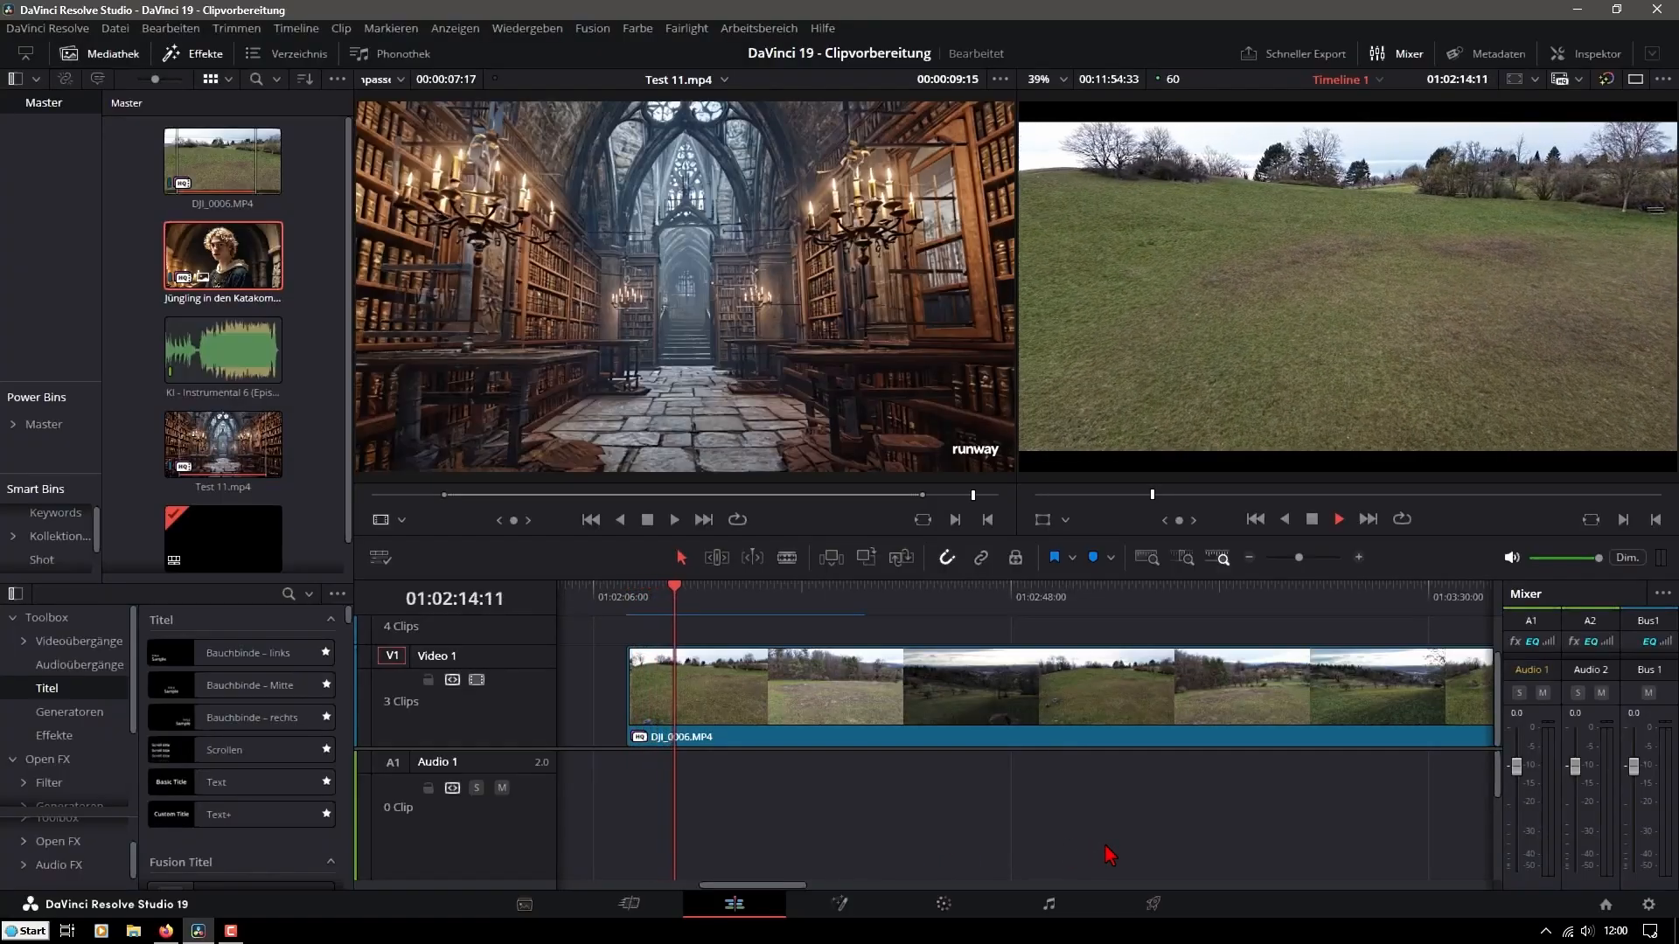
pyautogui.press('space')
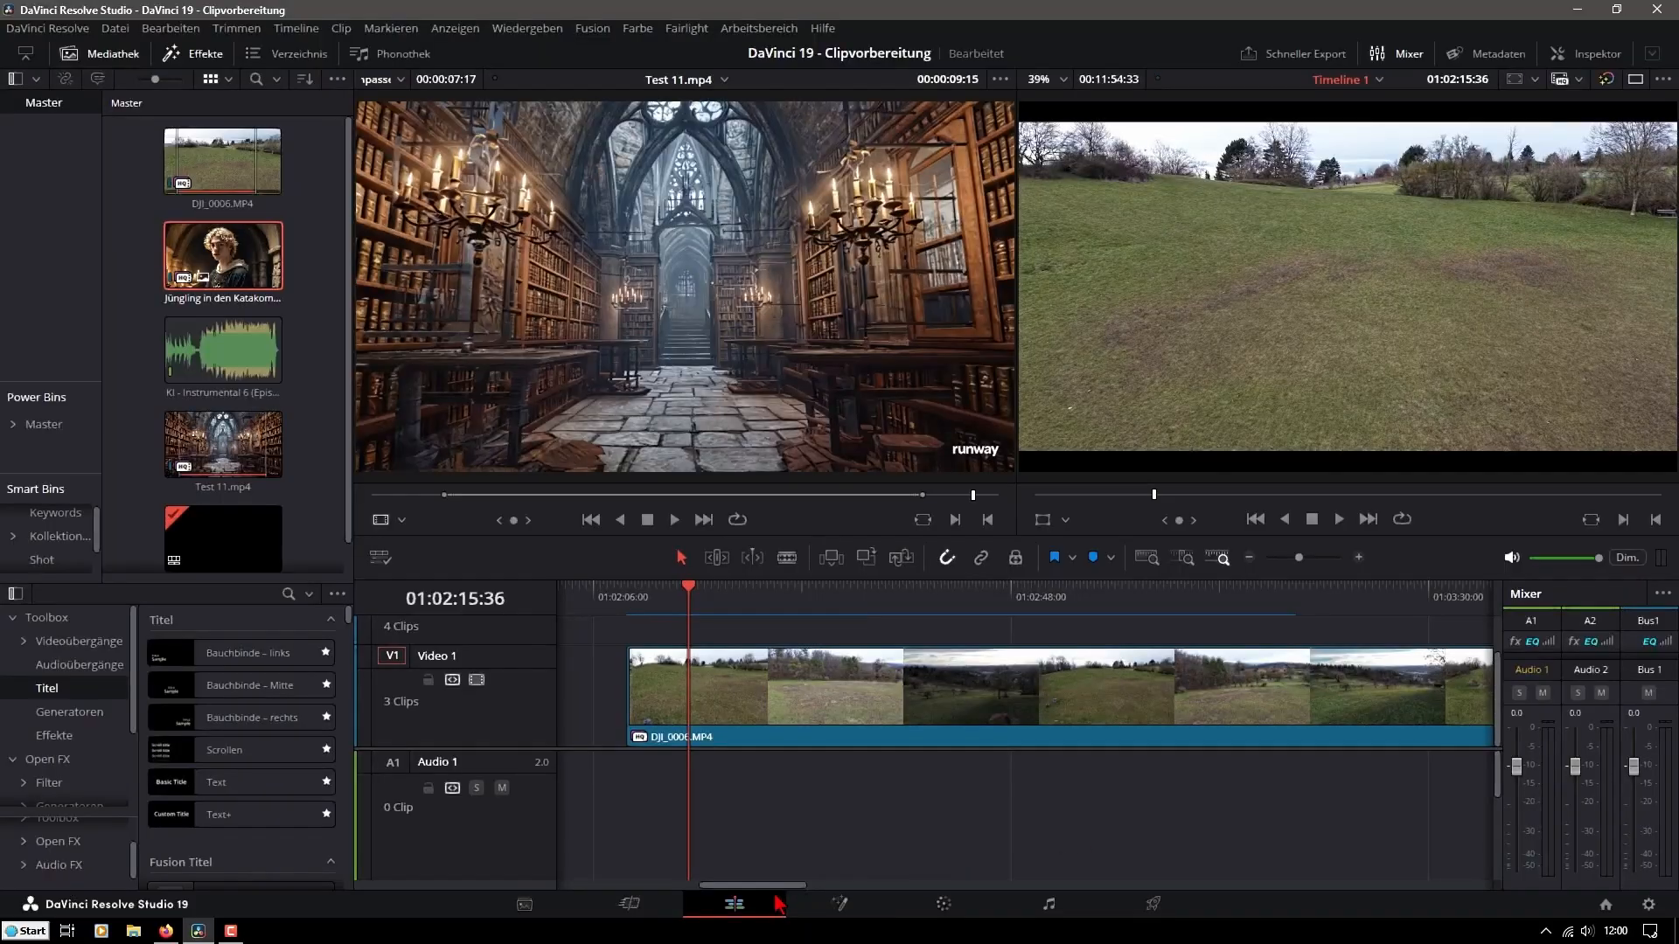
pyautogui.moveTo(775, 885); pyautogui.dragTo(857, 904)
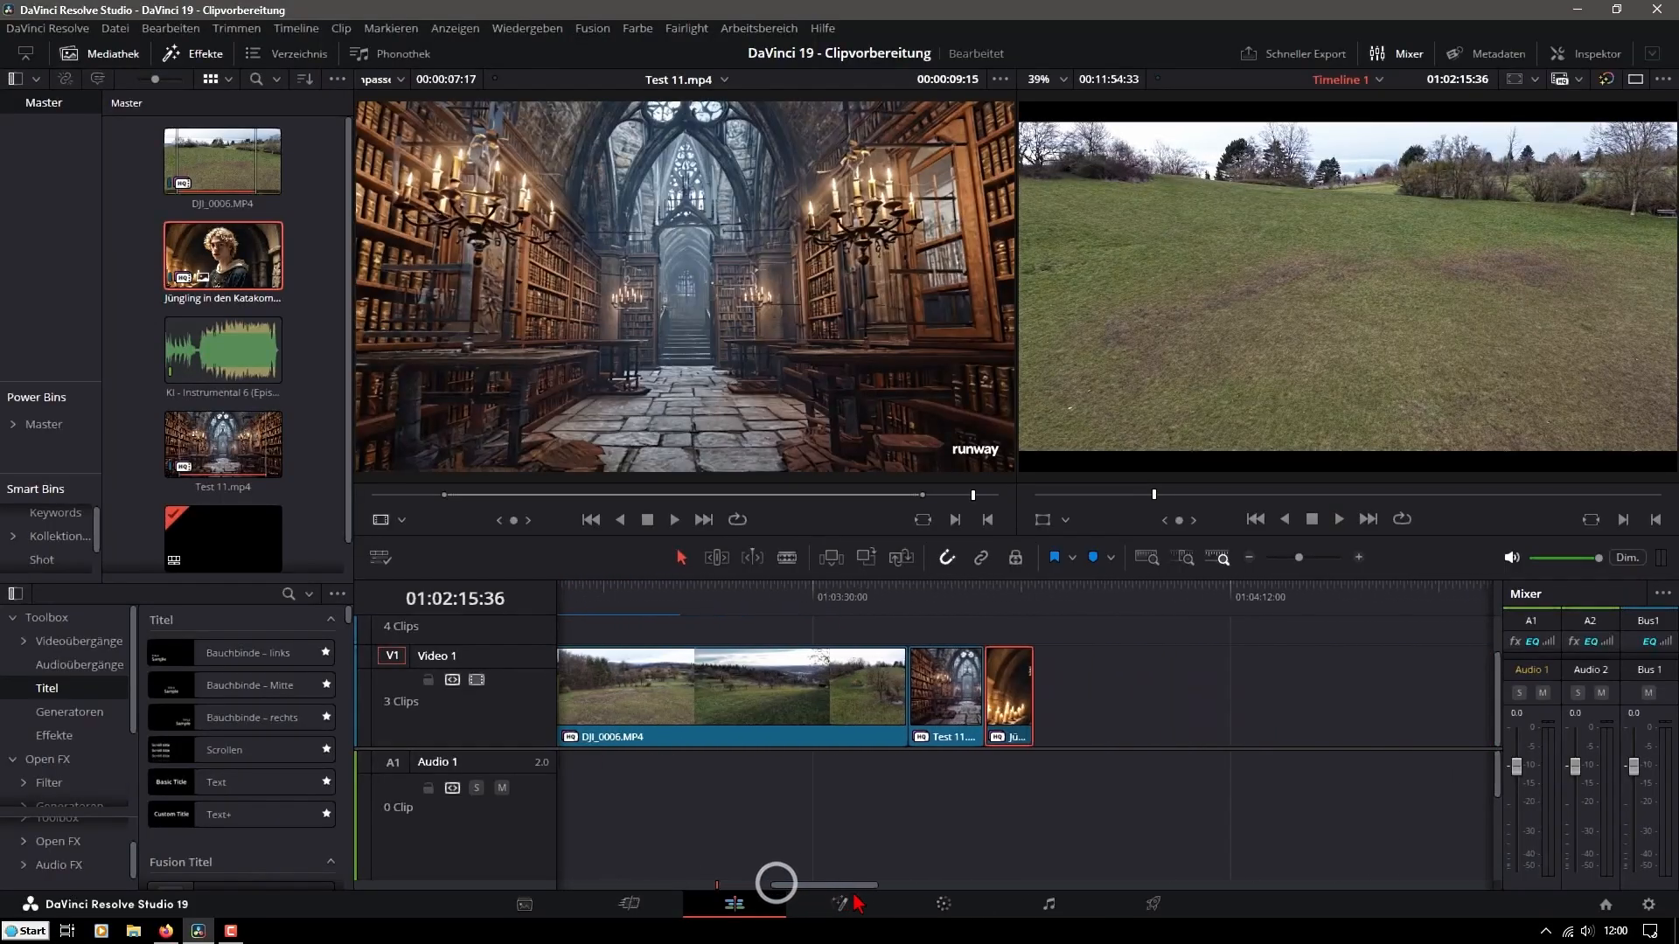
pyautogui.click(815, 599)
pyautogui.press('space')
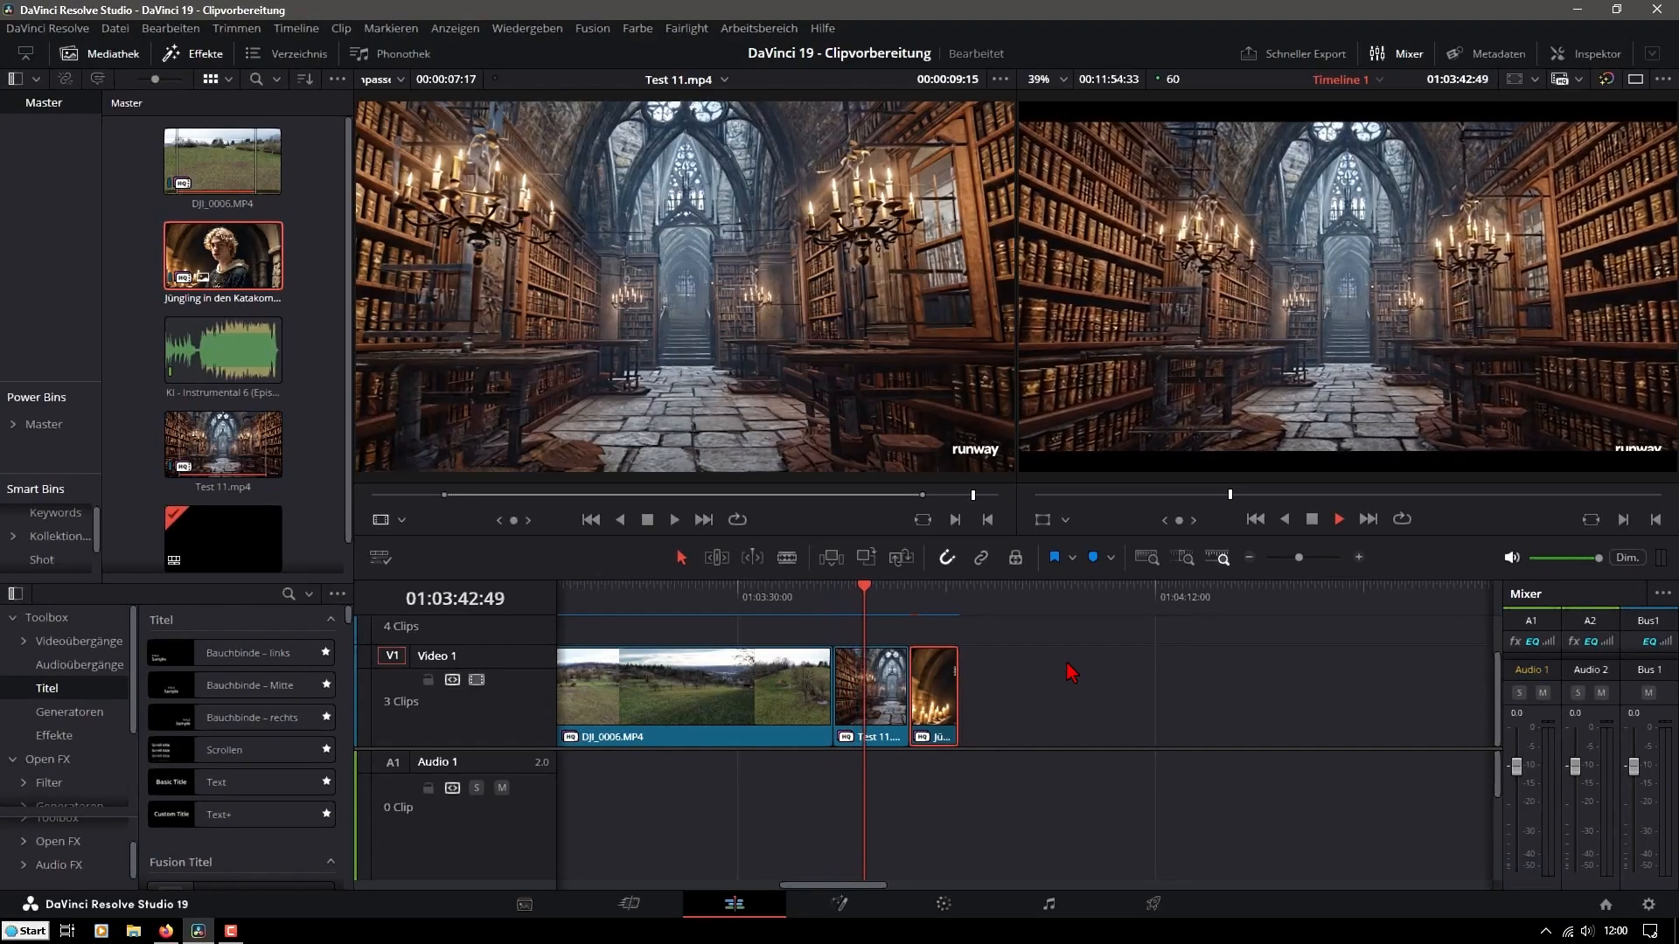
pyautogui.press('space')
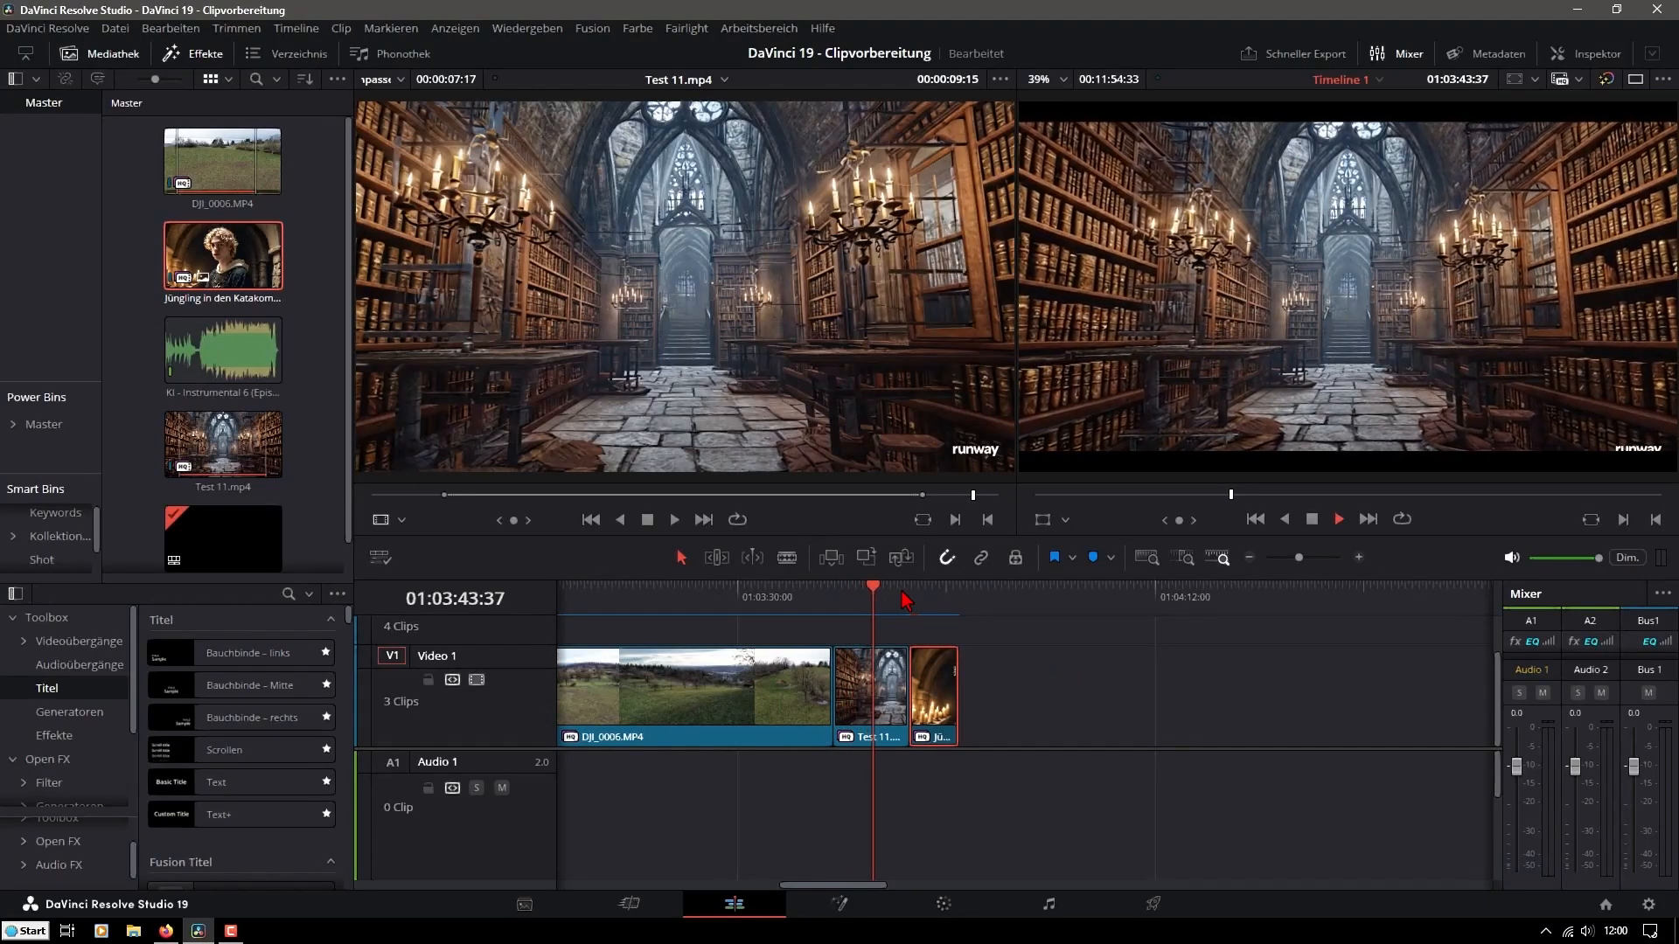
pyautogui.moveTo(940, 600); pyautogui.dragTo(915, 594)
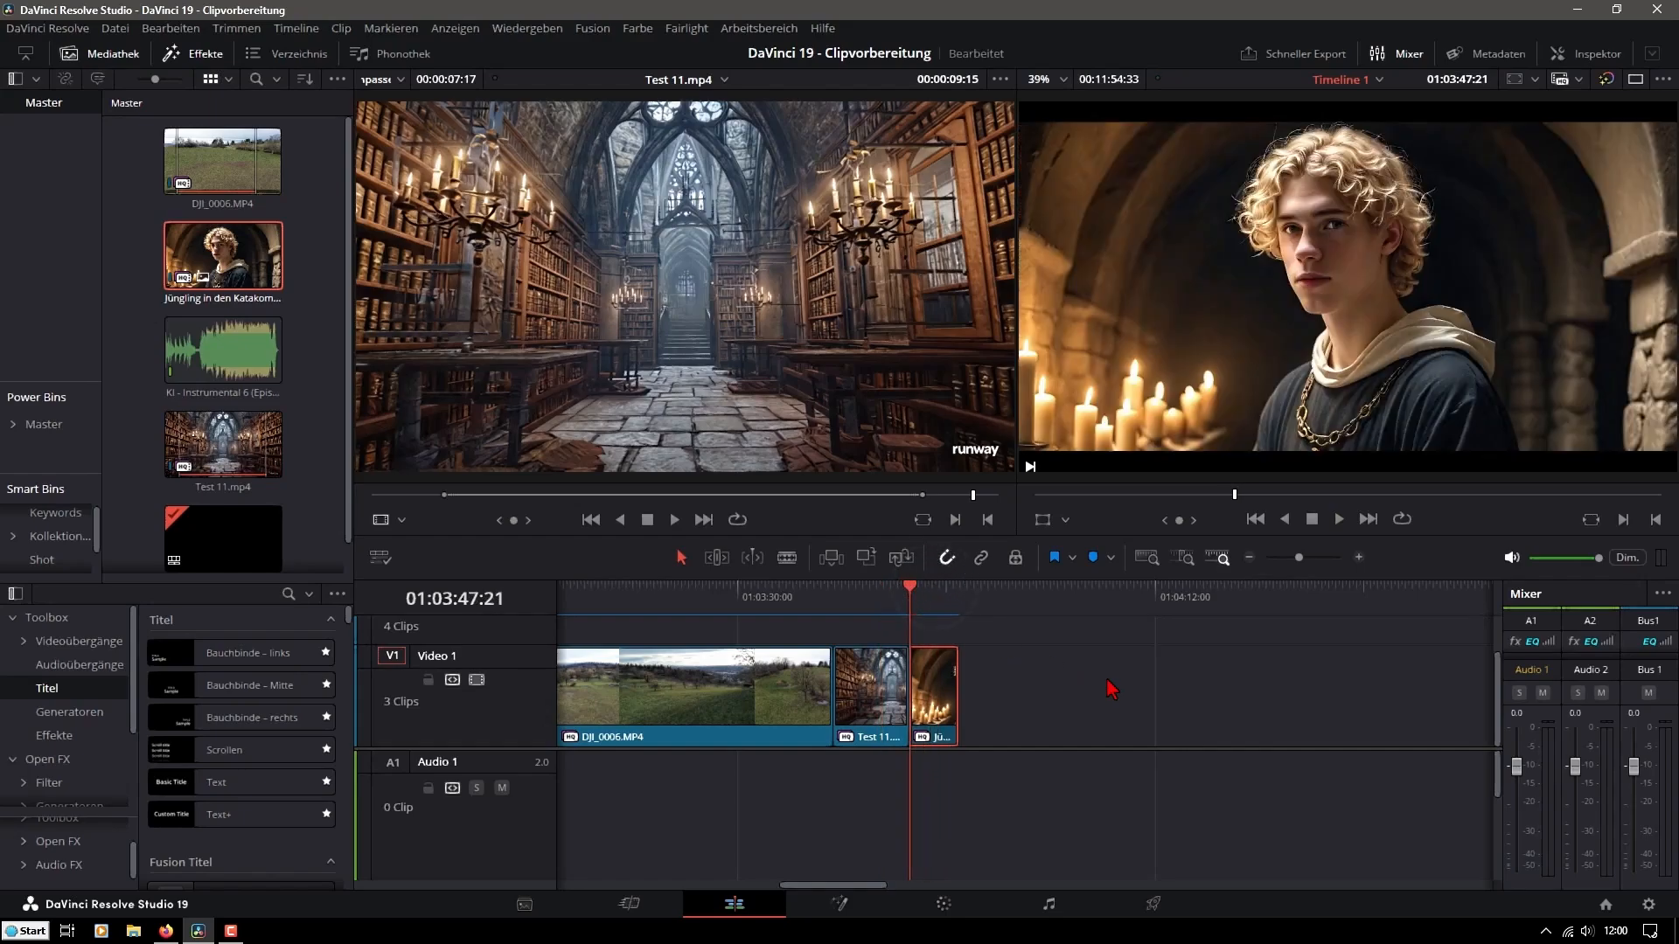
pyautogui.press('space')
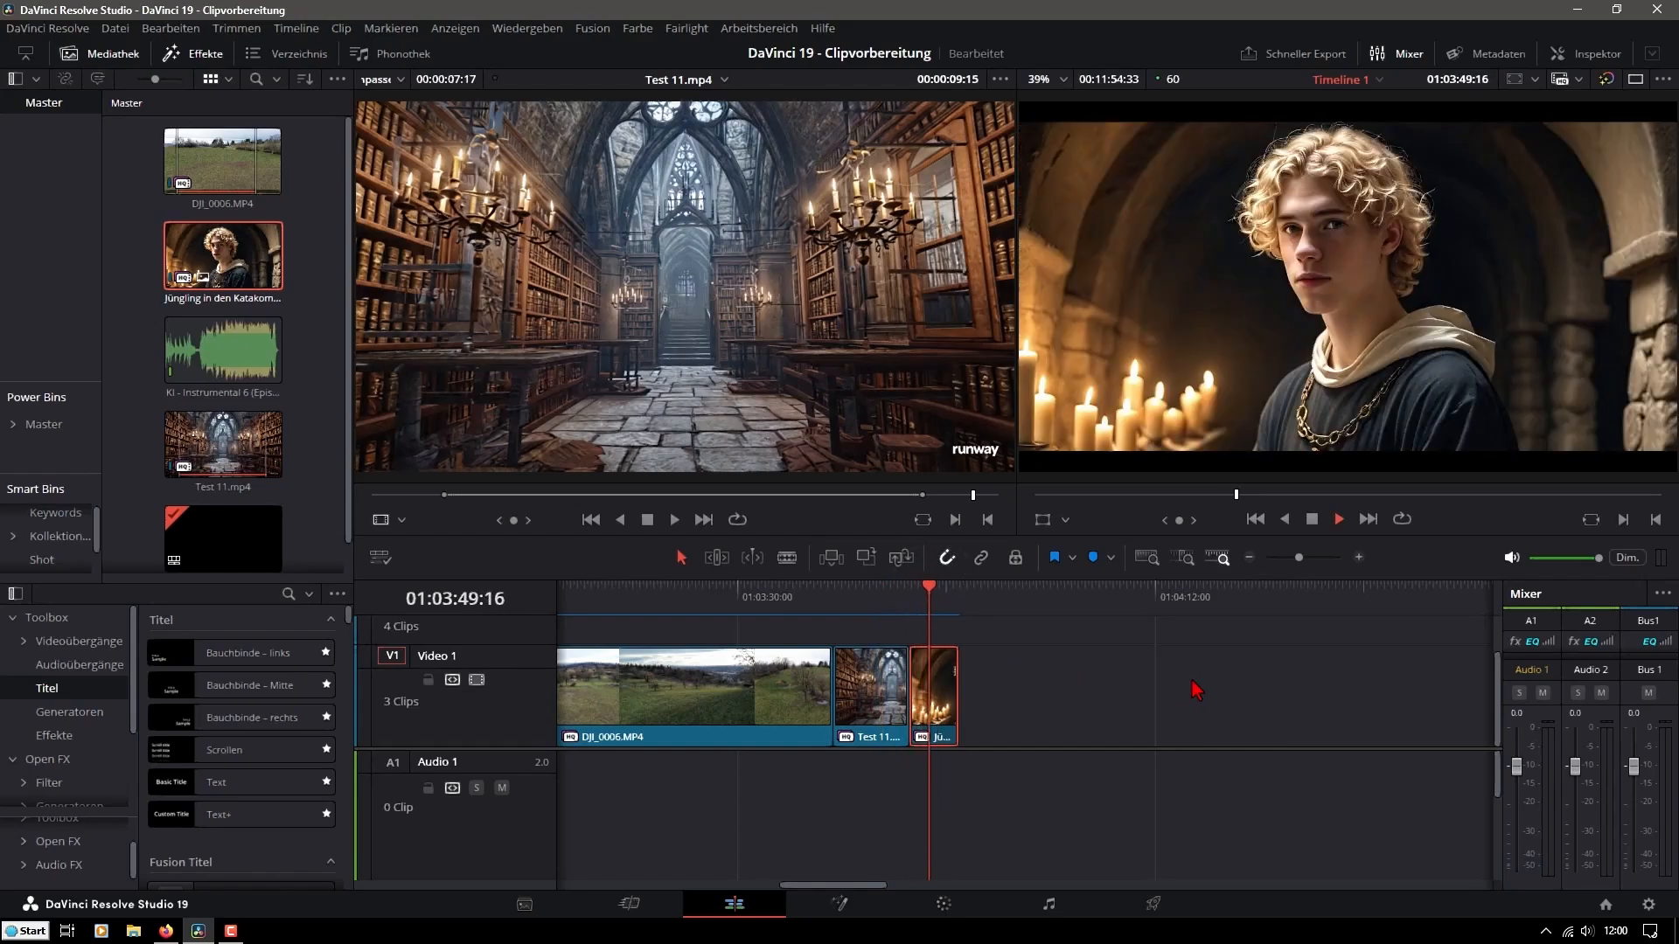
pyautogui.press('space')
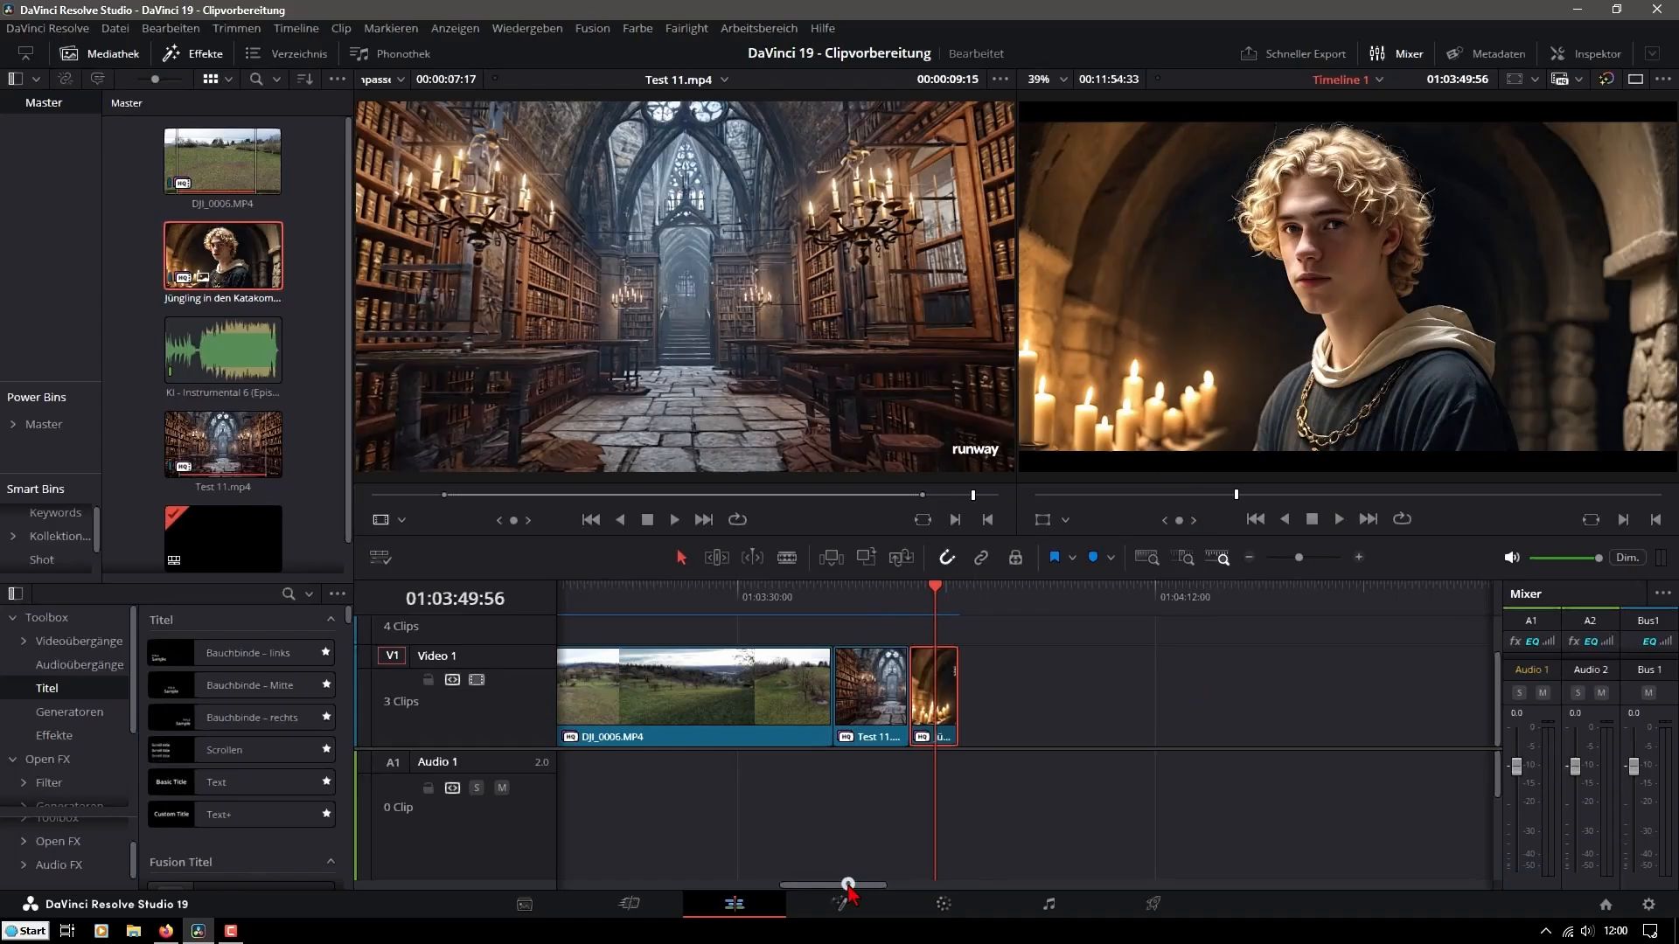
# Return the playhead to 01:02:09:22 and place KI - Instrumental 6 (Episch, Intro).mp3 on Audio 1, aligned with the start of DJI_0006.MP4
pyautogui.hscroll(-5, 848, 883)
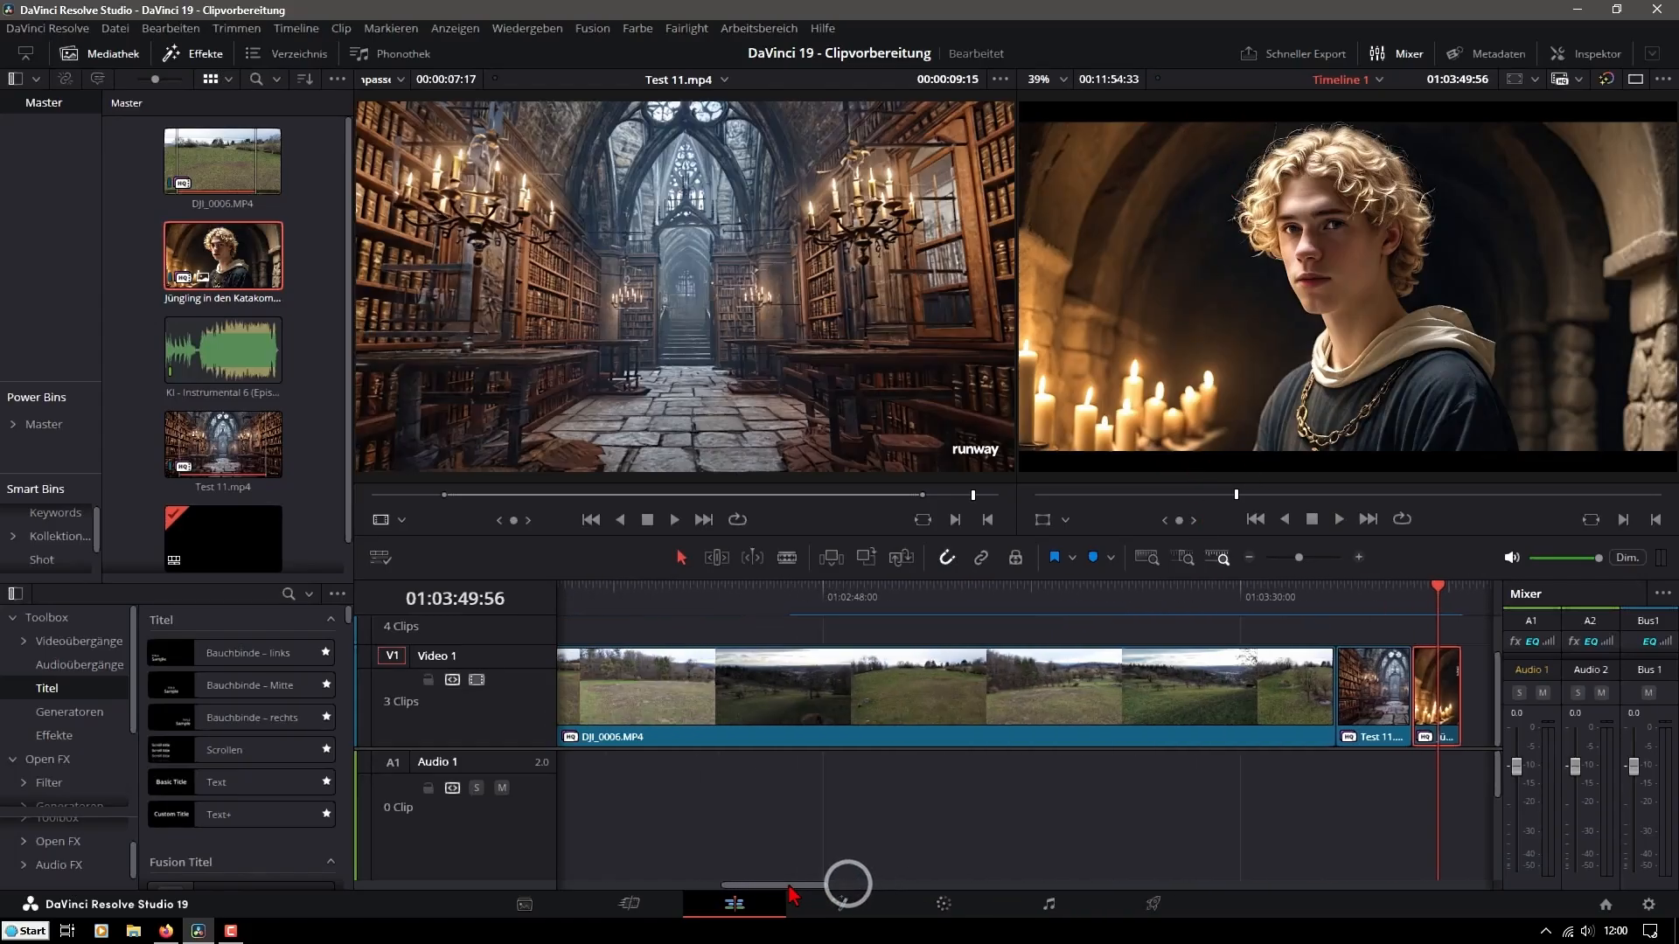
pyautogui.click(674, 598)
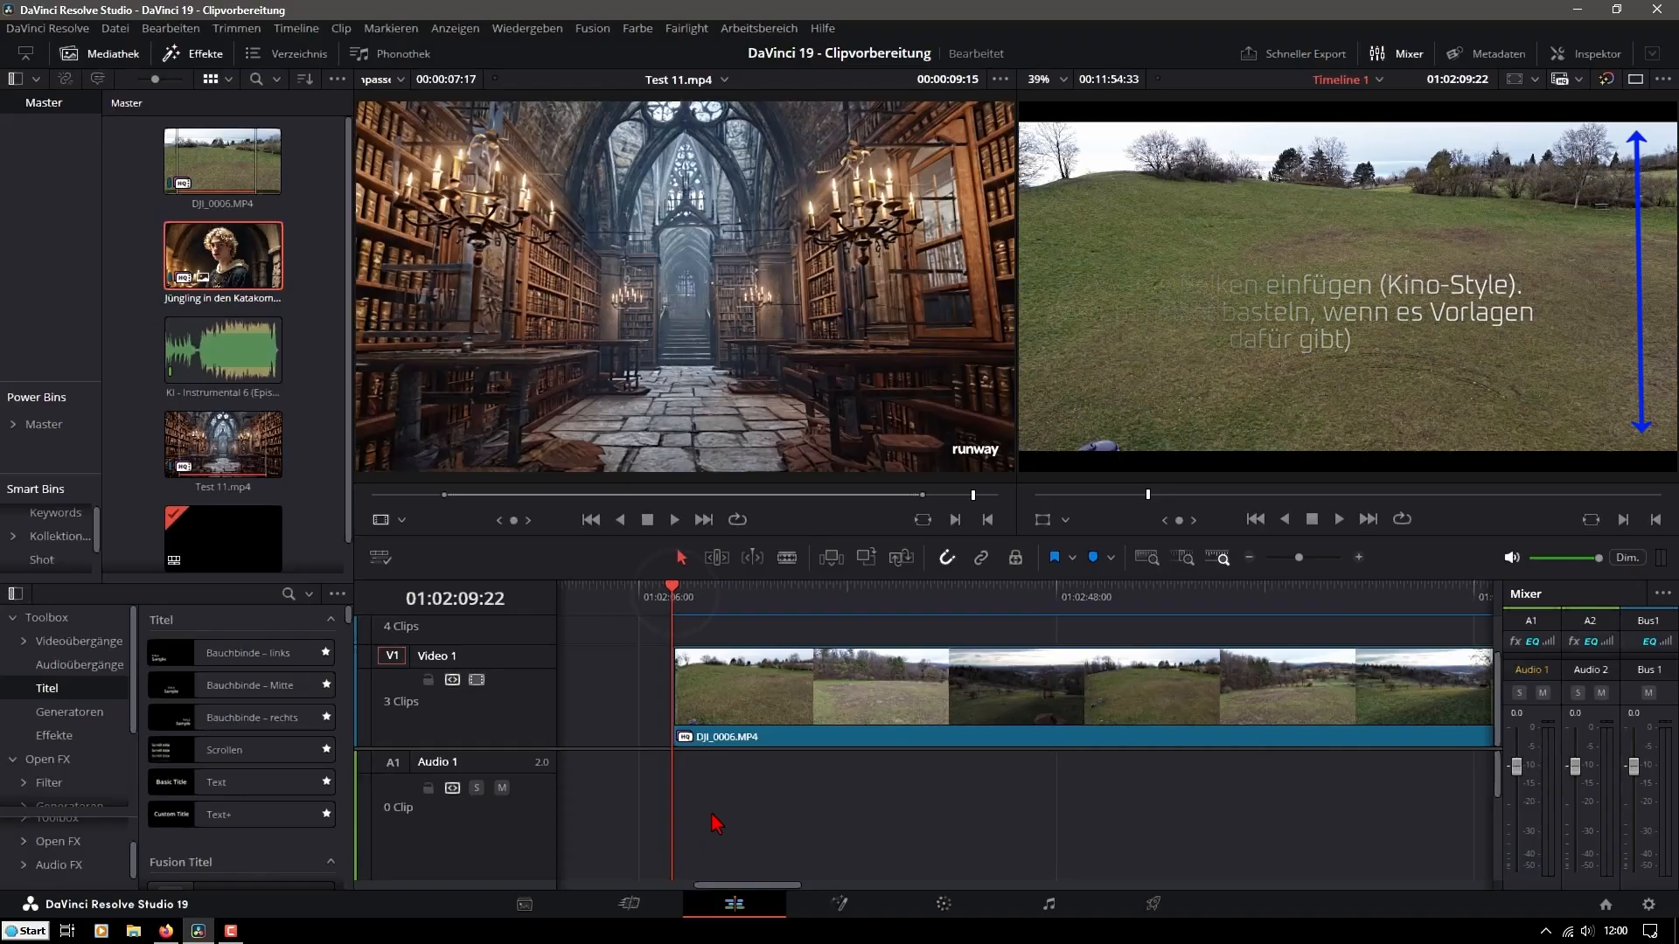
pyautogui.doubleClick(244, 353)
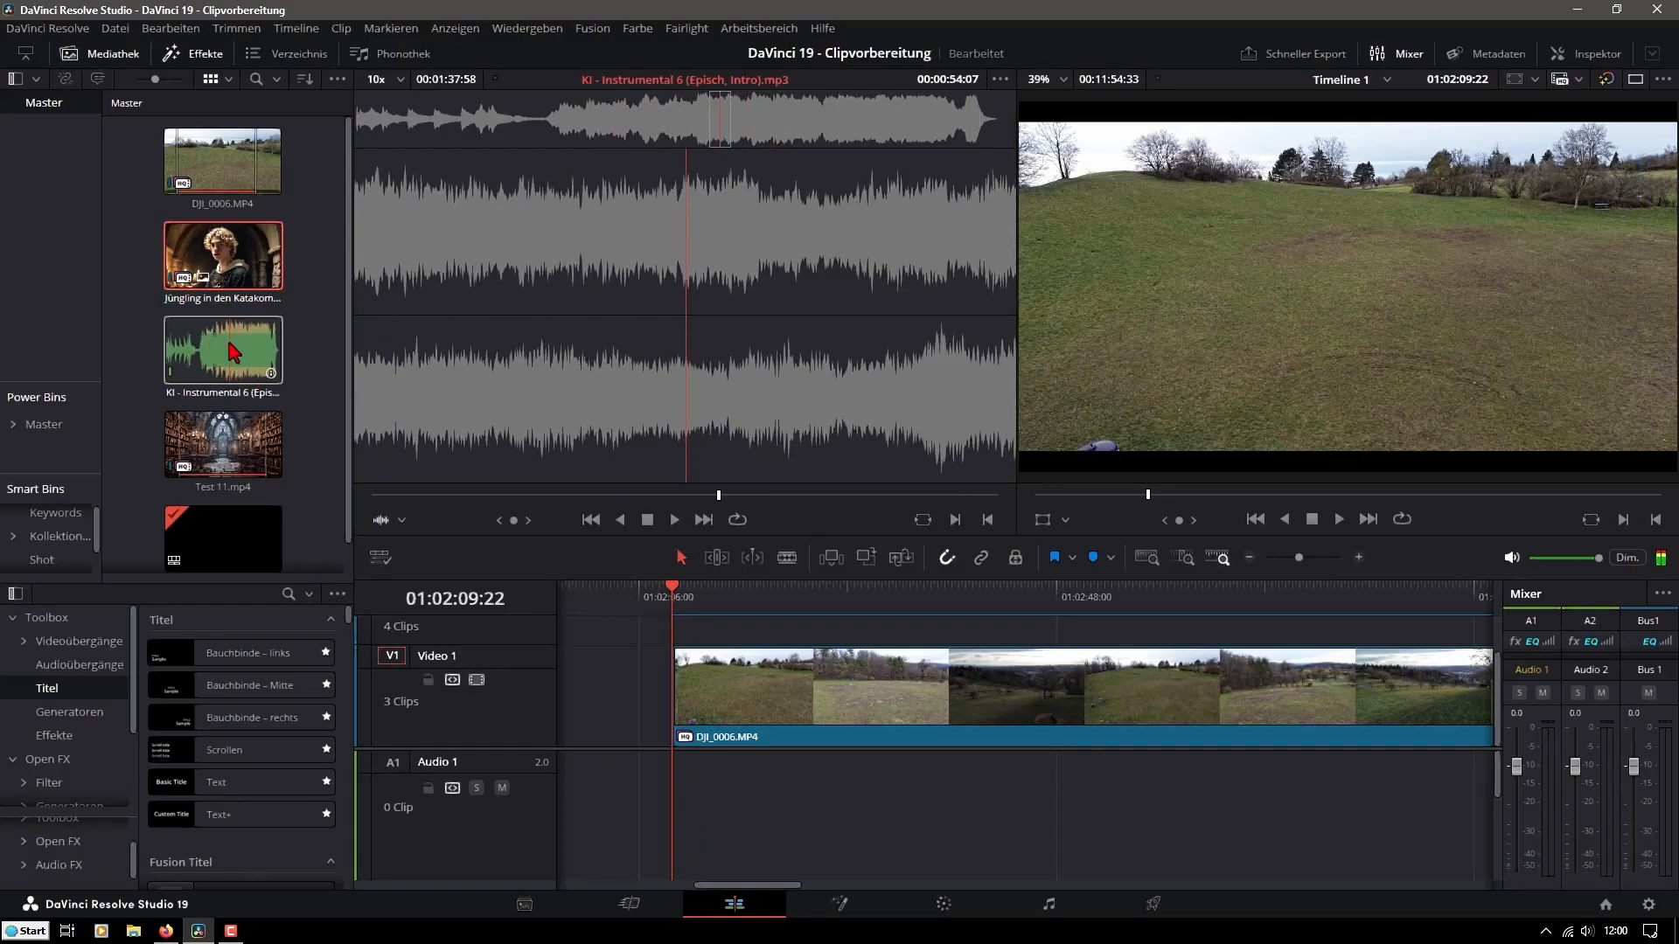
pyautogui.moveTo(229, 342); pyautogui.dragTo(638, 770)
pyautogui.moveTo(754, 838); pyautogui.dragTo(837, 852)
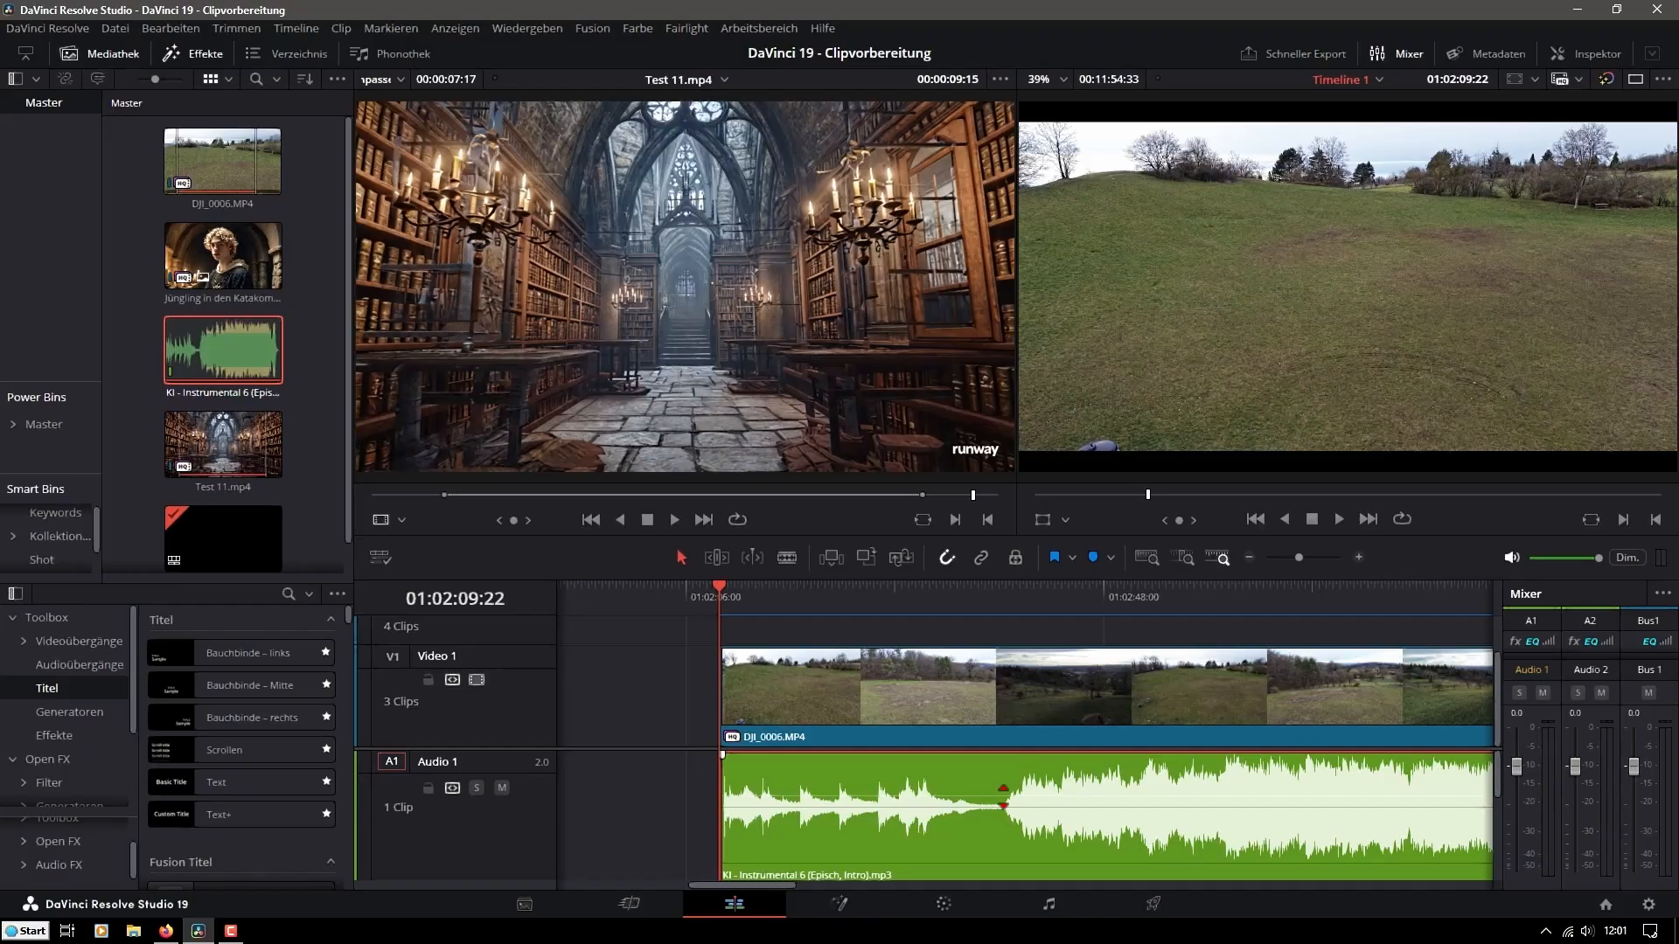
# Lower the volume of the KI - Instrumental 6 (Episch, Intro).mp3 clip to -2.34 dB and check the level in its audio properties
pyautogui.click(1006, 797)
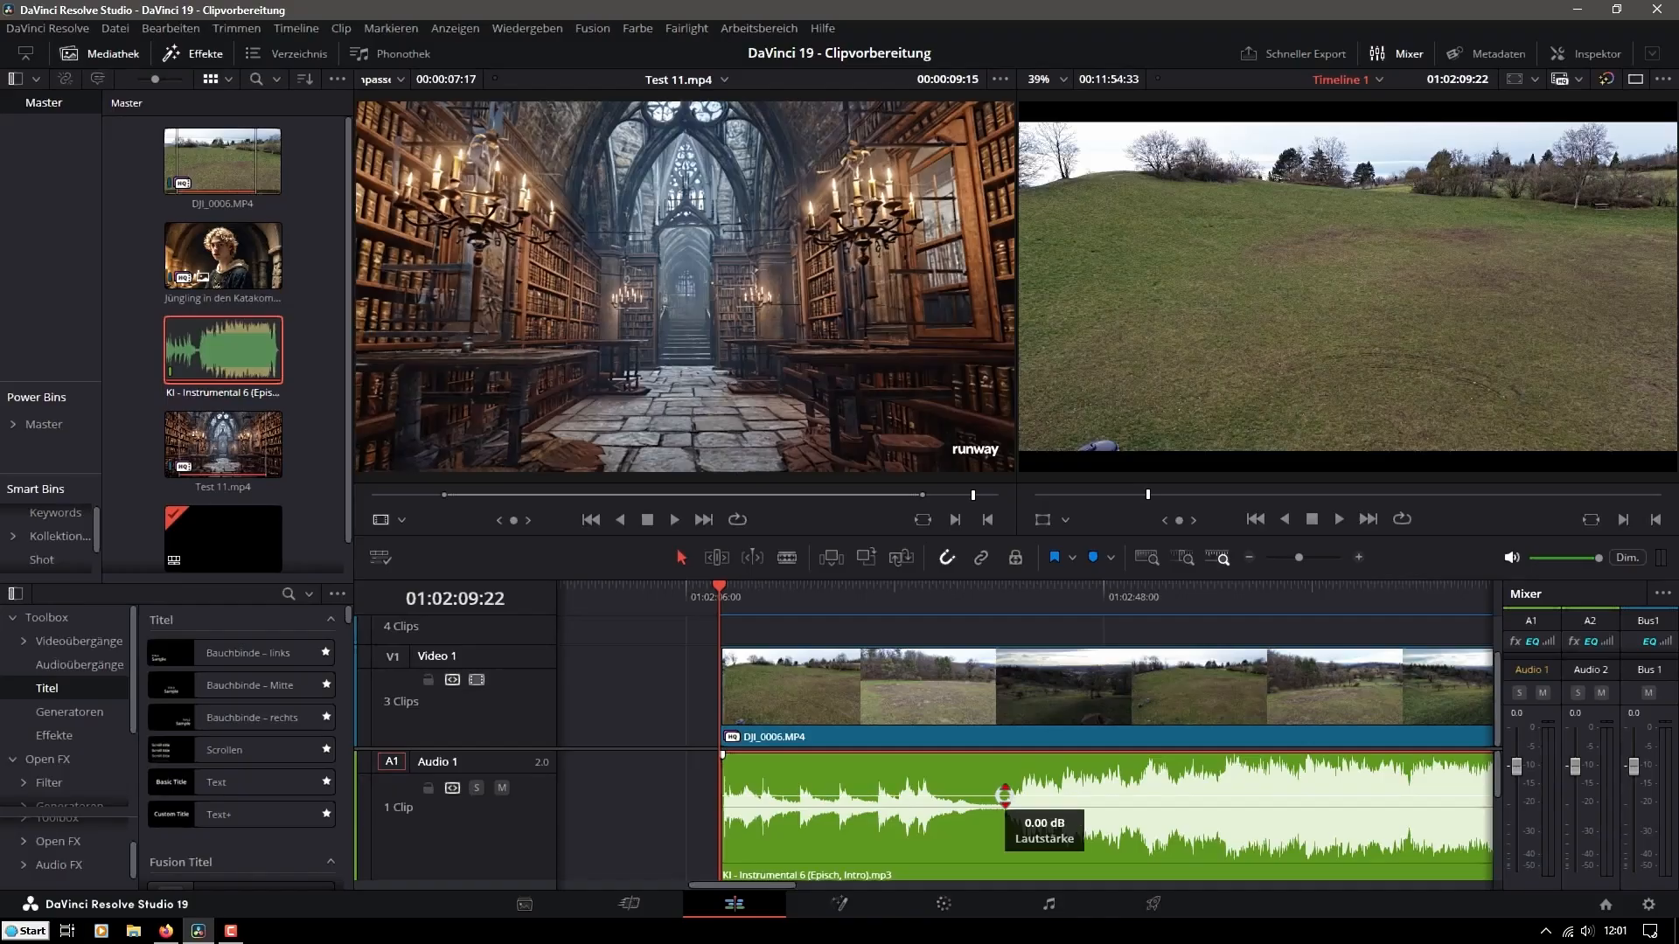
pyautogui.moveTo(1006, 795); pyautogui.dragTo(1007, 799)
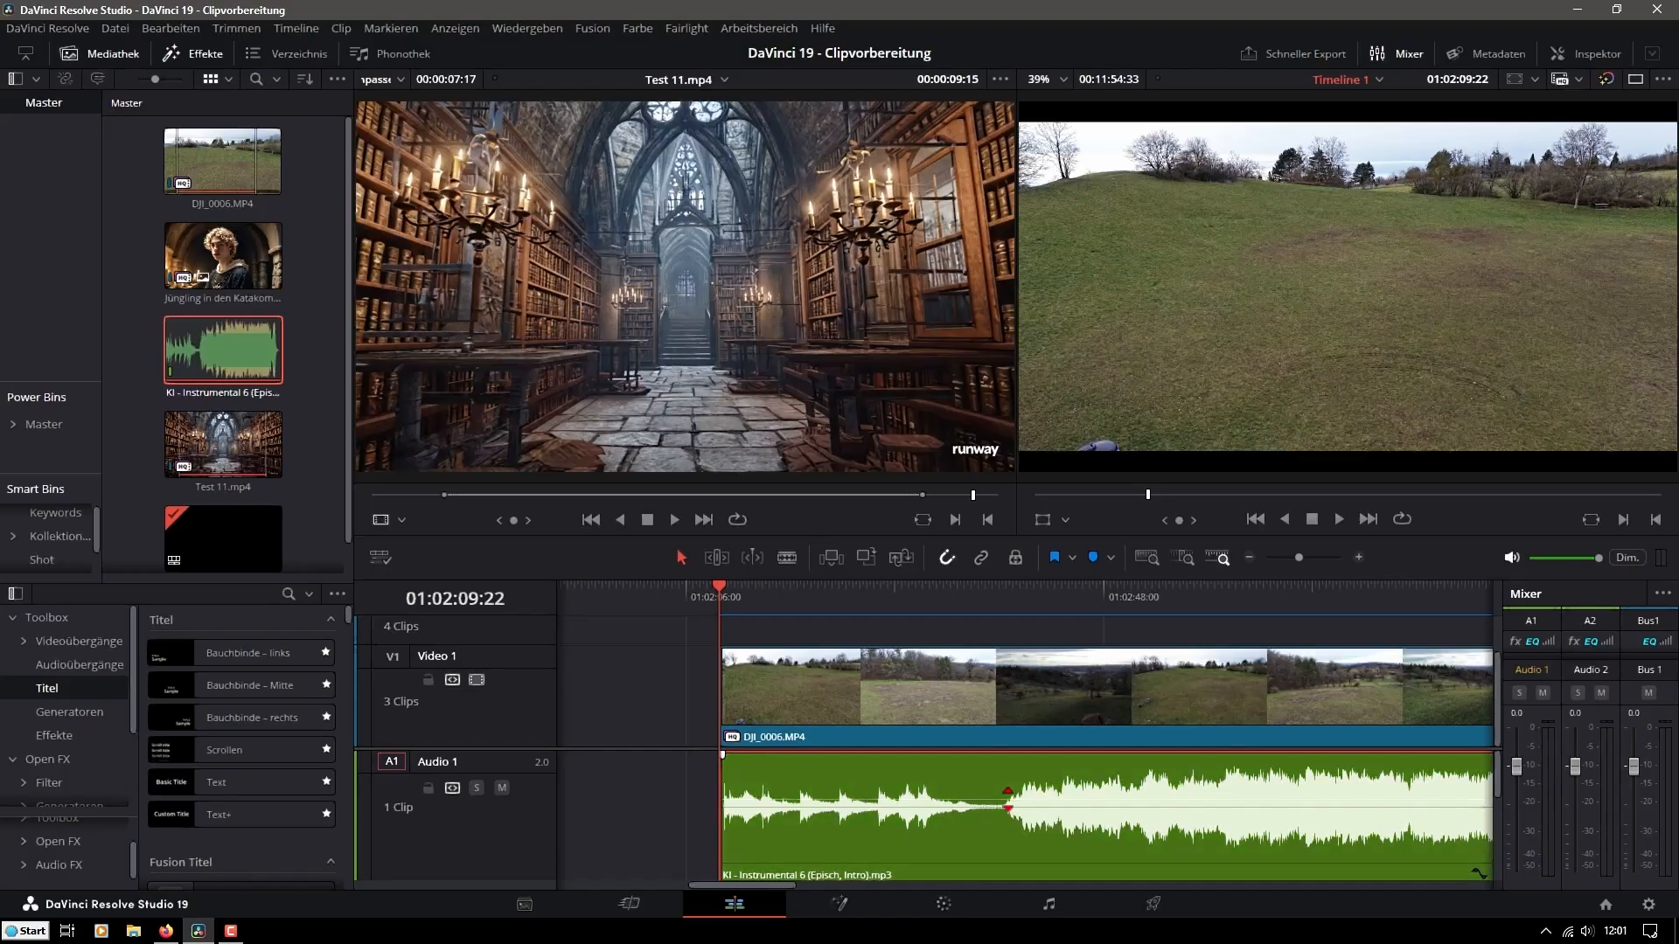
pyautogui.click(997, 777)
pyautogui.click(1600, 58)
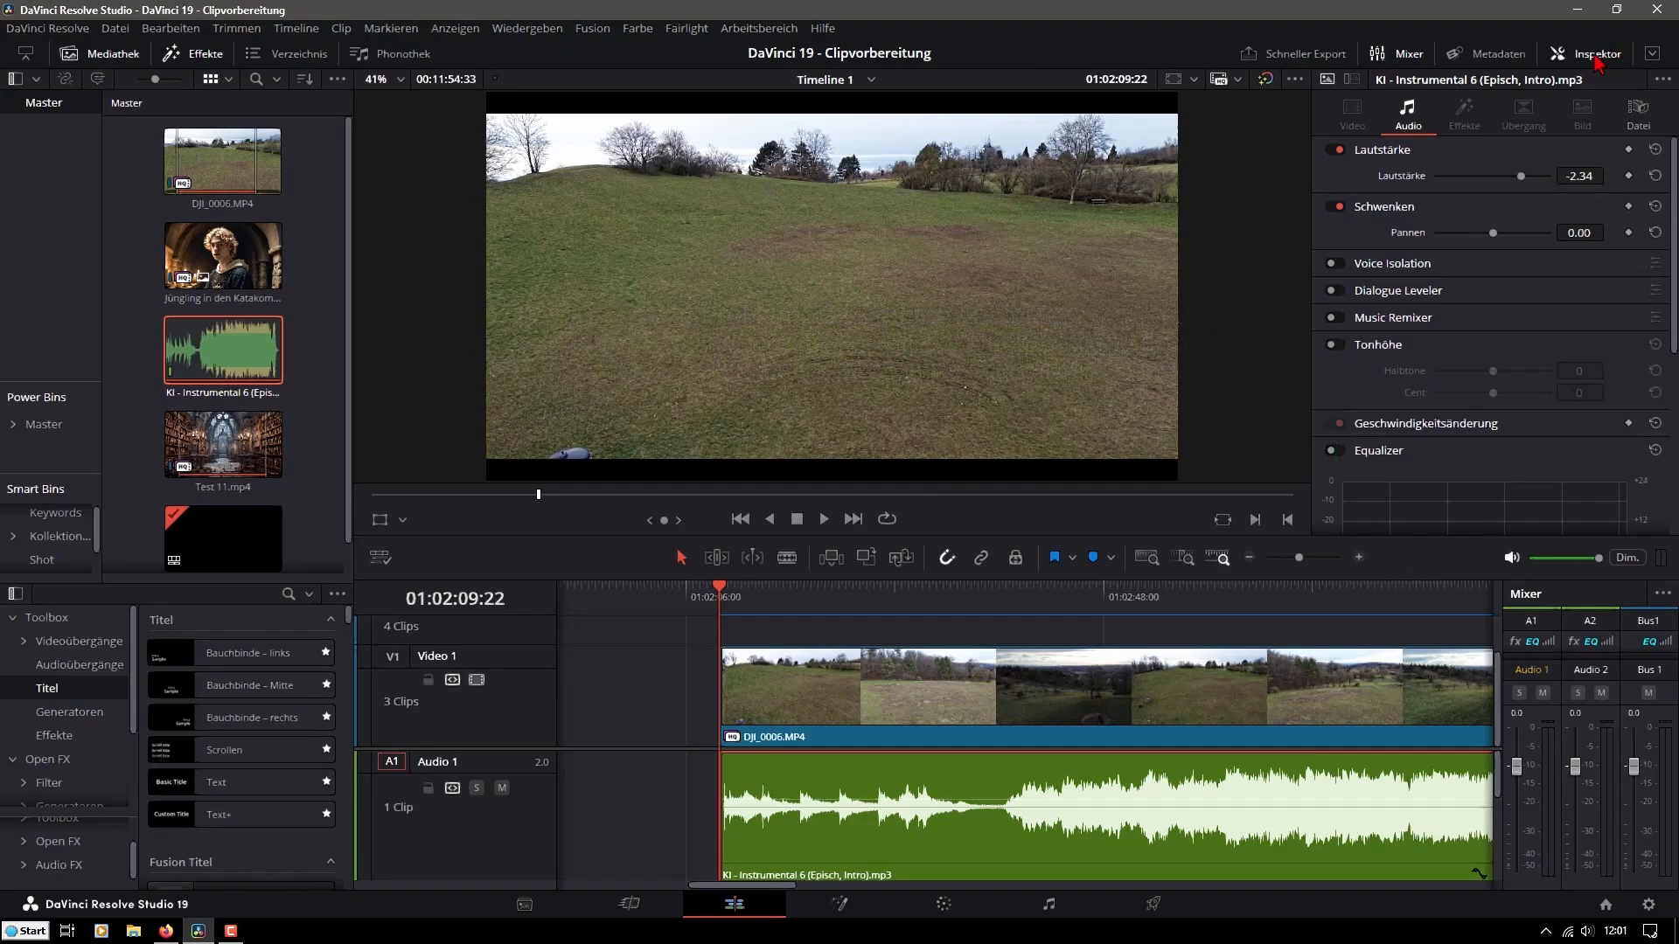
pyautogui.click(1593, 55)
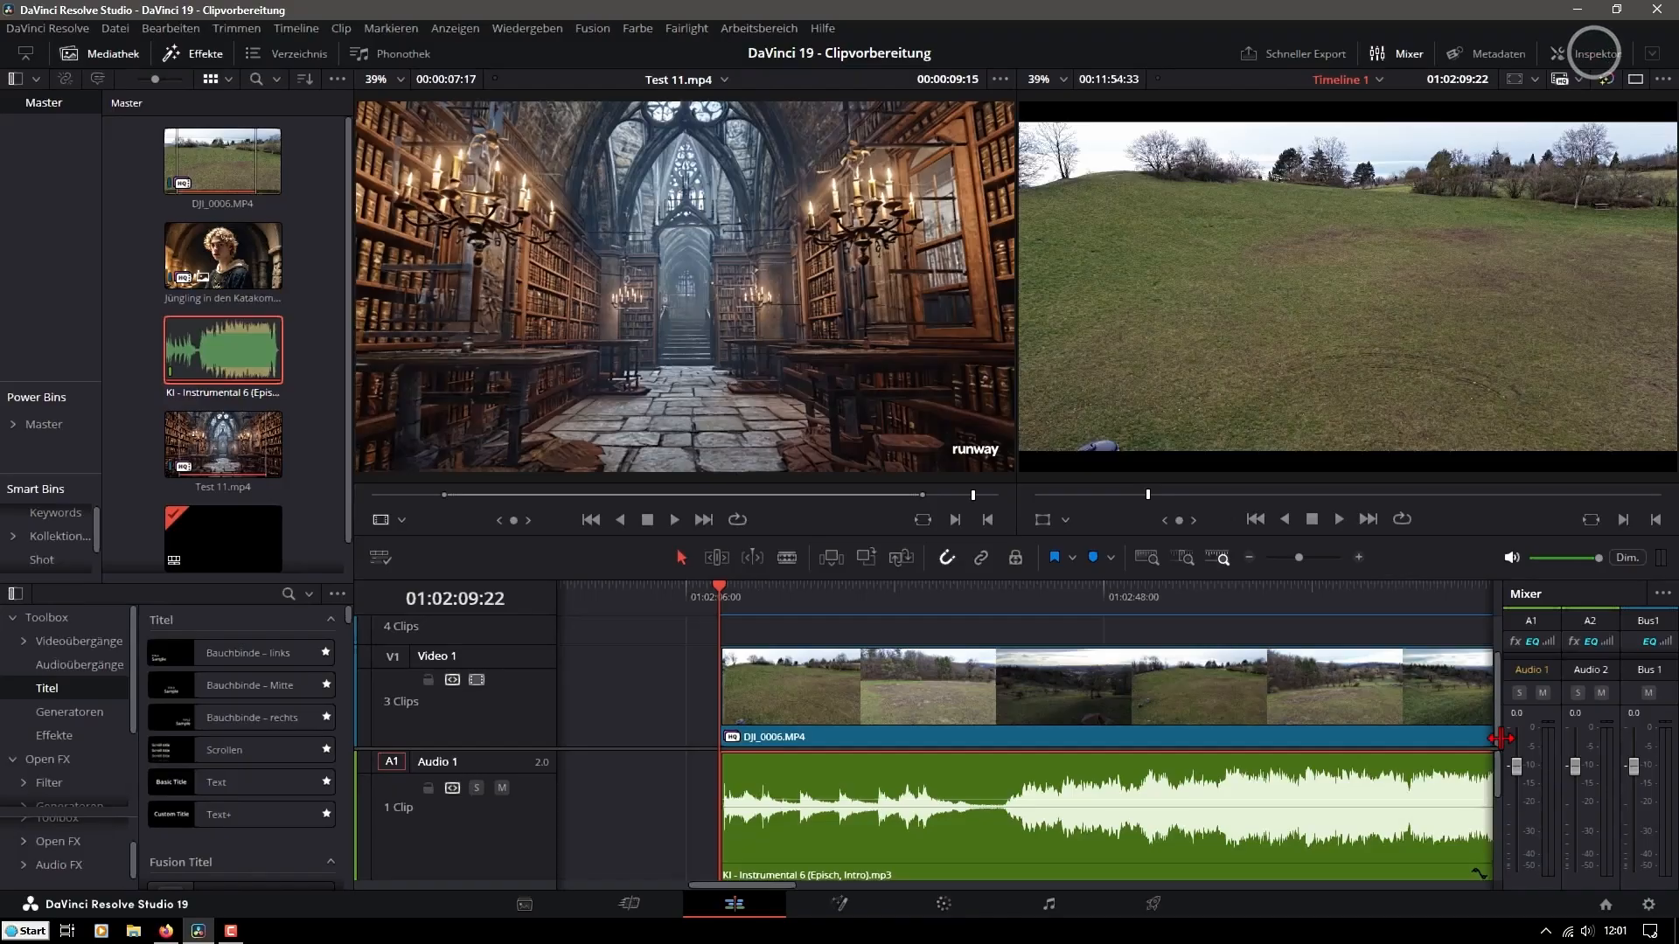